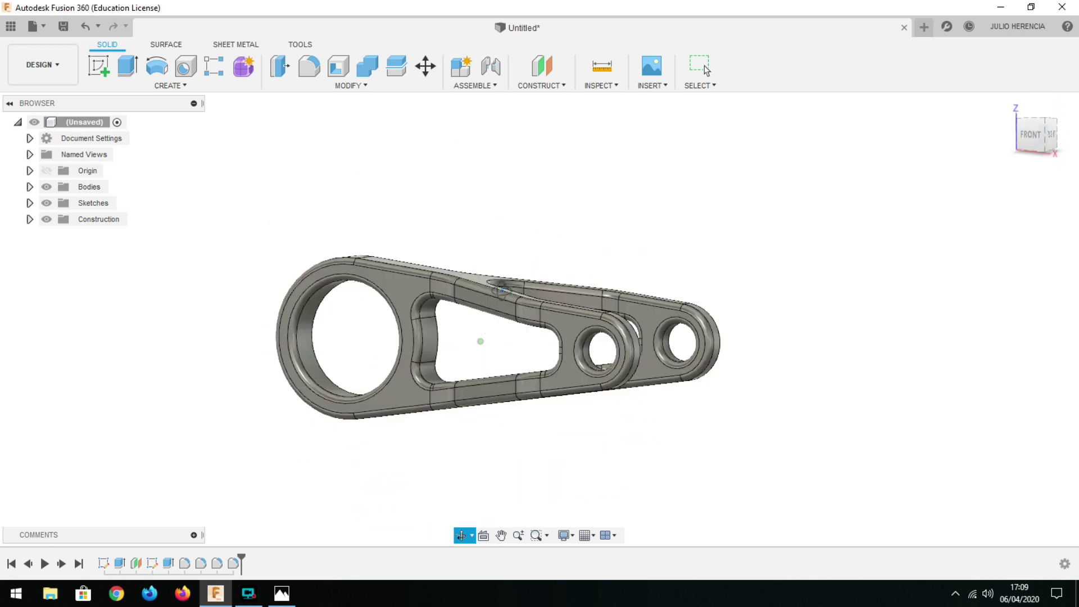
Step: Stop rotating the lever reference drawing and return to the blank Untitled Fusion 360 design
{"action": "key", "text": "Escape"}
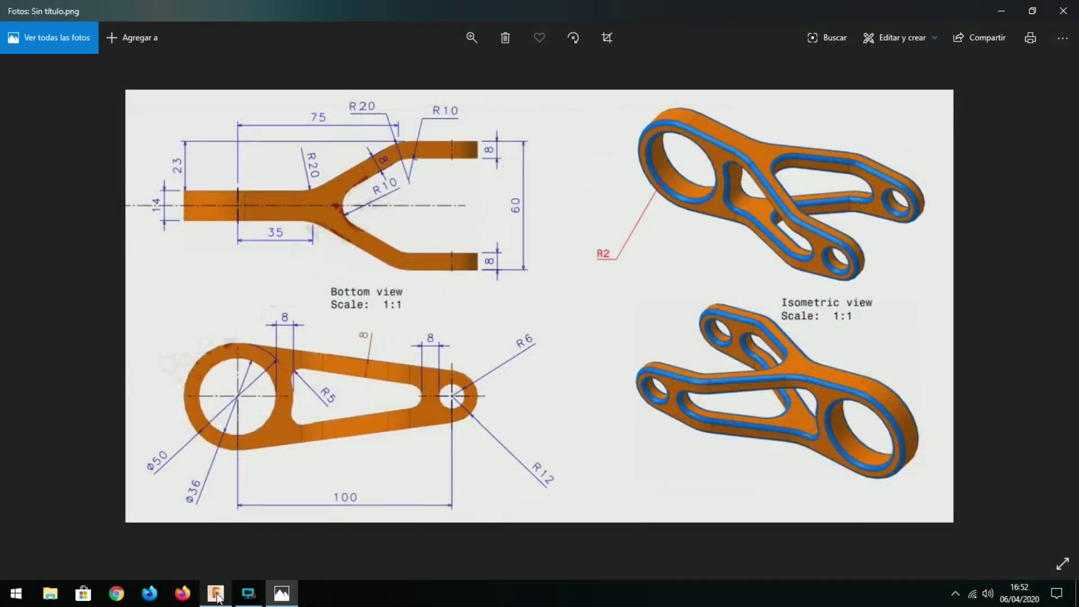
{"action": "left_click", "coordinate": [217, 595]}
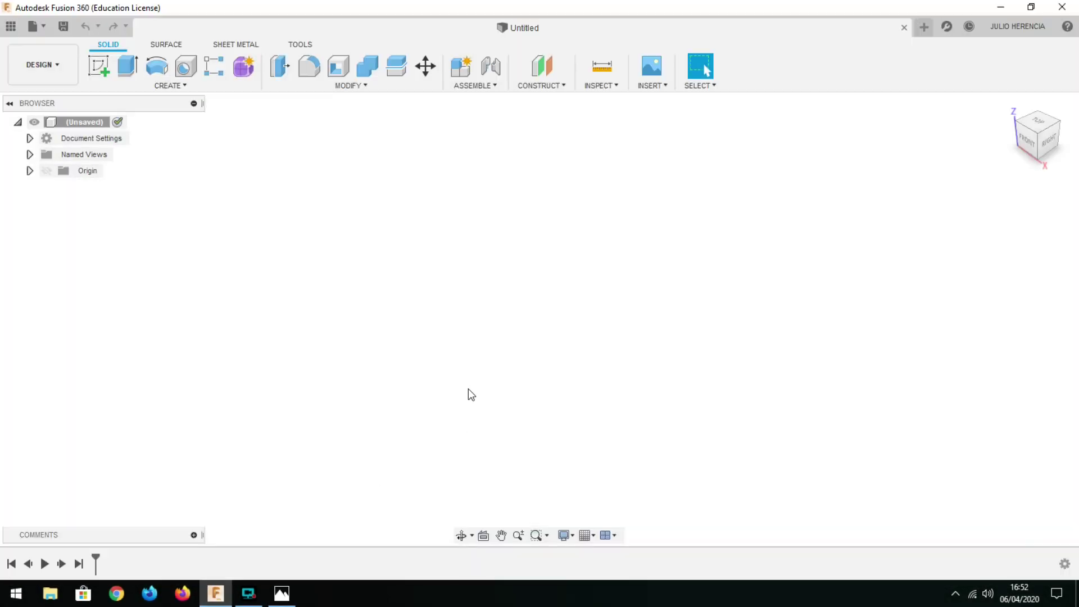
Step: Start a sketch on the front XZ plane and draw a horizontal construction line from the origin
{"action": "left_click", "coordinate": [101, 66]}
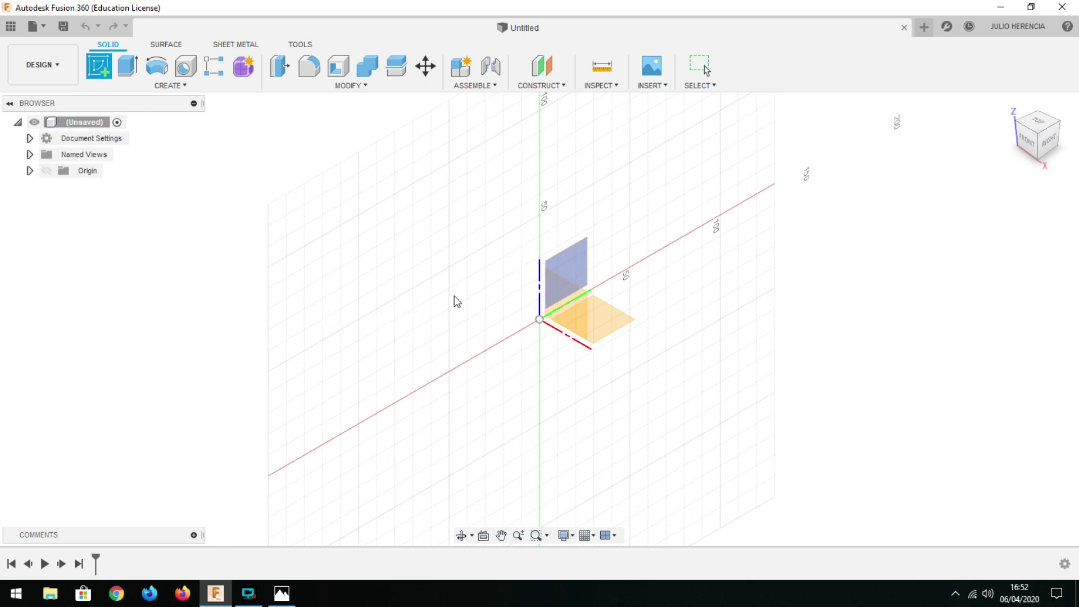
{"action": "left_click", "coordinate": [573, 304]}
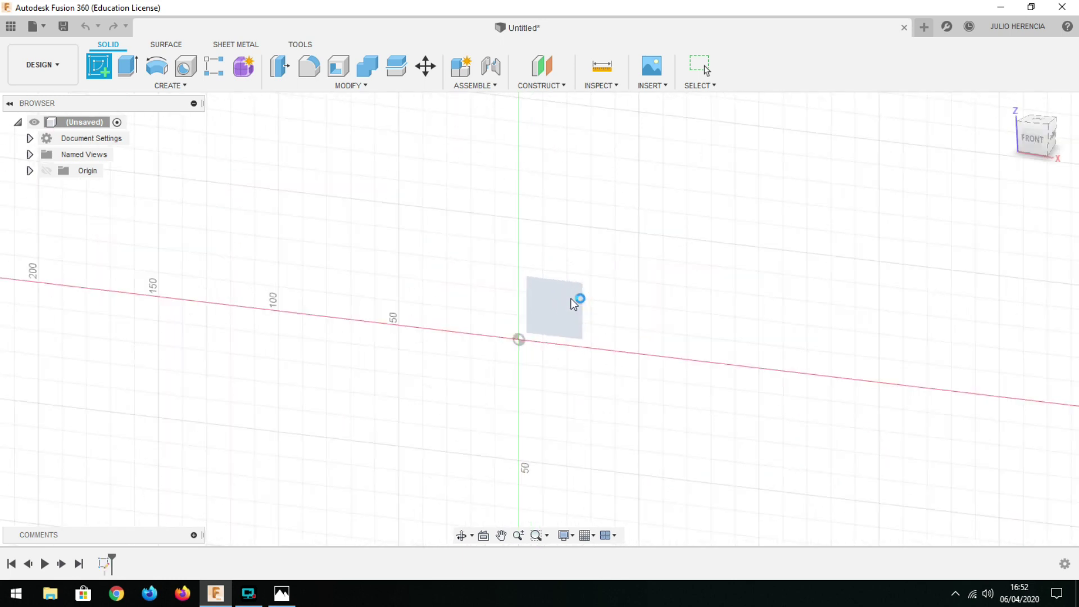
{"action": "middle_click_drag", "start_coordinate": [592, 431], "coordinate": [523, 354]}
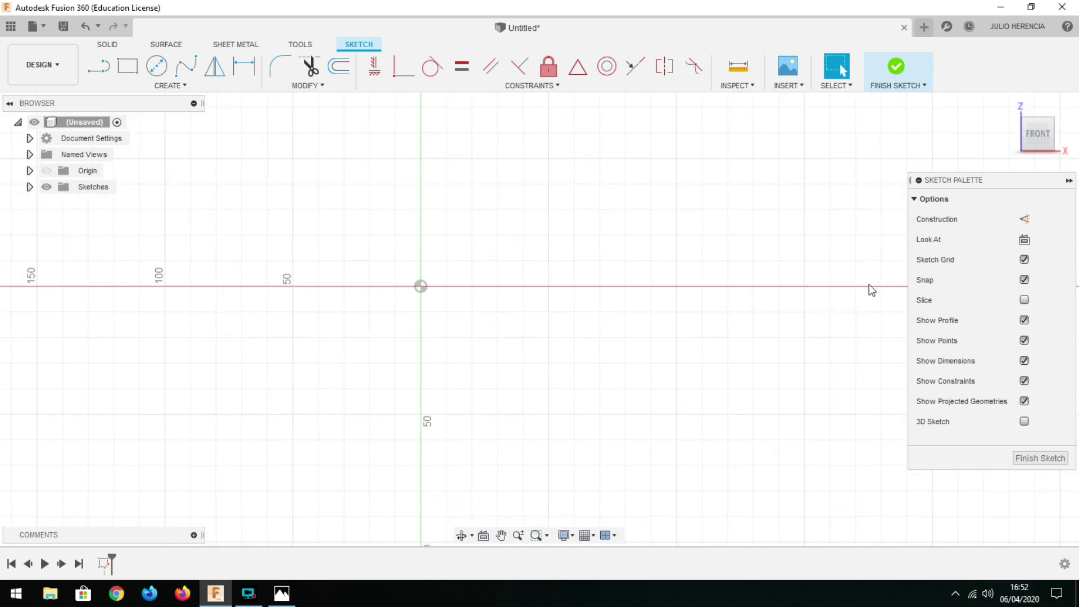
{"action": "left_click", "coordinate": [1028, 218]}
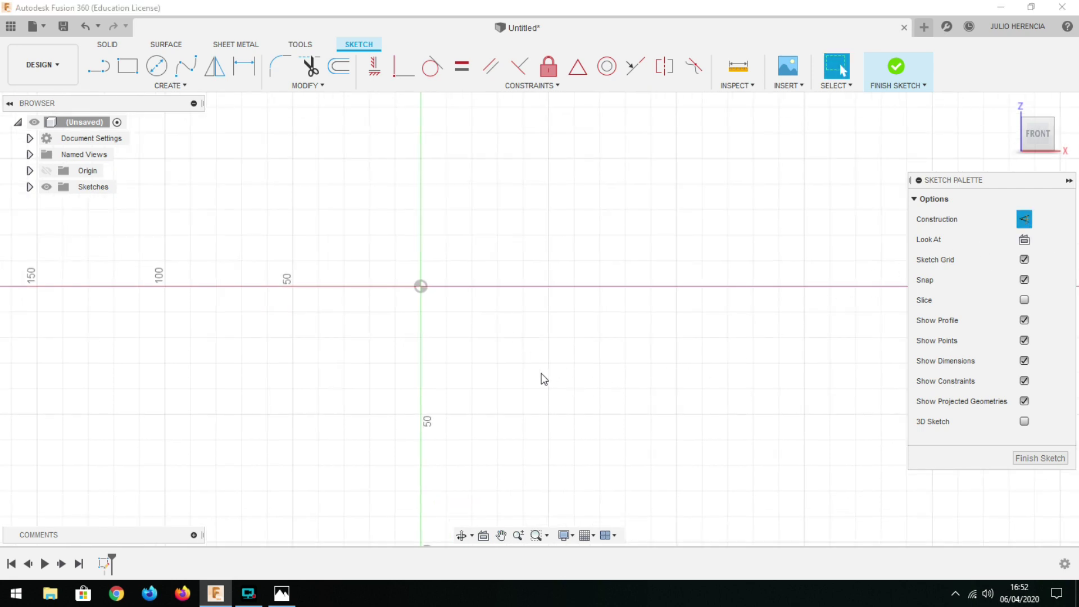
{"action": "key", "text": "l"}
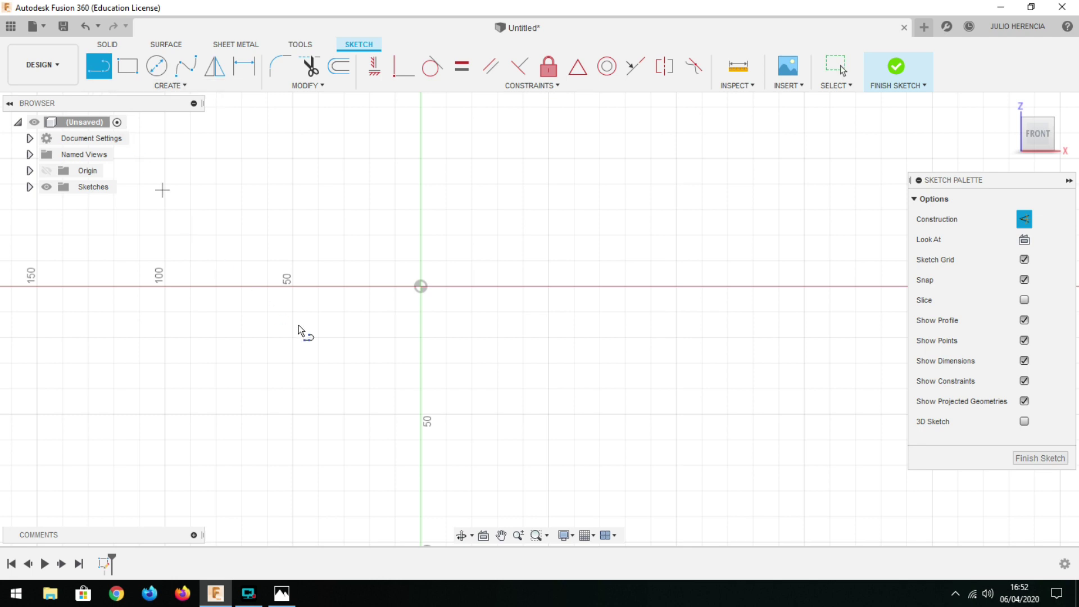
{"action": "left_click", "coordinate": [420, 287]}
{"action": "left_click", "coordinate": [717, 290]}
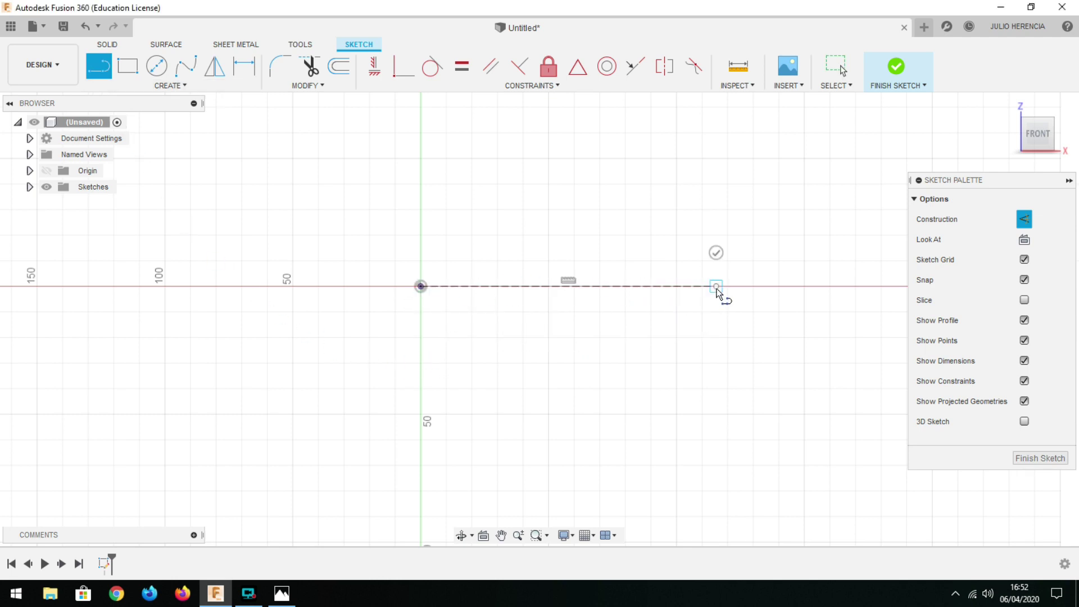
{"action": "key", "text": "Escape"}
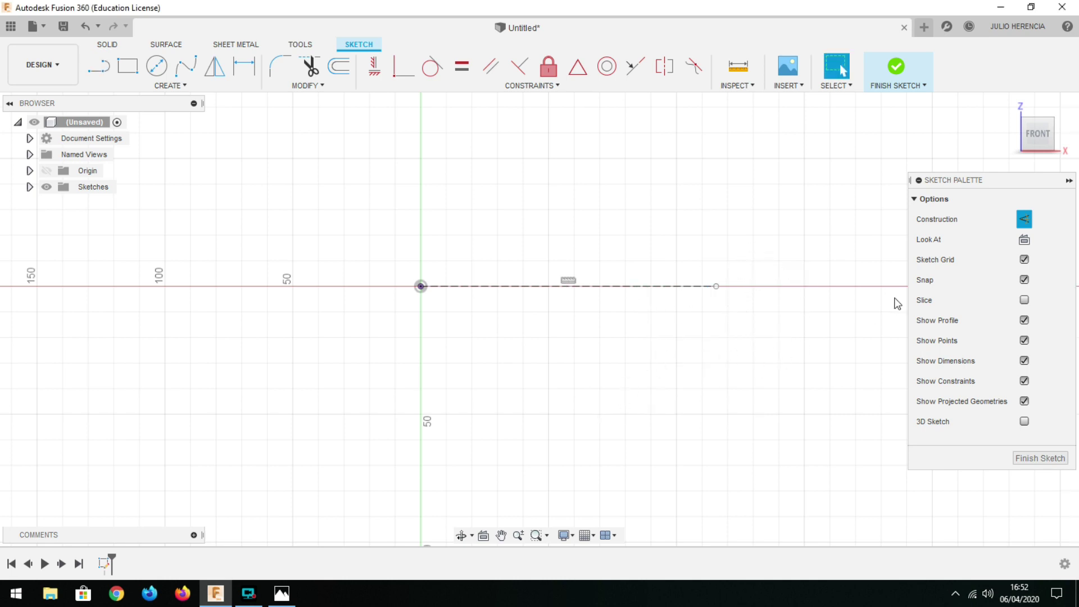
{"action": "left_click", "coordinate": [1029, 220]}
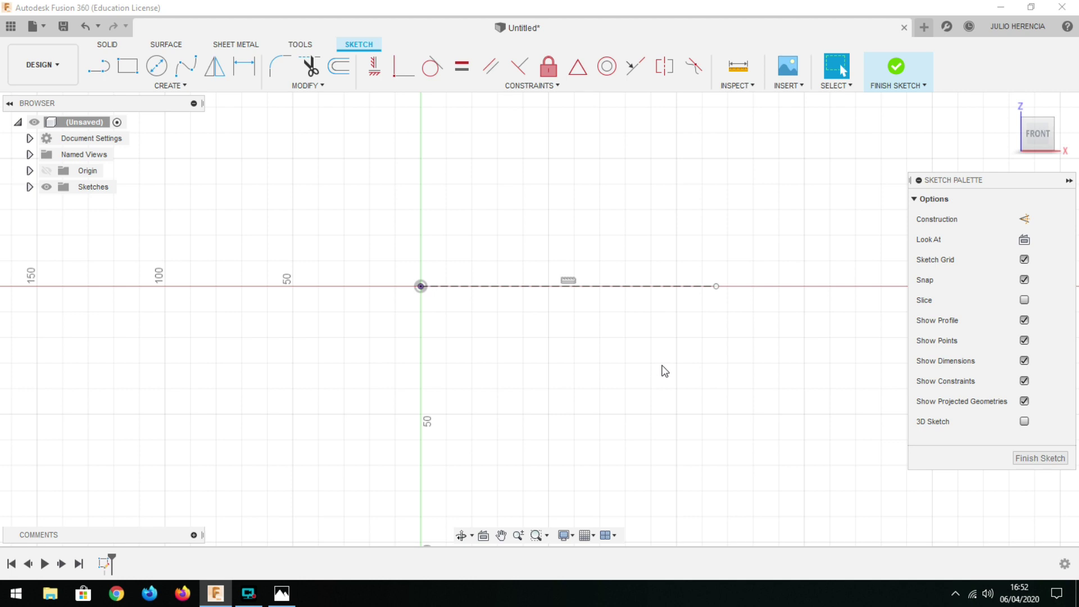
Step: Dimension the construction line to 100 mm
{"action": "left_click", "coordinate": [244, 66]}
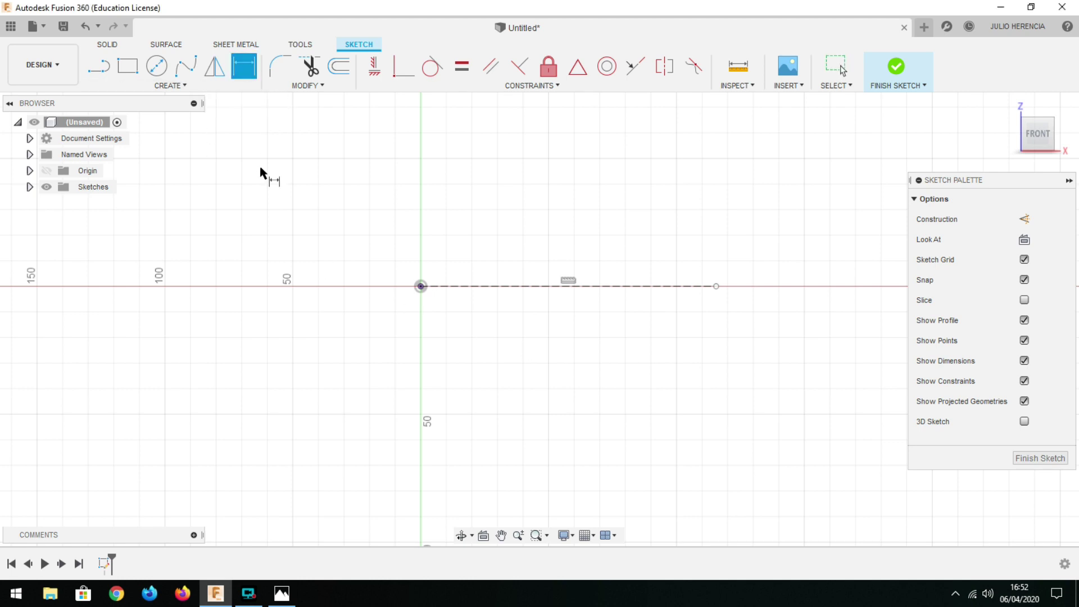
{"action": "left_click", "coordinate": [531, 287]}
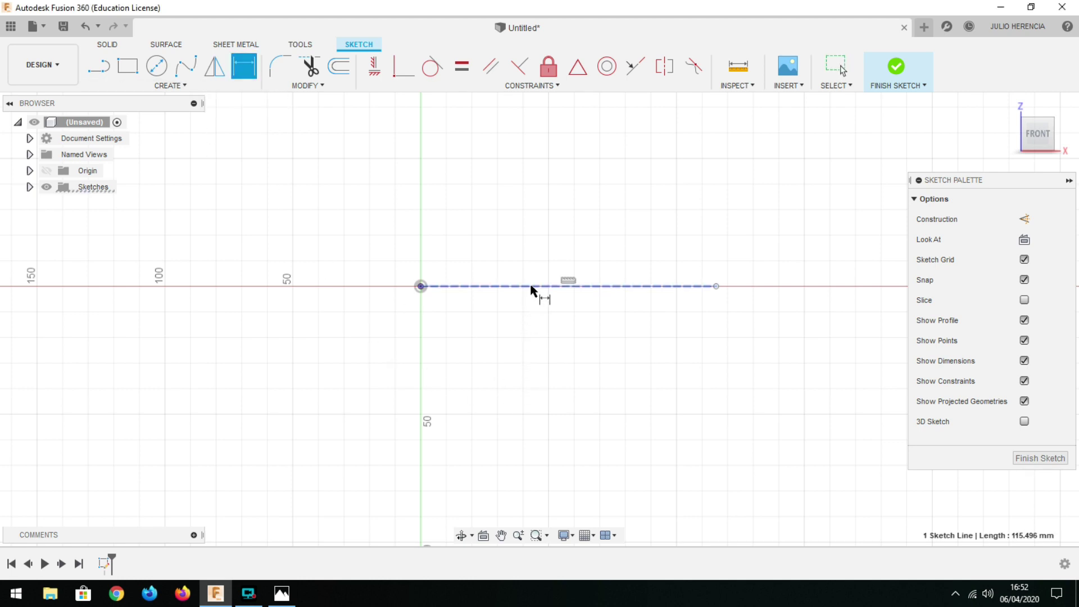
{"action": "left_click", "coordinate": [540, 340]}
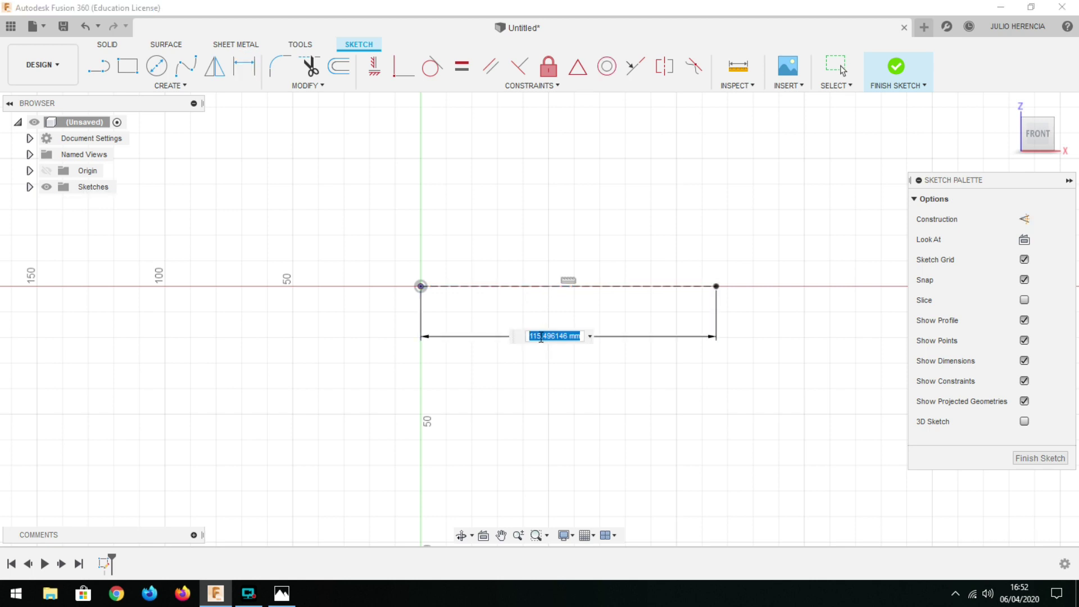
{"action": "type", "text": "10"}
{"action": "key", "text": "Return"}
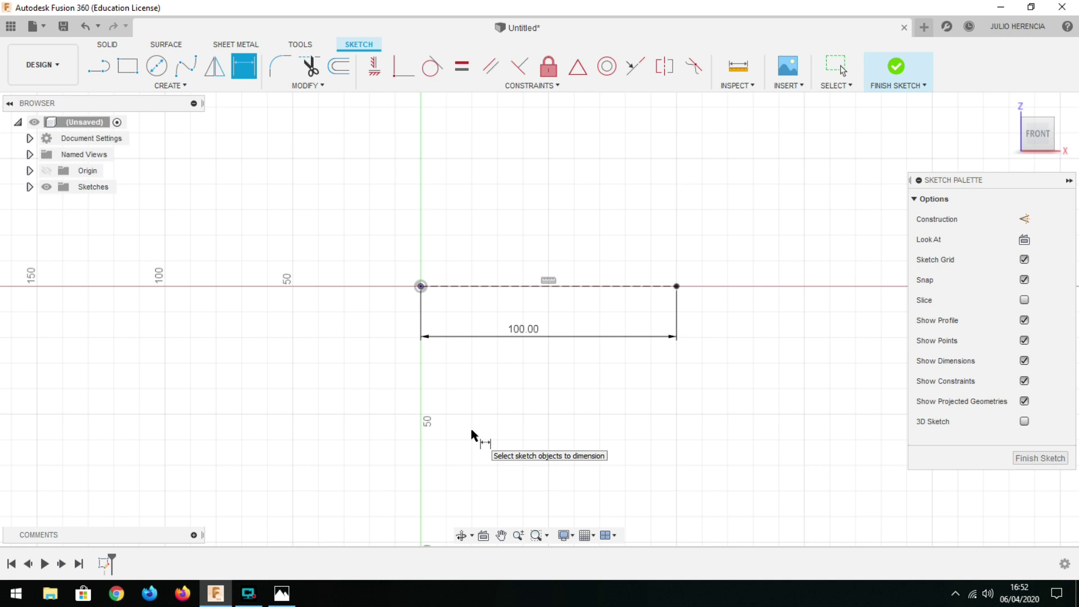
Step: Draw two concentric circles centred on the construction line's right endpoint
{"action": "left_click", "coordinate": [157, 66]}
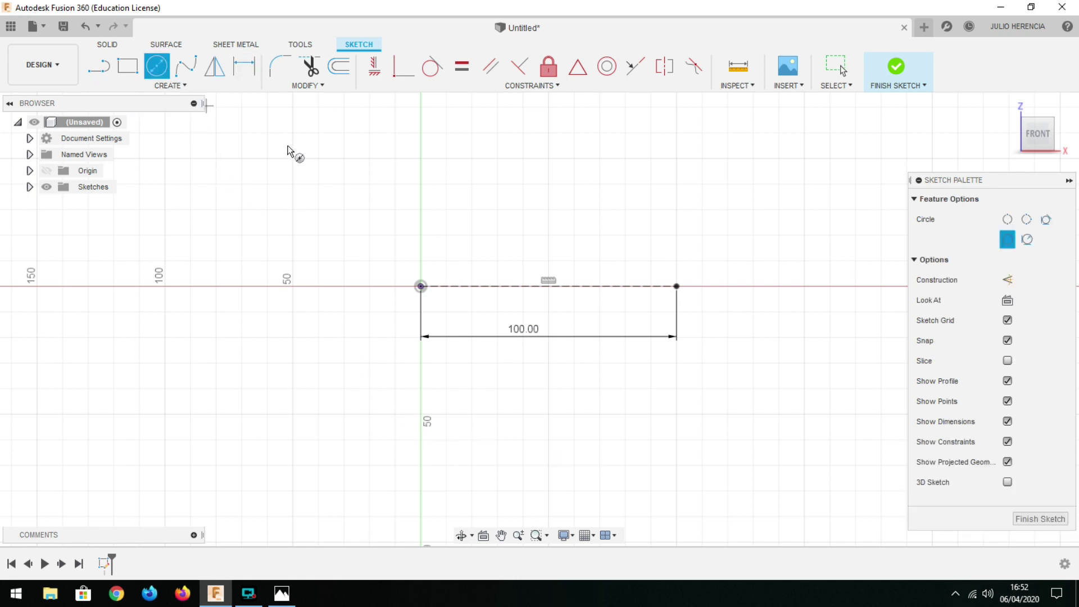
{"action": "left_click", "coordinate": [676, 286]}
{"action": "left_click", "coordinate": [696, 269]}
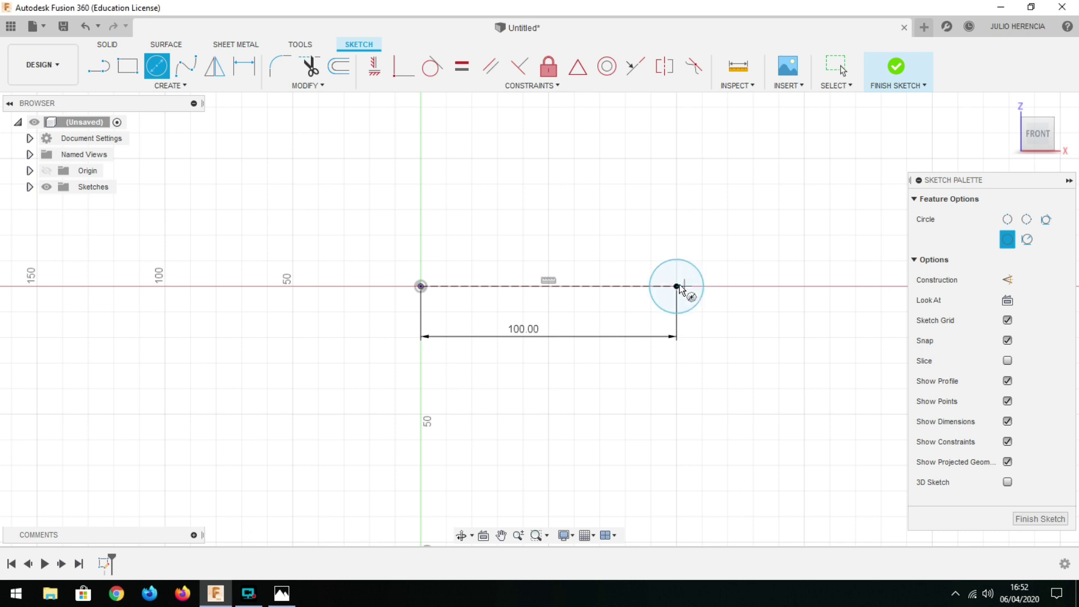
{"action": "left_click", "coordinate": [676, 287]}
{"action": "left_click", "coordinate": [732, 255]}
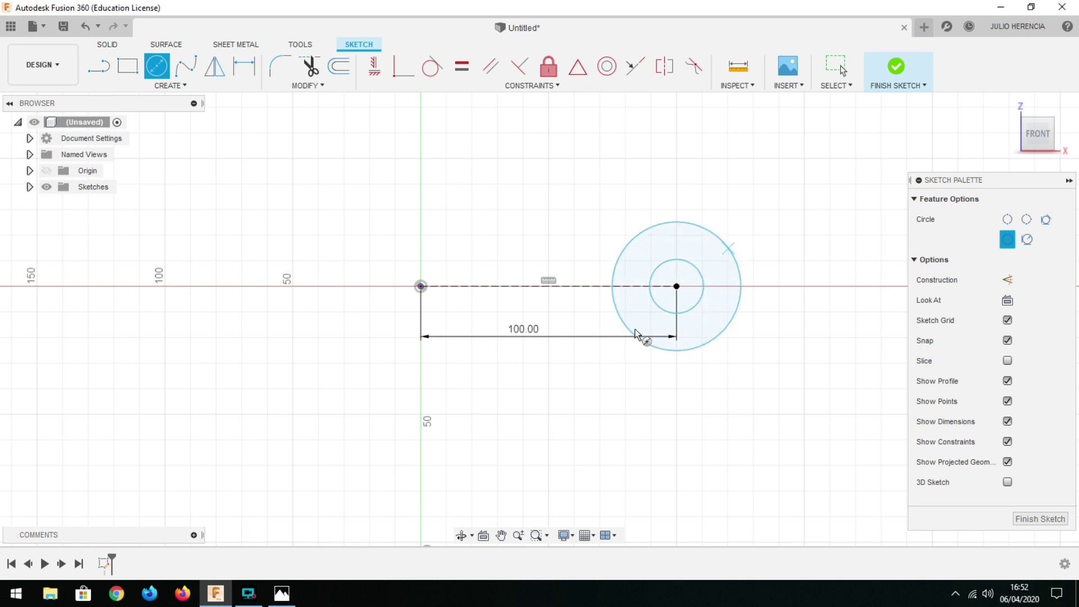
Step: Draw two concentric circles centred on the origin
{"action": "left_click", "coordinate": [421, 287]}
{"action": "left_click", "coordinate": [439, 277]}
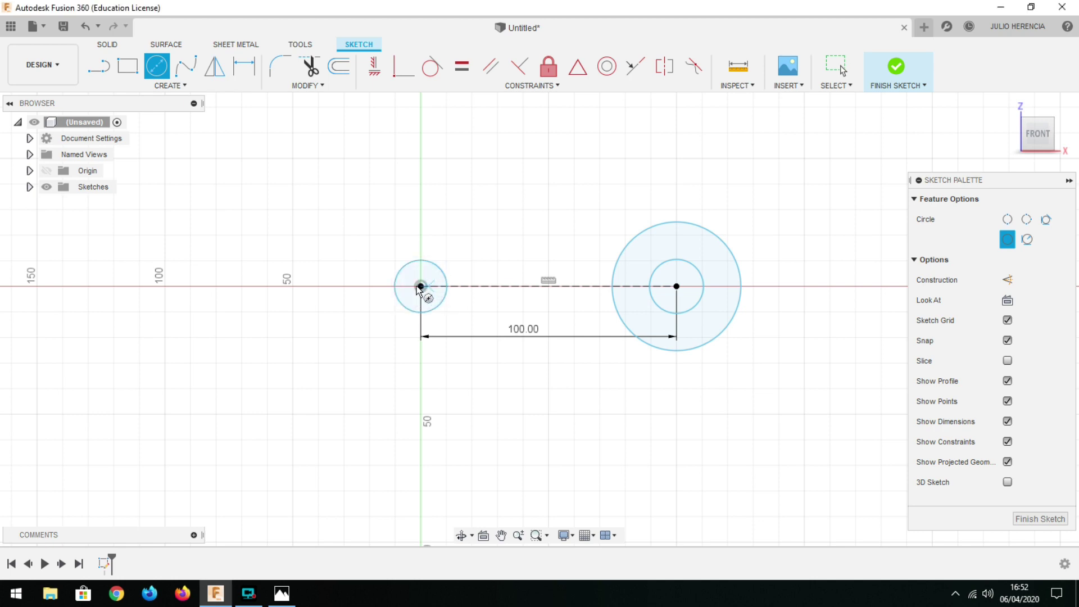
{"action": "left_click", "coordinate": [421, 287]}
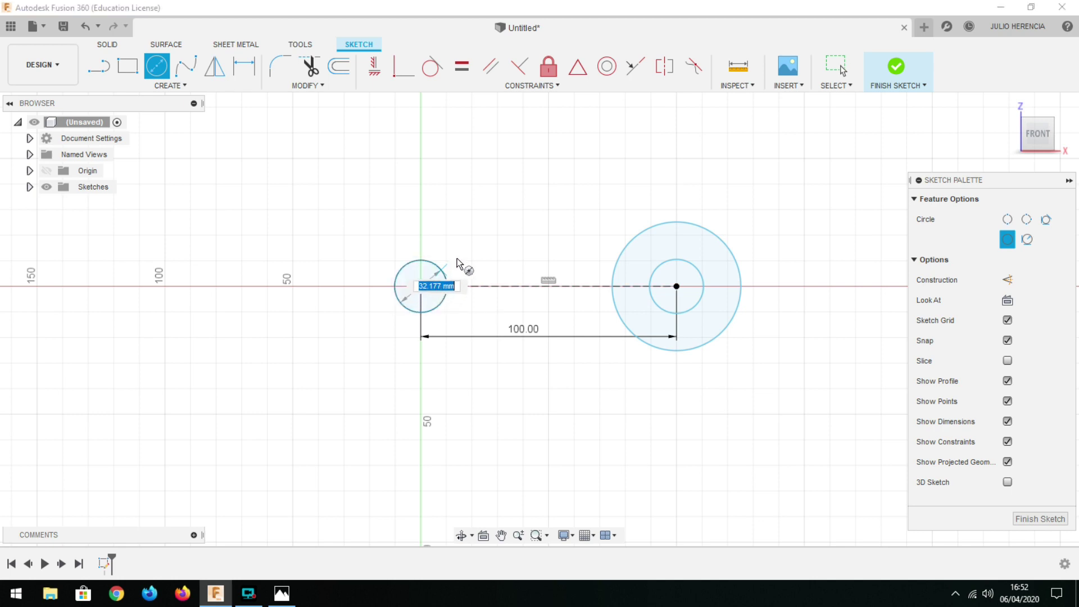
{"action": "left_click", "coordinate": [486, 243]}
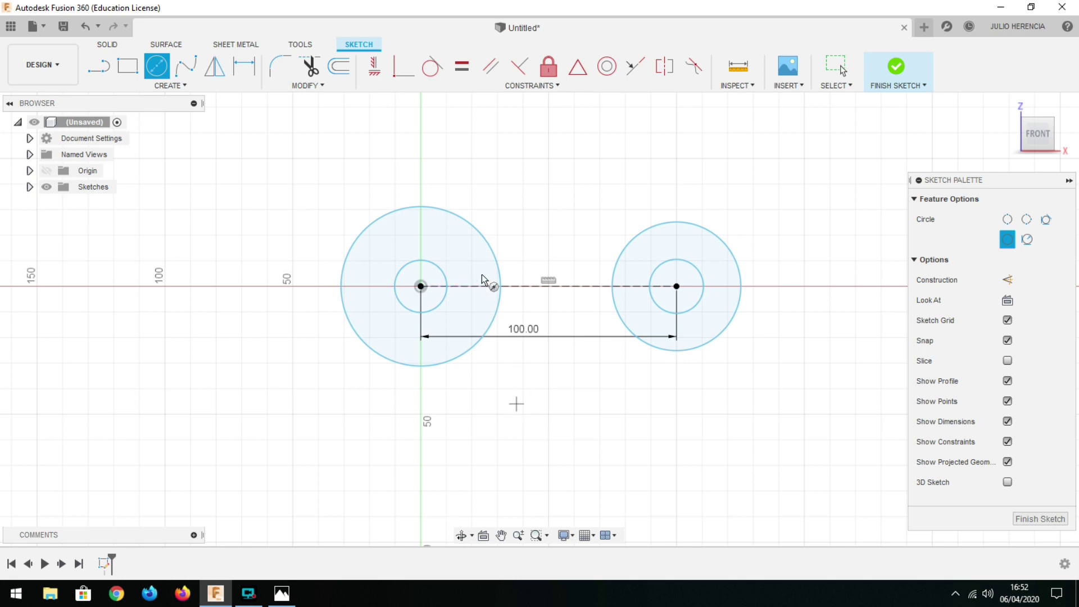
{"action": "left_click", "coordinate": [245, 67]}
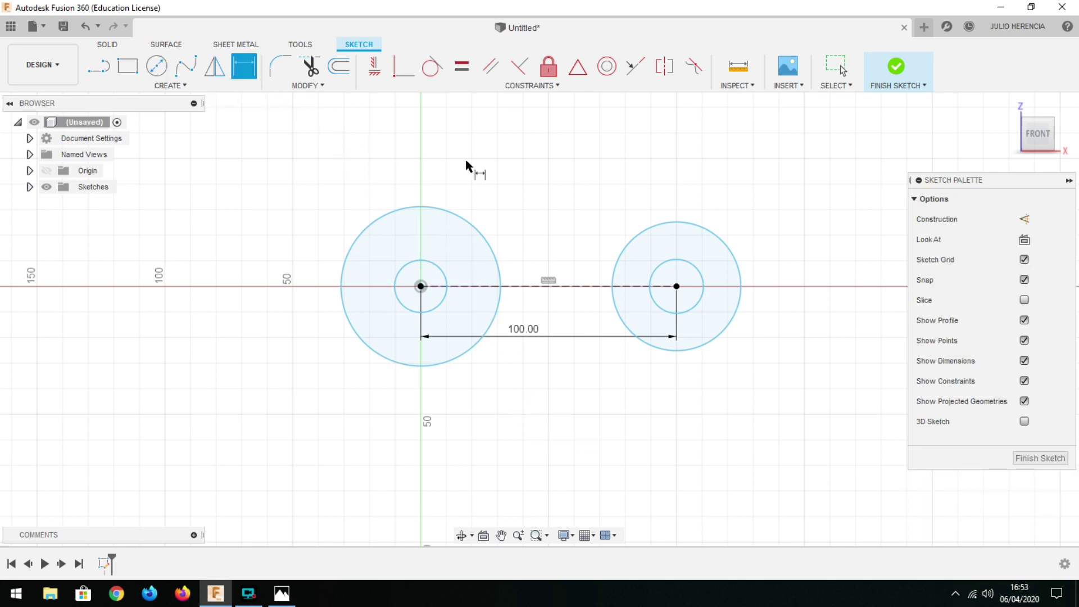
Step: Dimension the circles at the line's right end to Ø12 and Ø24
{"action": "left_click", "coordinate": [695, 268]}
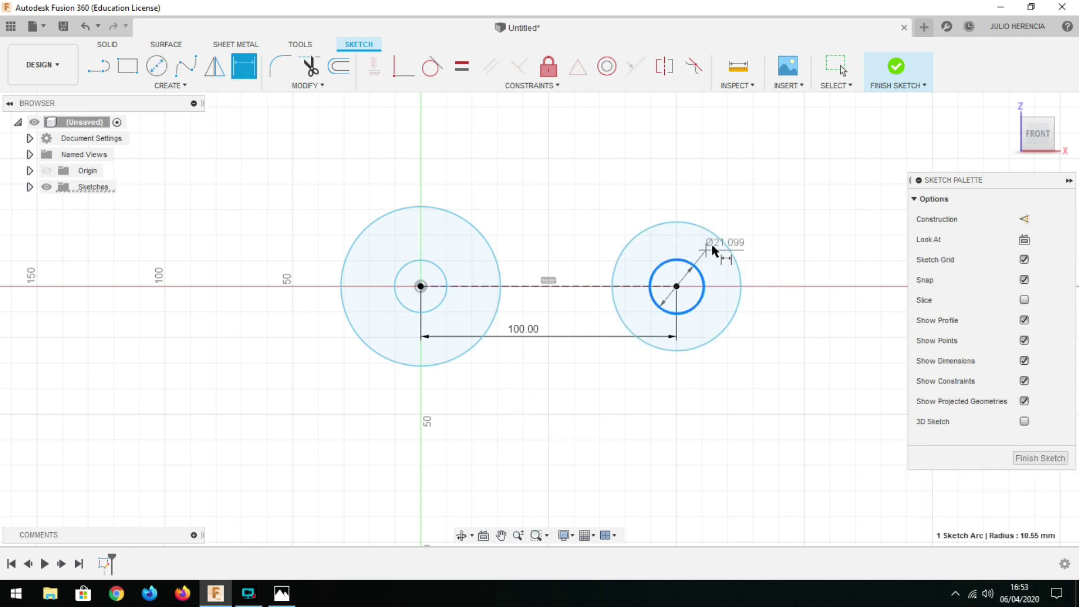
{"action": "left_click", "coordinate": [745, 234]}
{"action": "type", "text": "12"}
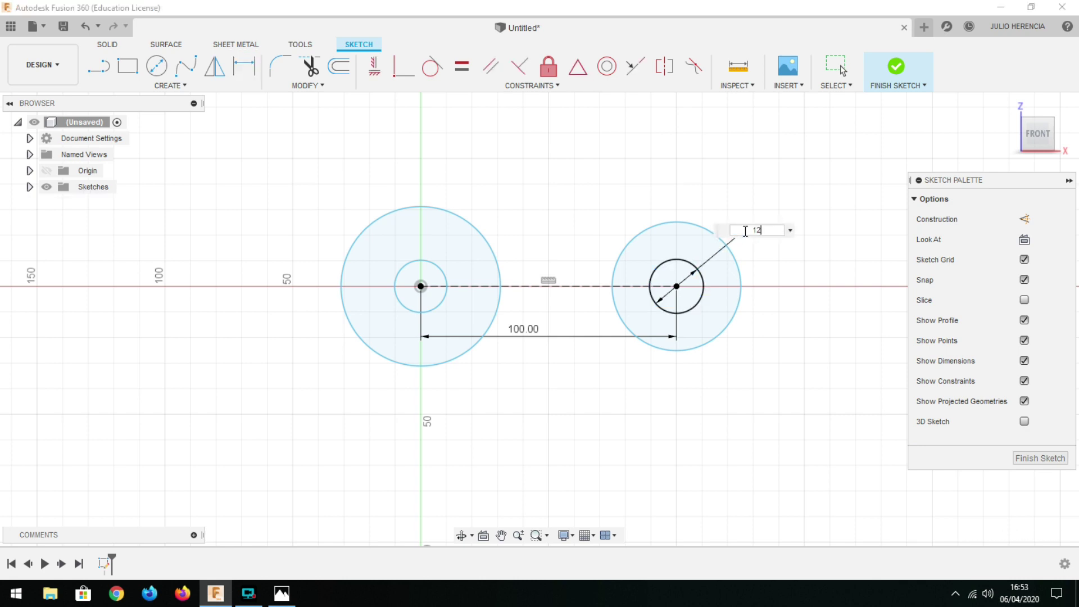
{"action": "key", "text": "Return"}
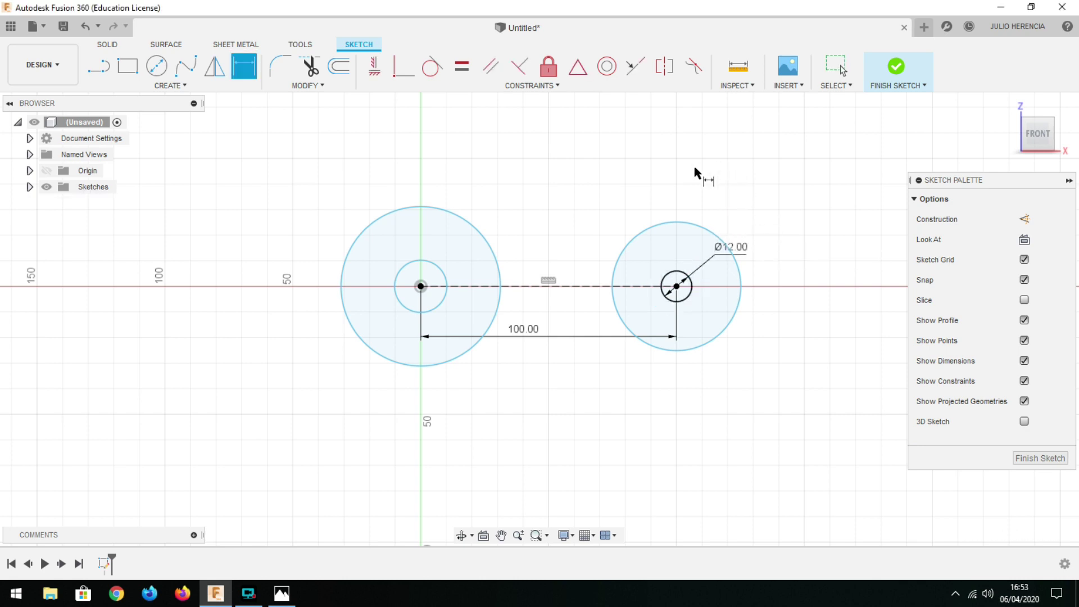
{"action": "left_click", "coordinate": [690, 223]}
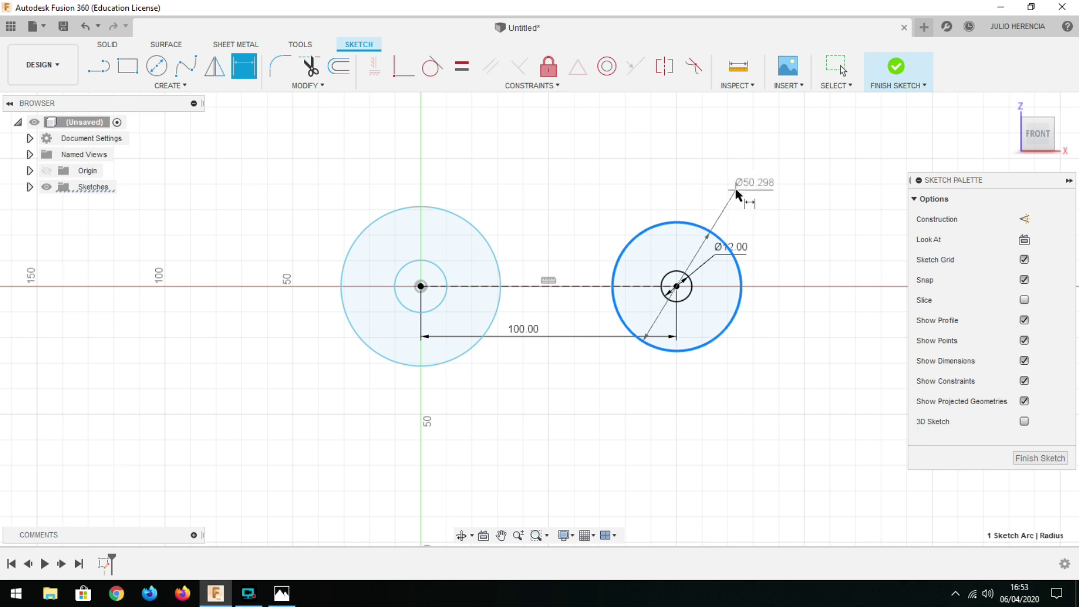
{"action": "left_click", "coordinate": [737, 191]}
{"action": "type", "text": "24"}
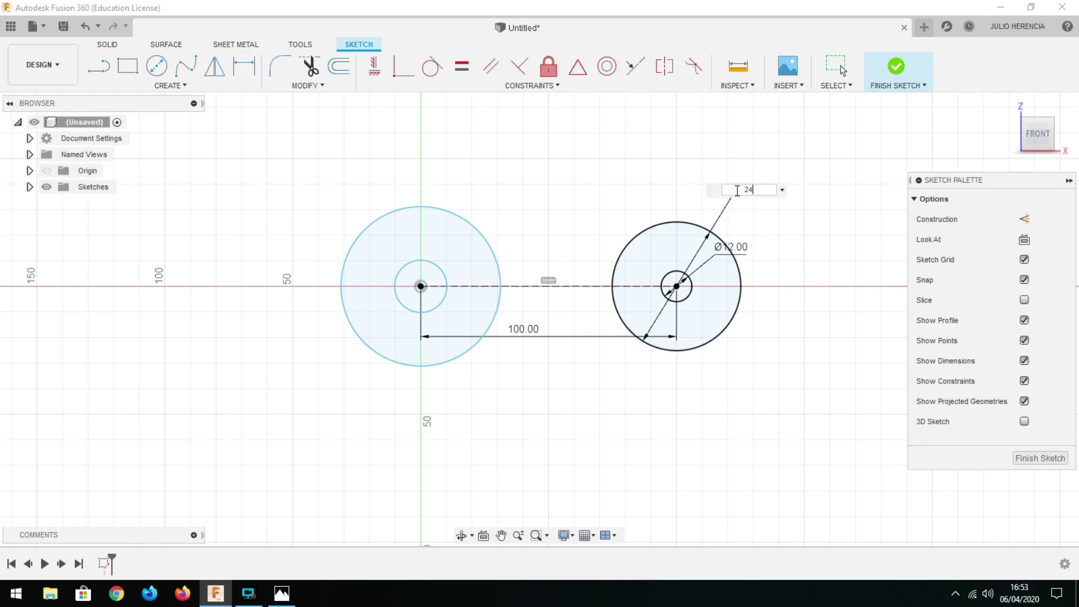
{"action": "key", "text": "Return"}
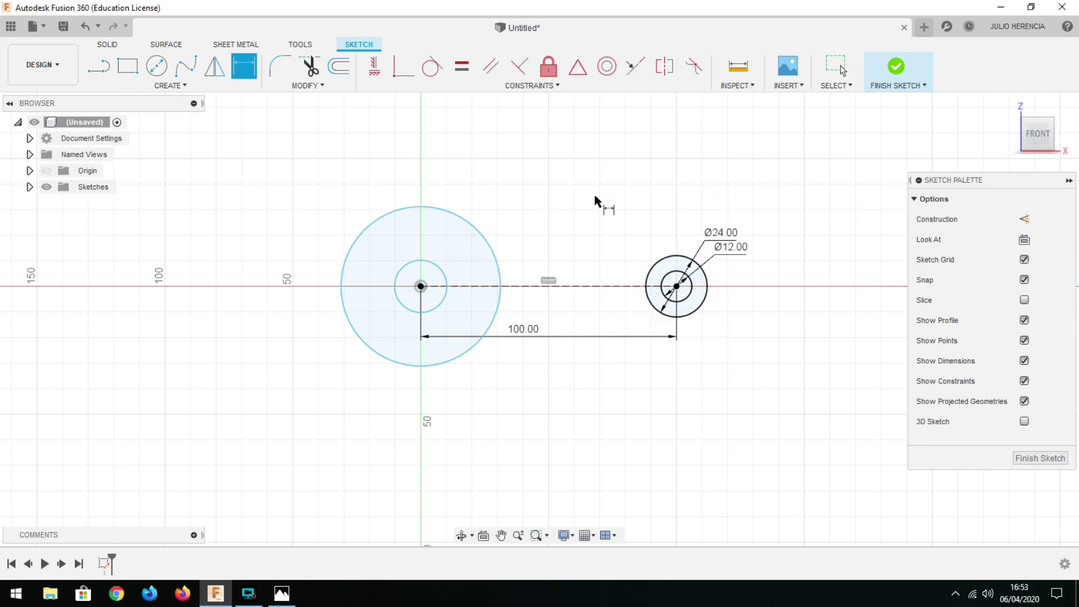
Step: Dimension the circles at the origin to Ø36 and Ø50
{"action": "left_click", "coordinate": [443, 269]}
{"action": "left_click", "coordinate": [482, 198]}
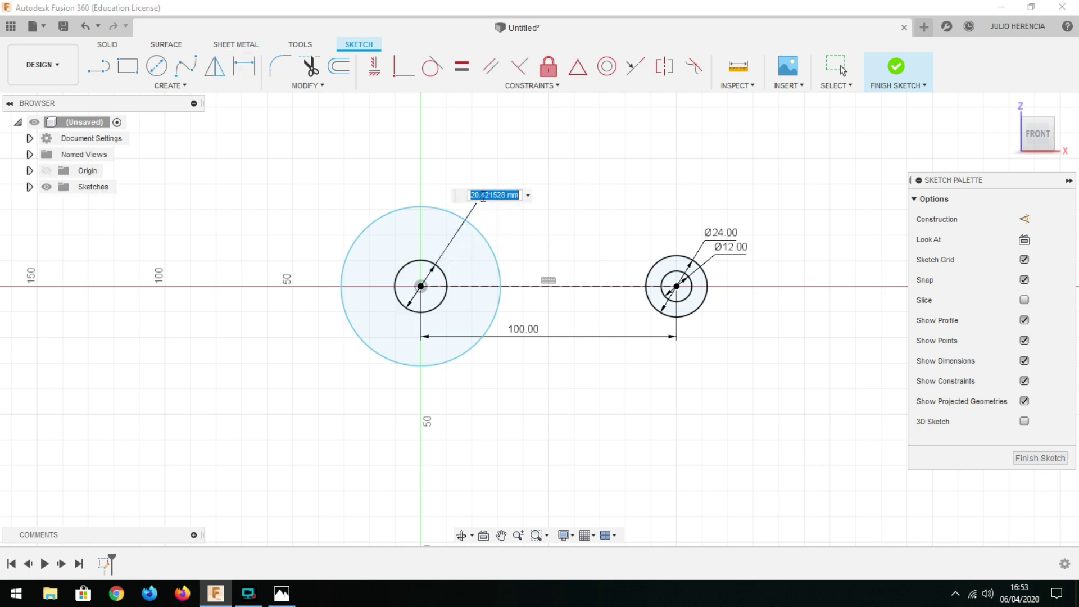
{"action": "type", "text": "36"}
{"action": "key", "text": "Return"}
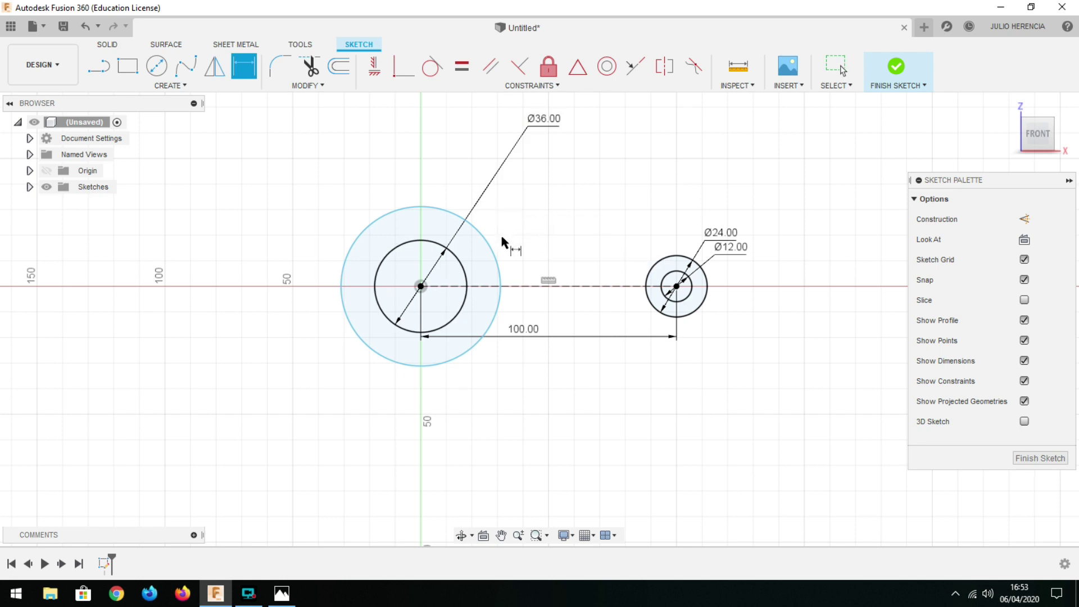
{"action": "left_click", "coordinate": [493, 255]}
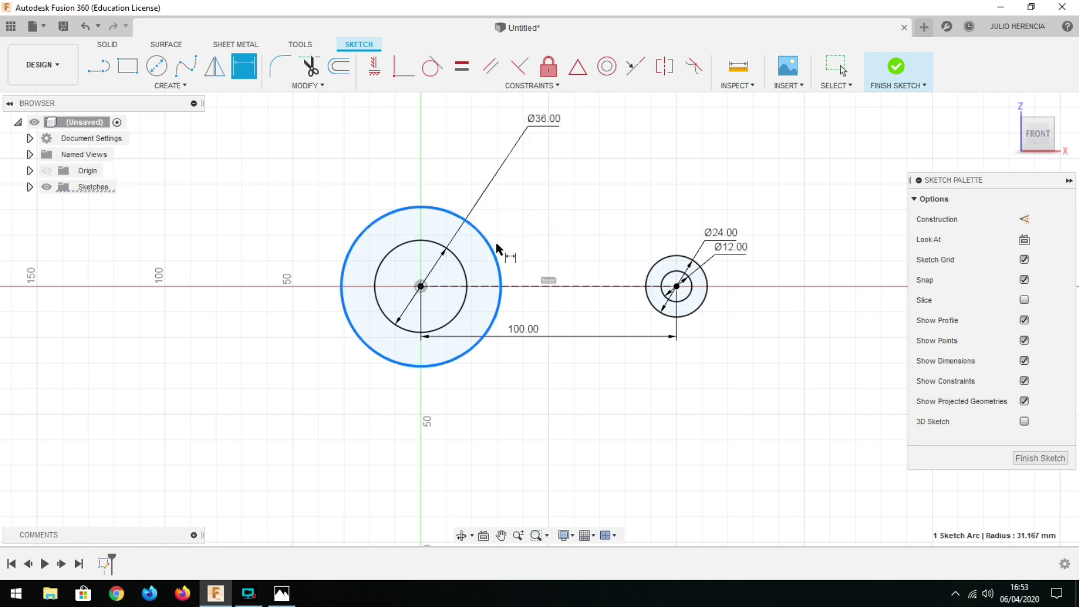
{"action": "left_click", "coordinate": [514, 198]}
{"action": "type", "text": "50"}
{"action": "key", "text": "Return"}
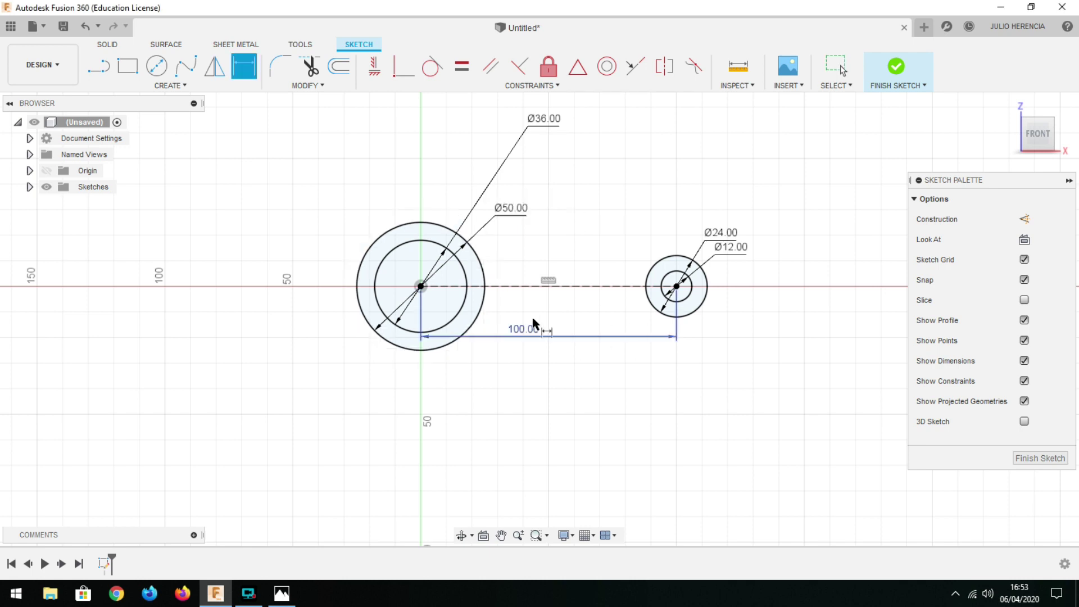
Step: Draw an upper and a lower line spanning from the Ø50 circle to the Ø24 circle
{"action": "scroll", "coordinate": [574, 308], "scroll_direction": "up", "scroll_amount": 2}
{"action": "scroll", "coordinate": [574, 309], "scroll_direction": "up", "scroll_amount": 2}
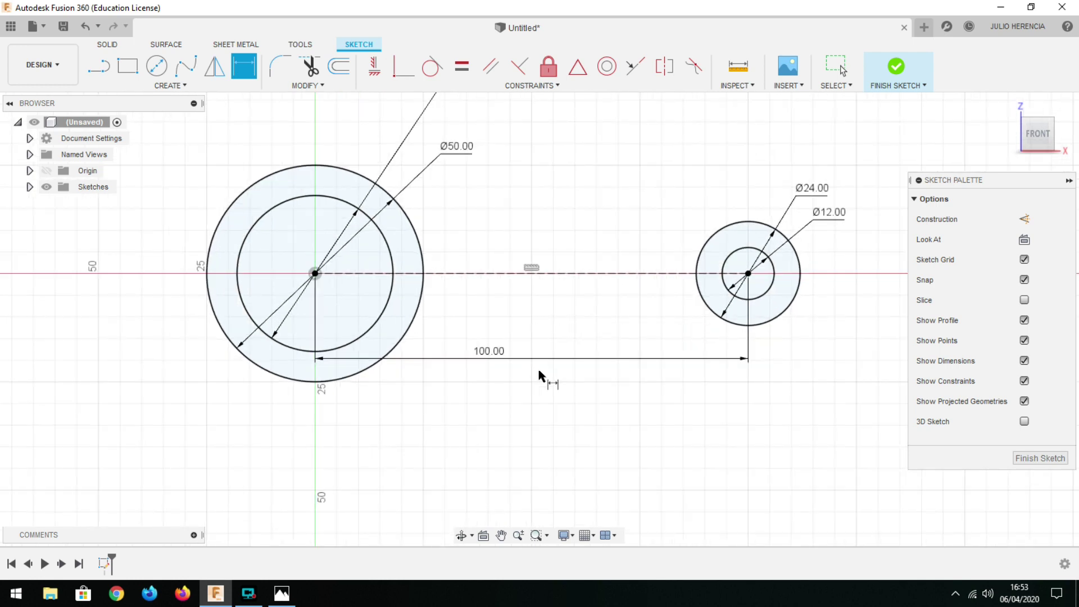
{"action": "middle_click_drag", "start_coordinate": [498, 386], "coordinate": [473, 470]}
{"action": "key", "text": "d"}
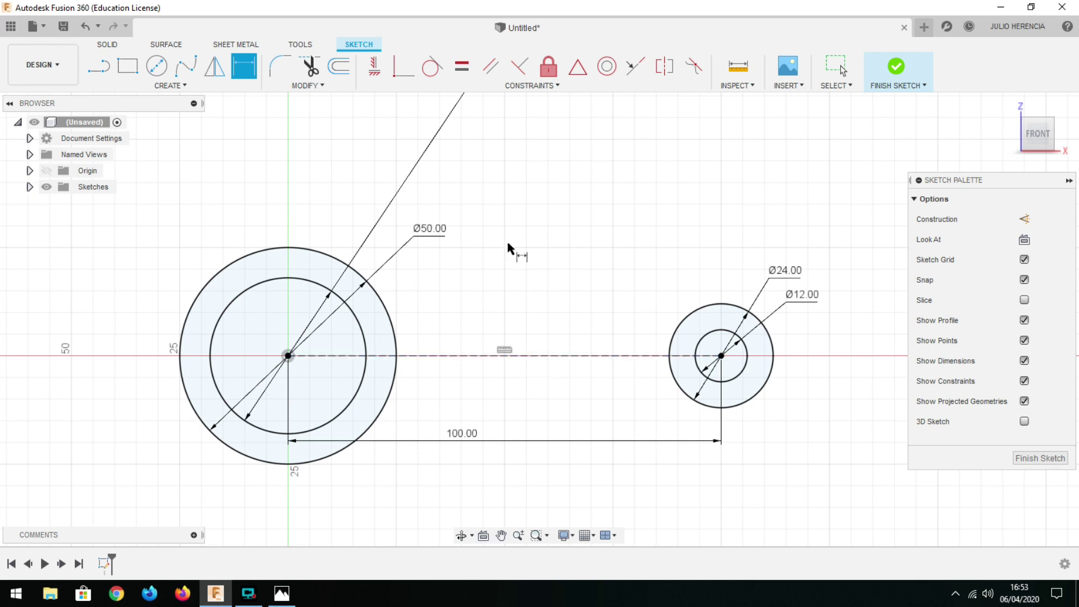
{"action": "left_click", "coordinate": [98, 66]}
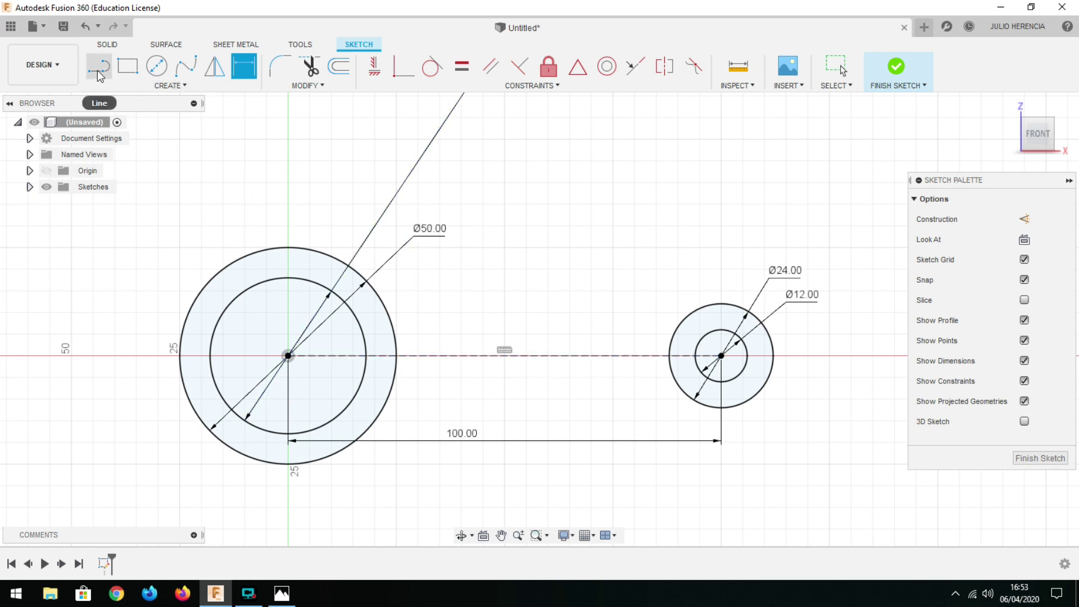
{"action": "left_click", "coordinate": [305, 217]}
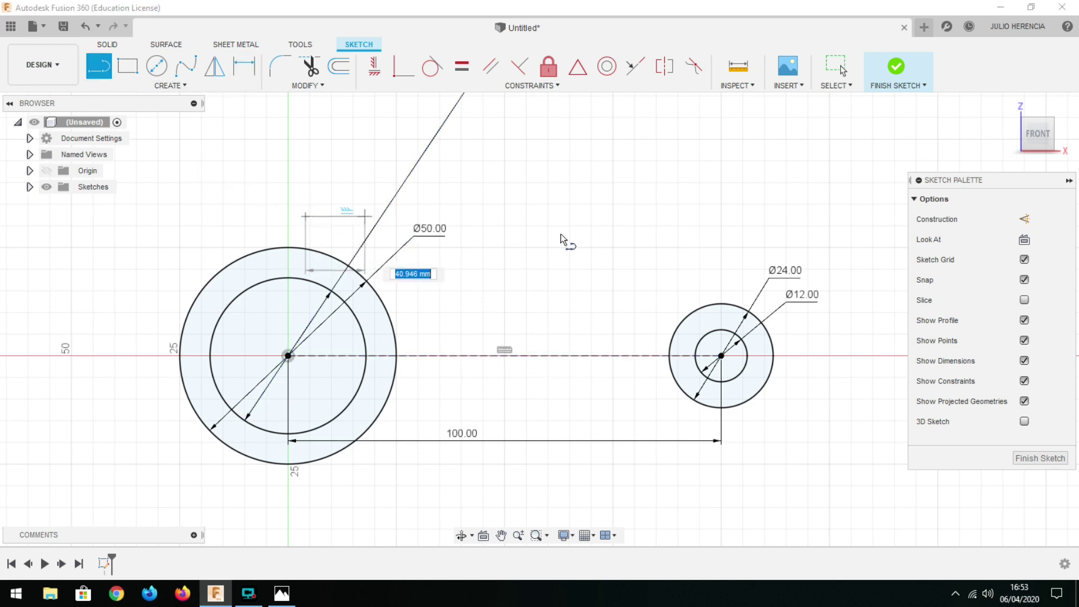
{"action": "left_click", "coordinate": [736, 279]}
{"action": "key", "text": "Escape"}
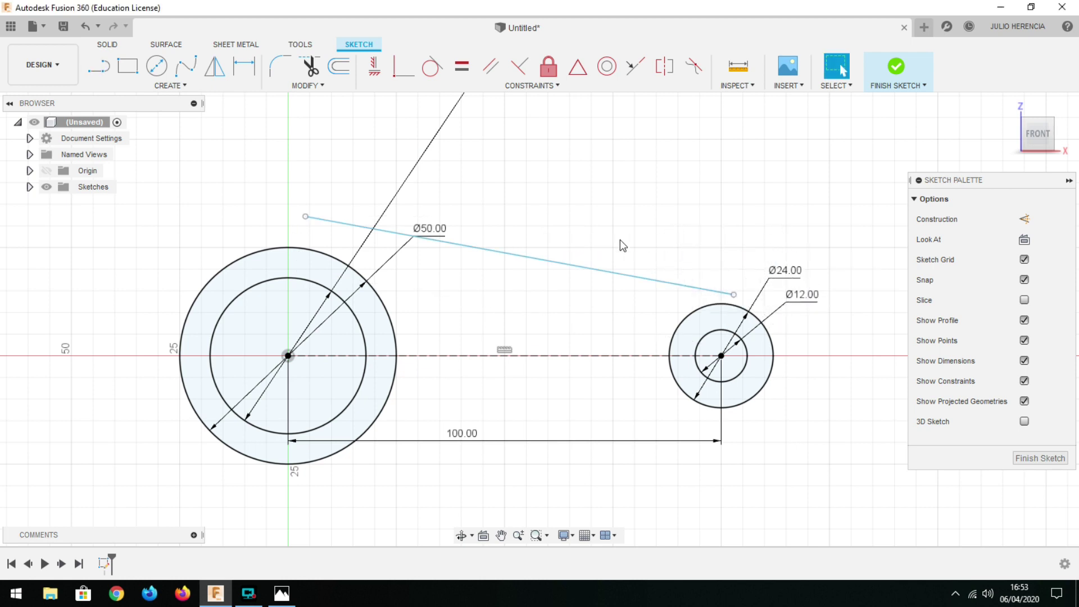
{"action": "key", "text": "l"}
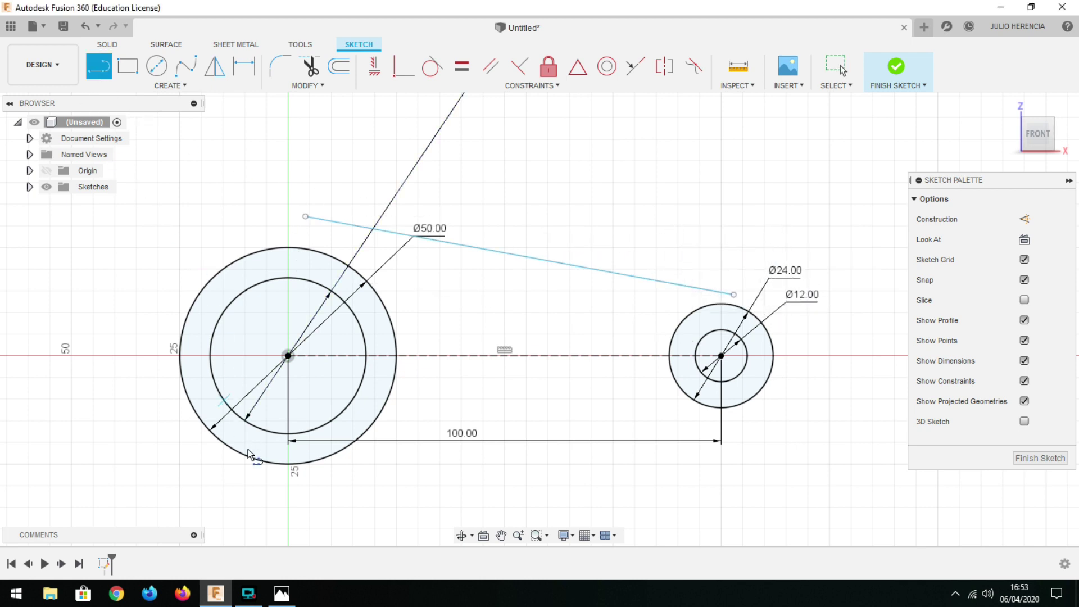
{"action": "left_click", "coordinate": [272, 497]}
{"action": "left_click", "coordinate": [735, 423]}
{"action": "key", "text": "Escape"}
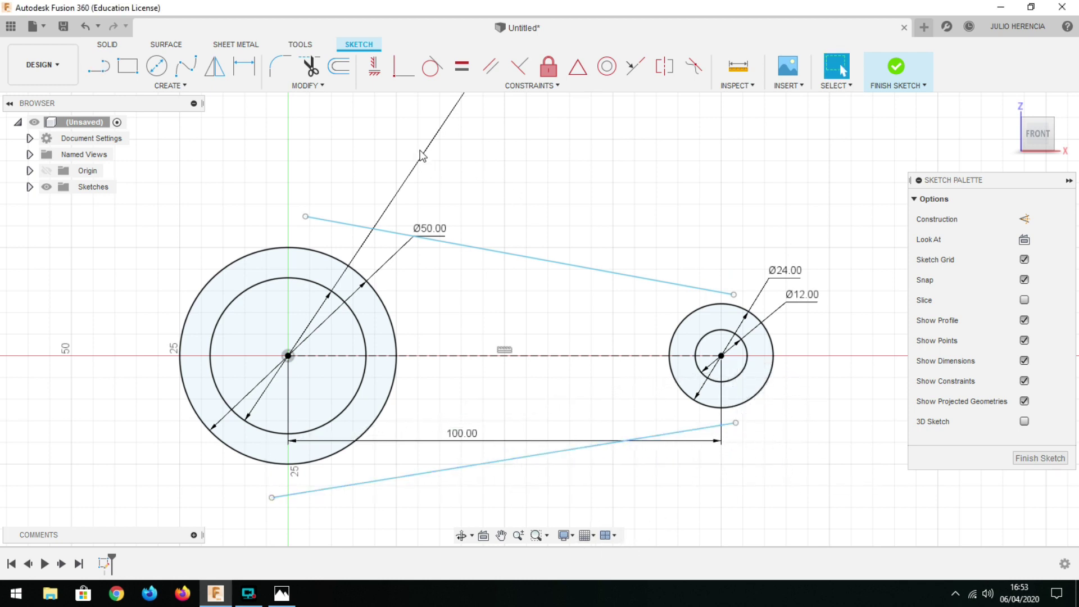
Step: Make both lines tangent to the Ø50 and Ø24 circles
{"action": "left_click", "coordinate": [430, 70]}
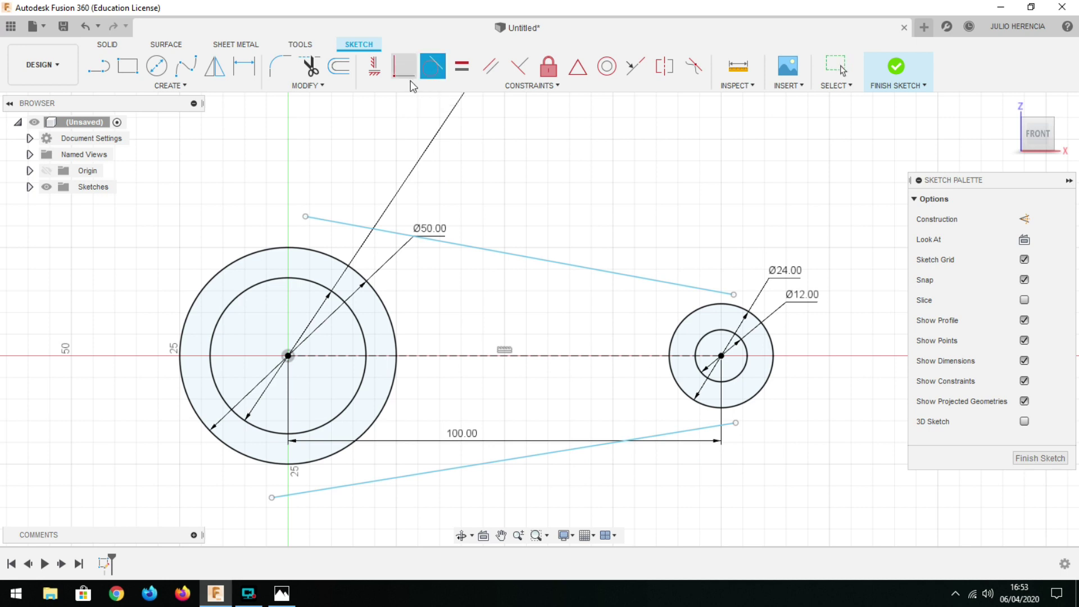
{"action": "left_click", "coordinate": [318, 219]}
{"action": "left_click", "coordinate": [313, 250]}
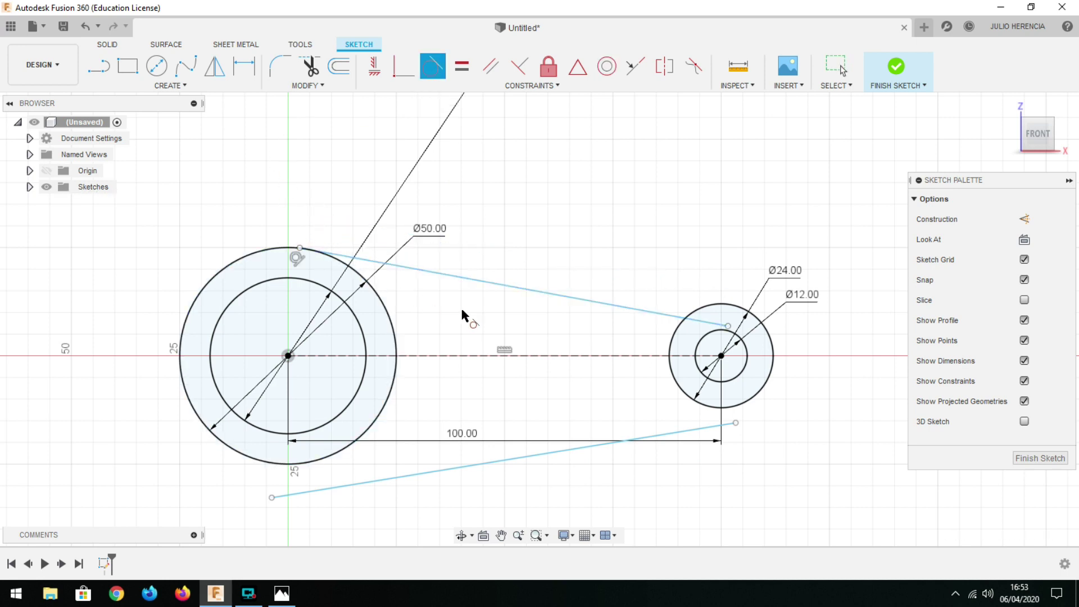
{"action": "left_click", "coordinate": [669, 314]}
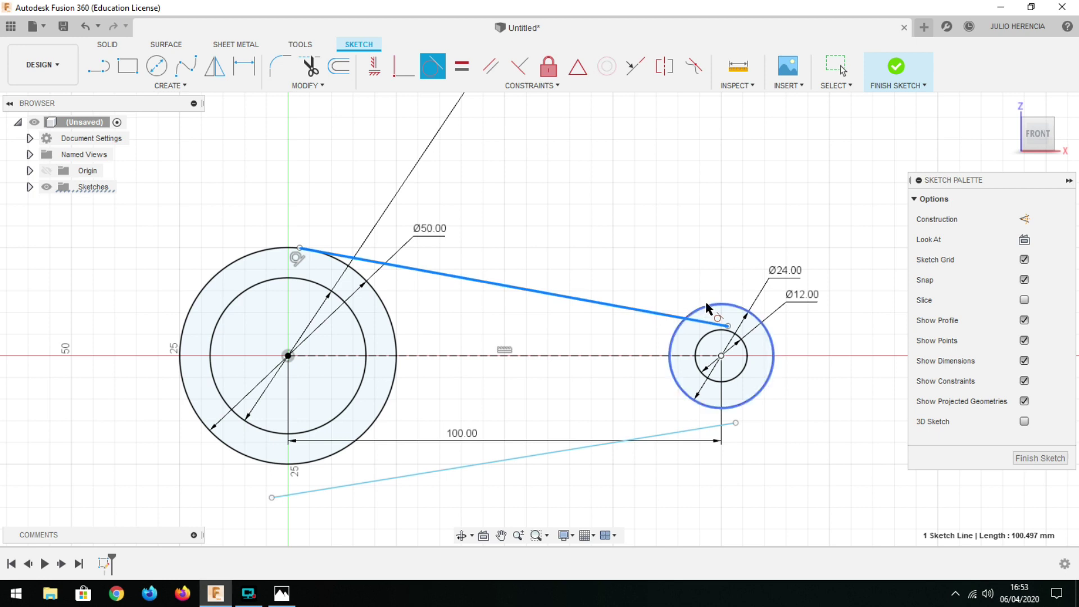
{"action": "left_click", "coordinate": [702, 306]}
{"action": "left_click", "coordinate": [706, 427]}
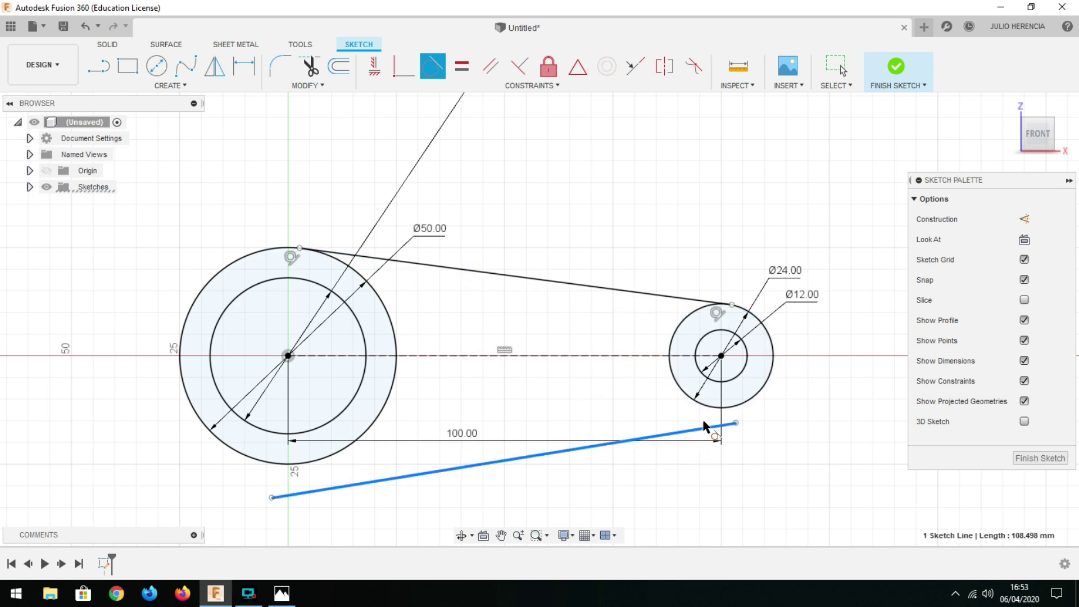
{"action": "left_click", "coordinate": [709, 406]}
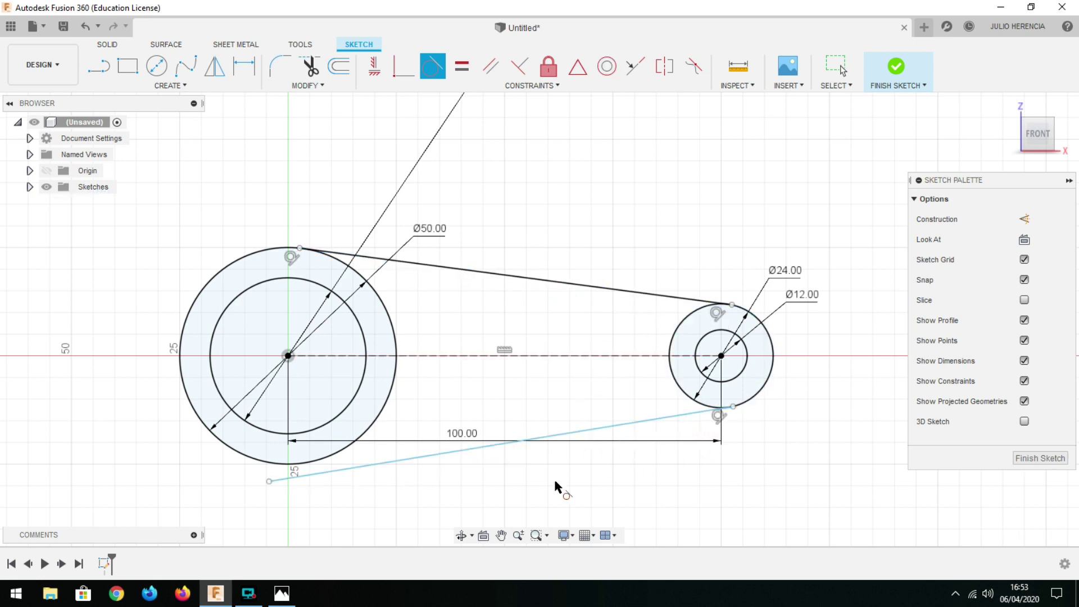
{"action": "left_click", "coordinate": [313, 474]}
{"action": "left_click", "coordinate": [317, 462]}
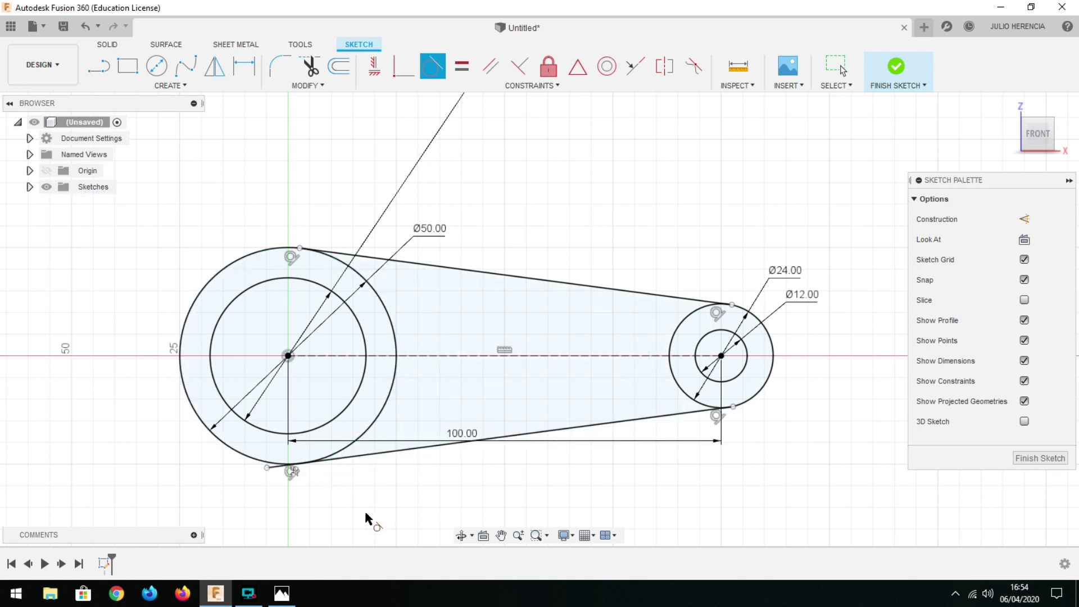
Step: Make the lines' endpoints coincident with the Ø50 and Ø24 circles
{"action": "left_click", "coordinate": [397, 72]}
{"action": "left_click", "coordinate": [300, 249]}
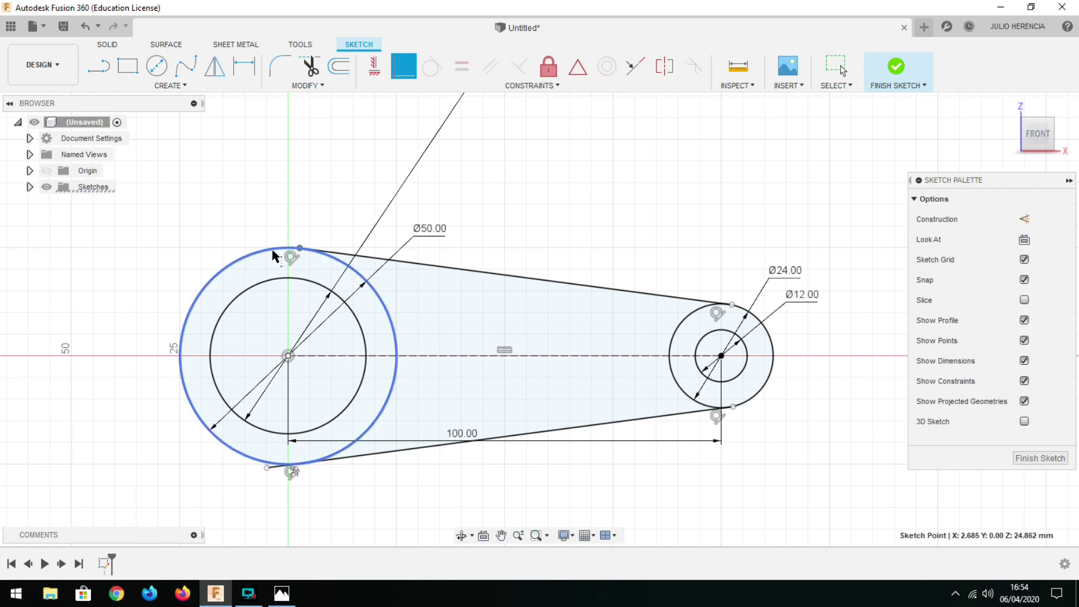
{"action": "left_click", "coordinate": [732, 307]}
{"action": "left_click", "coordinate": [700, 366]}
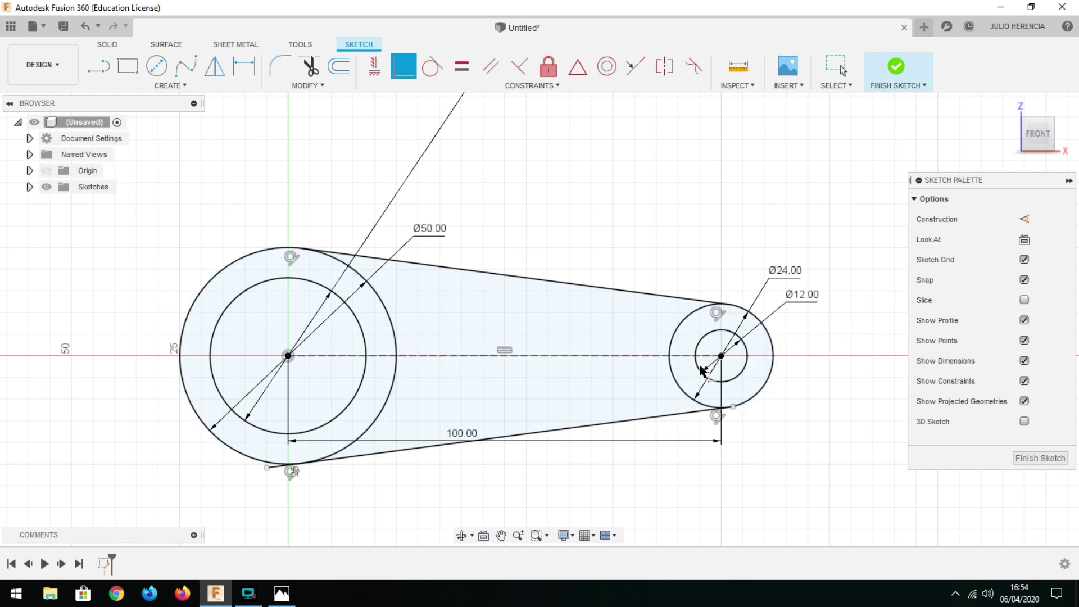
{"action": "left_click", "coordinate": [732, 405]}
{"action": "left_click", "coordinate": [745, 401]}
Step: Attach the lower line's left end to the Ø50 circle, then trim both circles' inner arcs
{"action": "left_click", "coordinate": [267, 467]}
{"action": "left_click", "coordinate": [258, 460]}
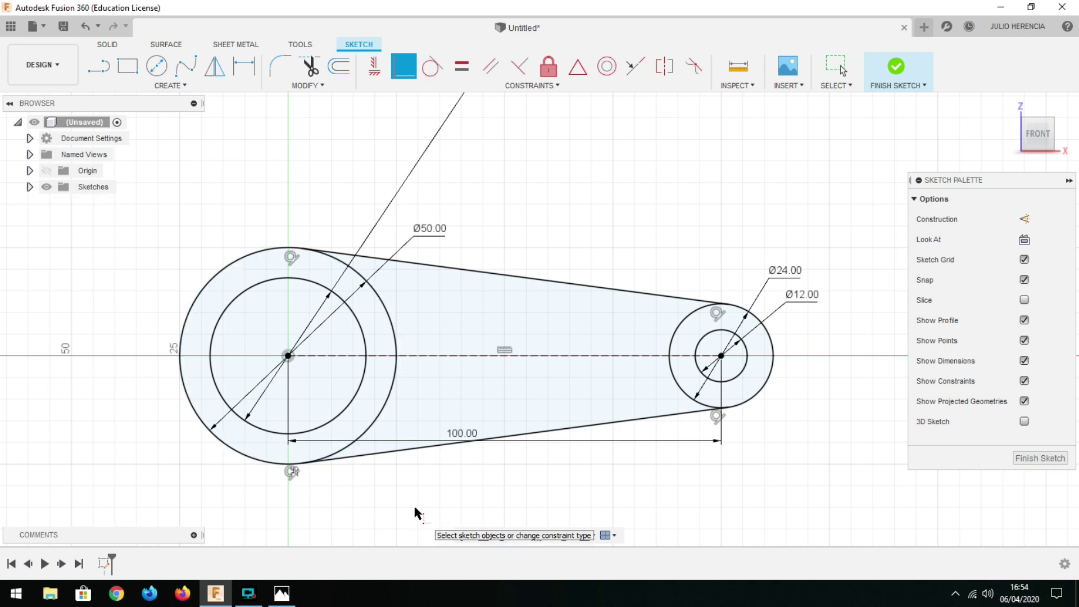
{"action": "left_click", "coordinate": [310, 66]}
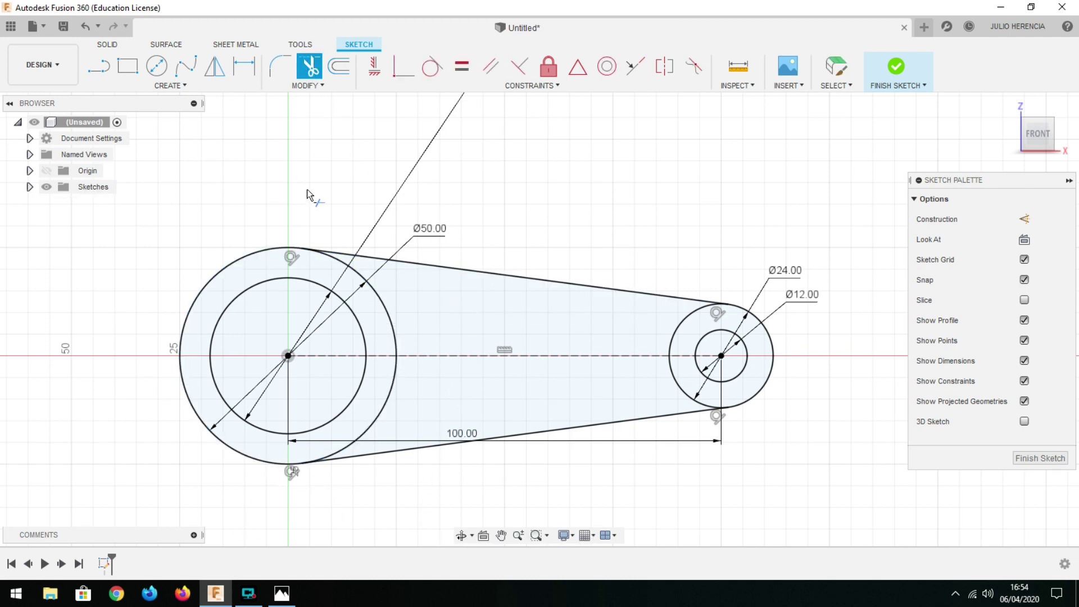
{"action": "left_click", "coordinate": [387, 315]}
{"action": "left_click", "coordinate": [391, 392]}
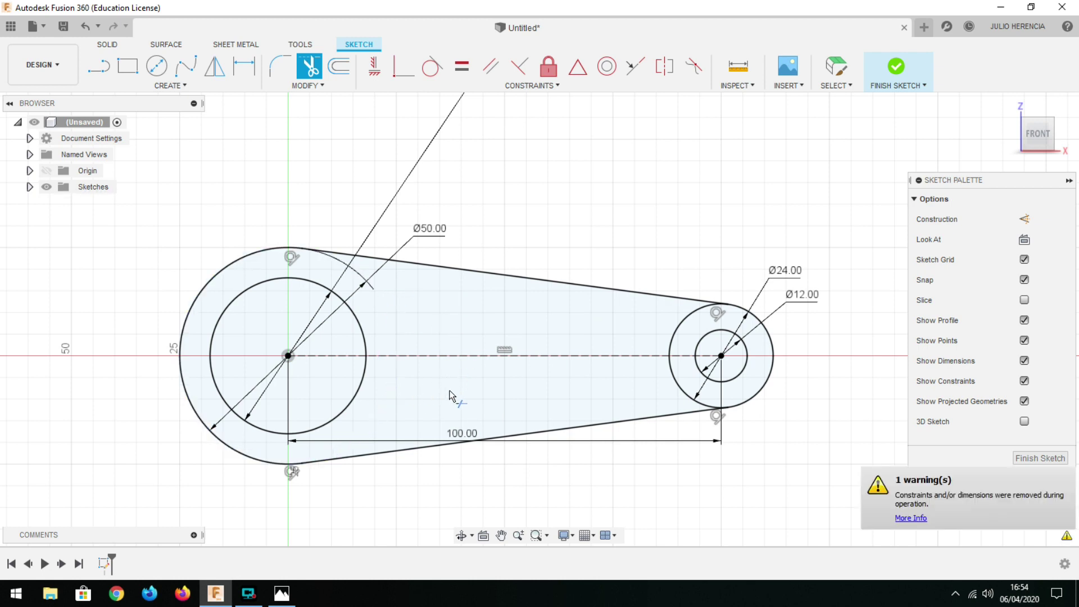
{"action": "left_click", "coordinate": [681, 390]}
{"action": "left_click", "coordinate": [689, 315]}
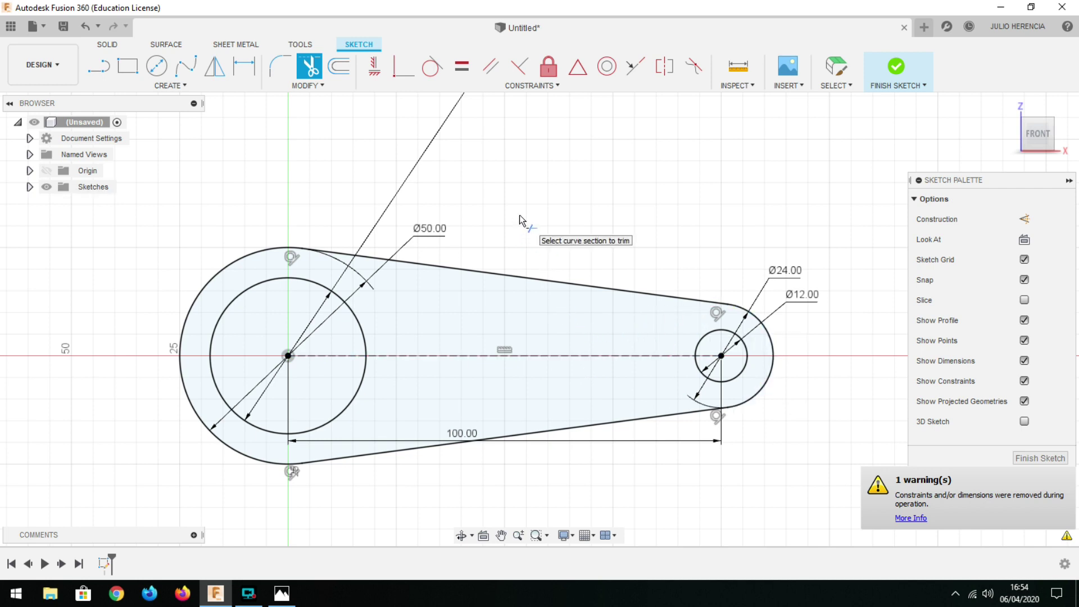
Step: Draw centre-point arcs inside the lever around the large hole and the small hole
{"action": "left_click", "coordinate": [182, 86]}
{"action": "mouse_move", "coordinate": [143, 146]}
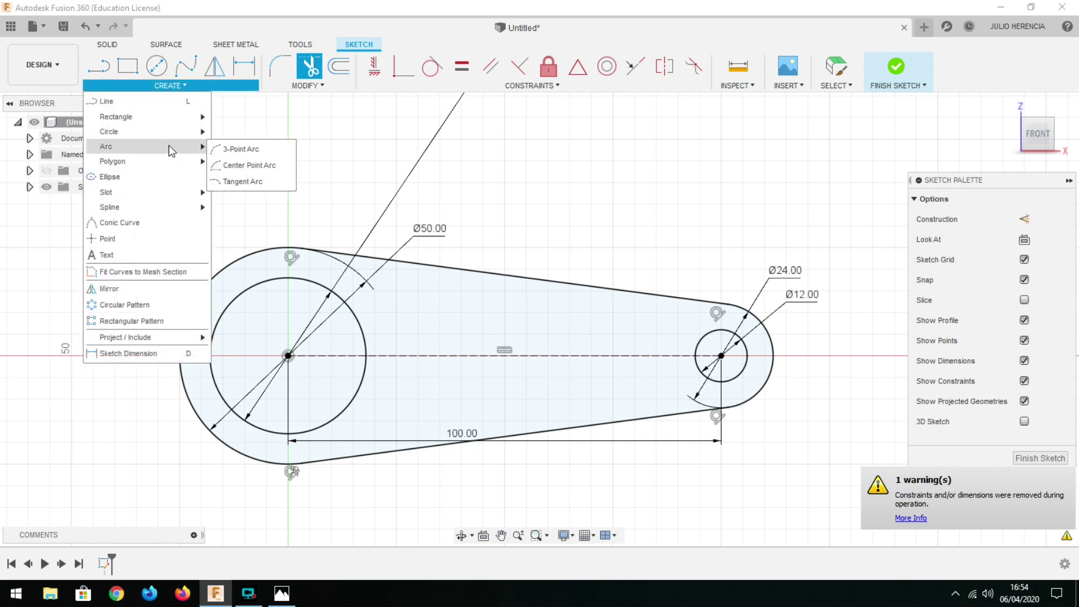
{"action": "left_click", "coordinate": [243, 167]}
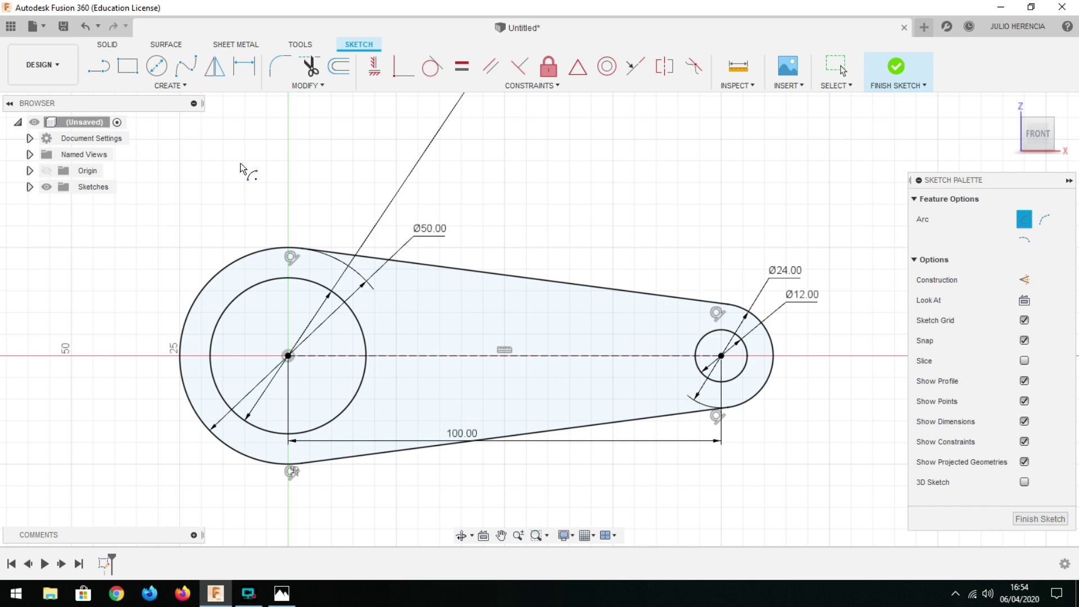
{"action": "left_click", "coordinate": [289, 356]}
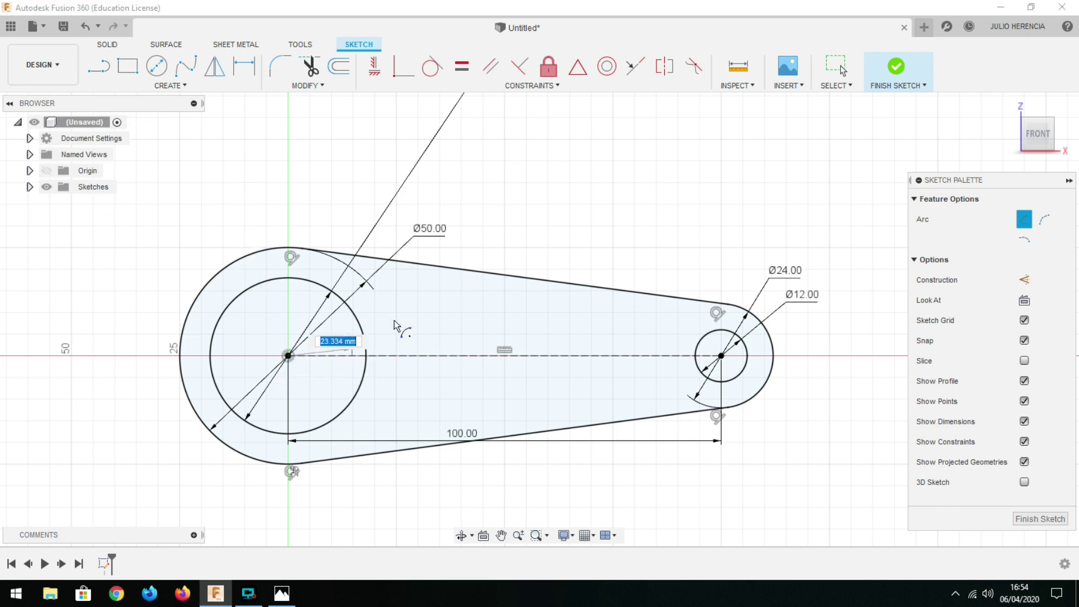
{"action": "left_click", "coordinate": [388, 286]}
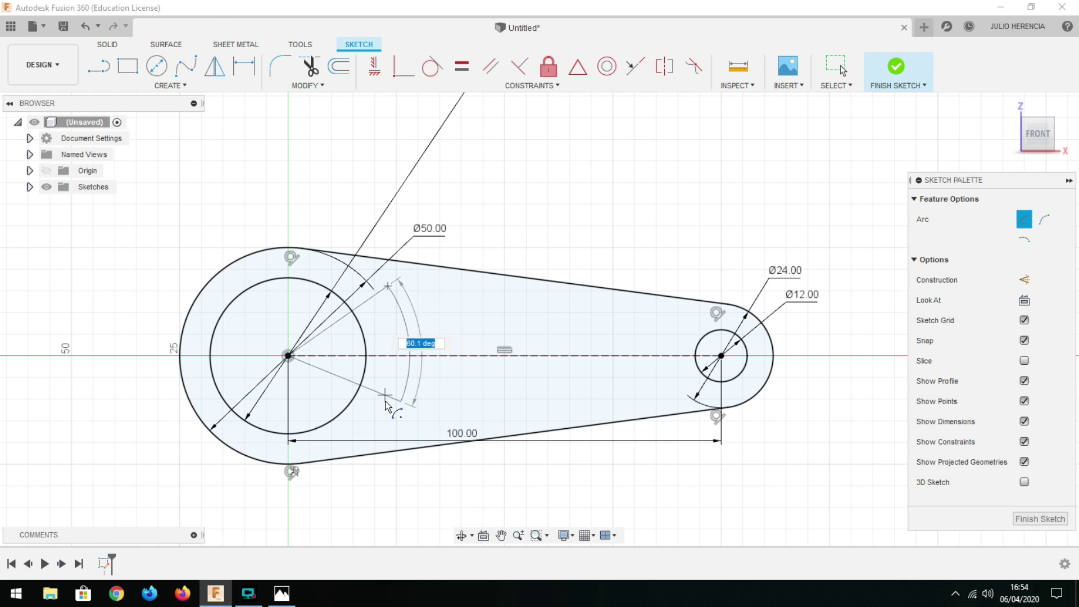
{"action": "left_click", "coordinate": [387, 405]}
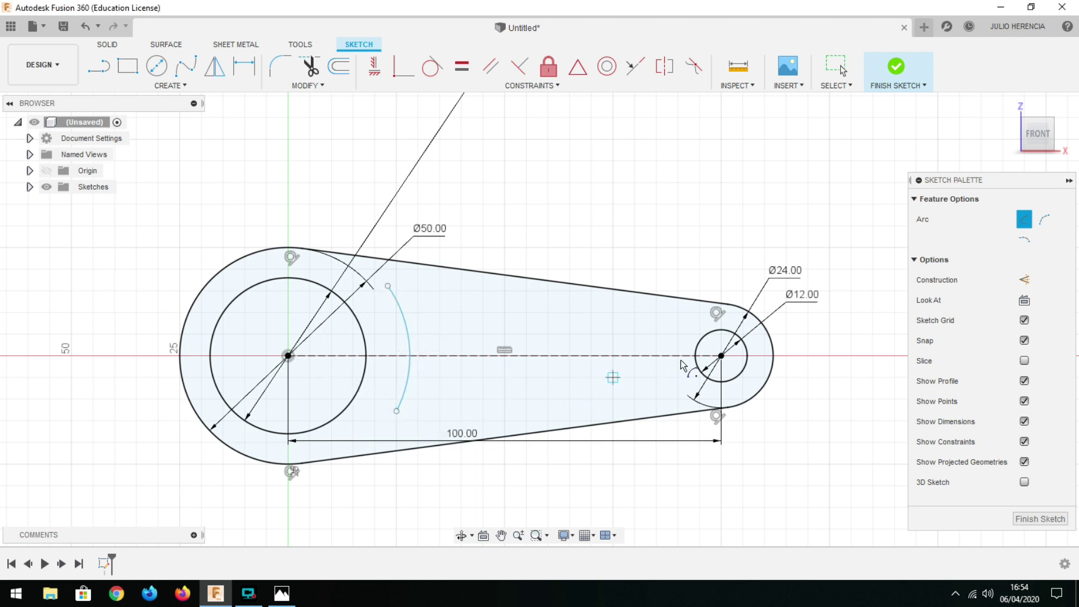
{"action": "left_click", "coordinate": [723, 358]}
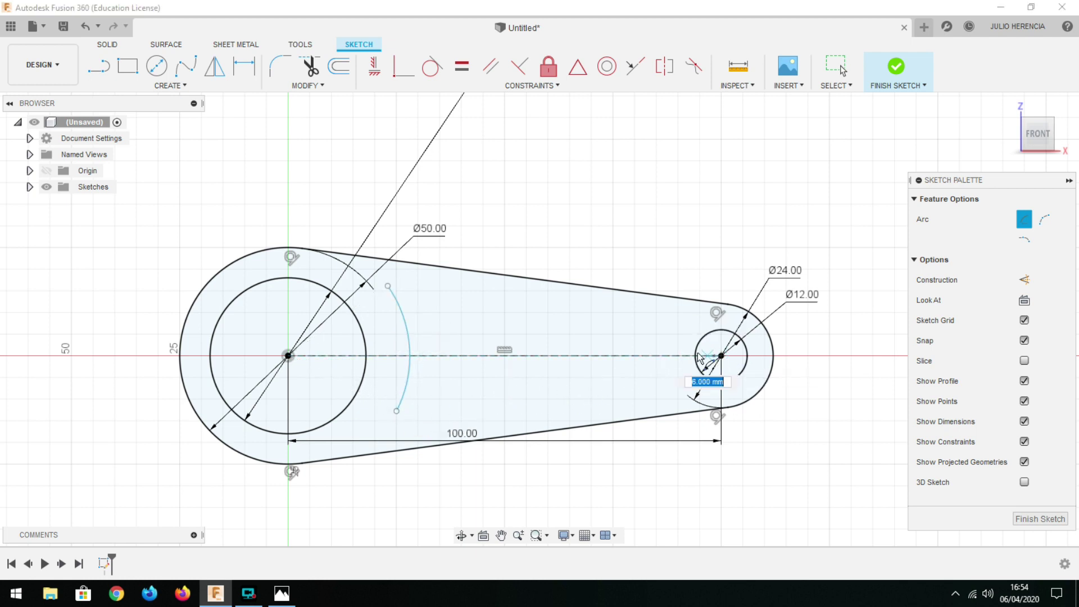
{"action": "left_click", "coordinate": [678, 313]}
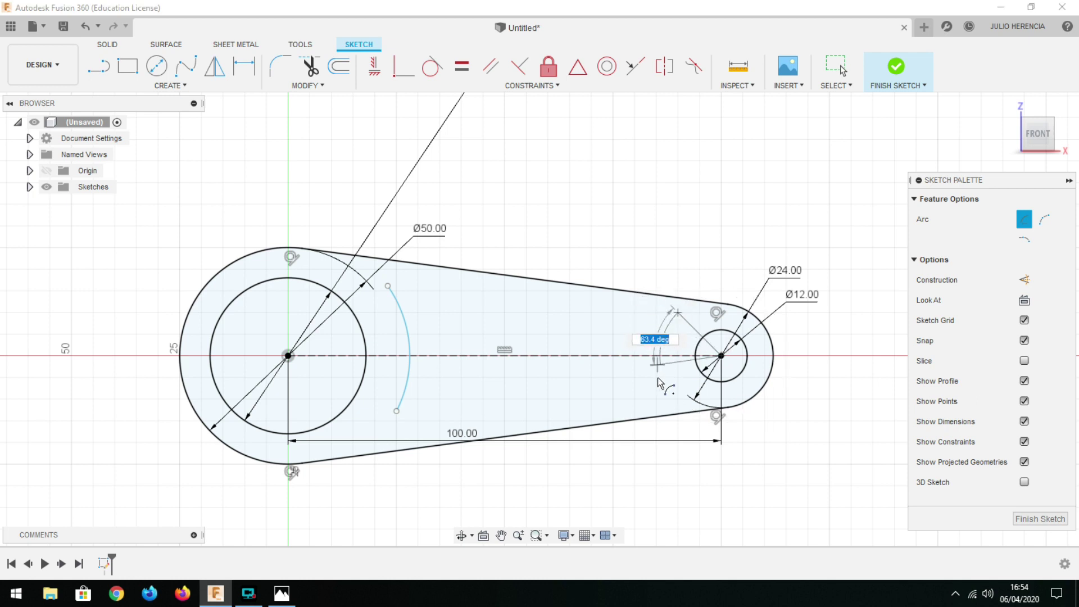
{"action": "left_click", "coordinate": [666, 386]}
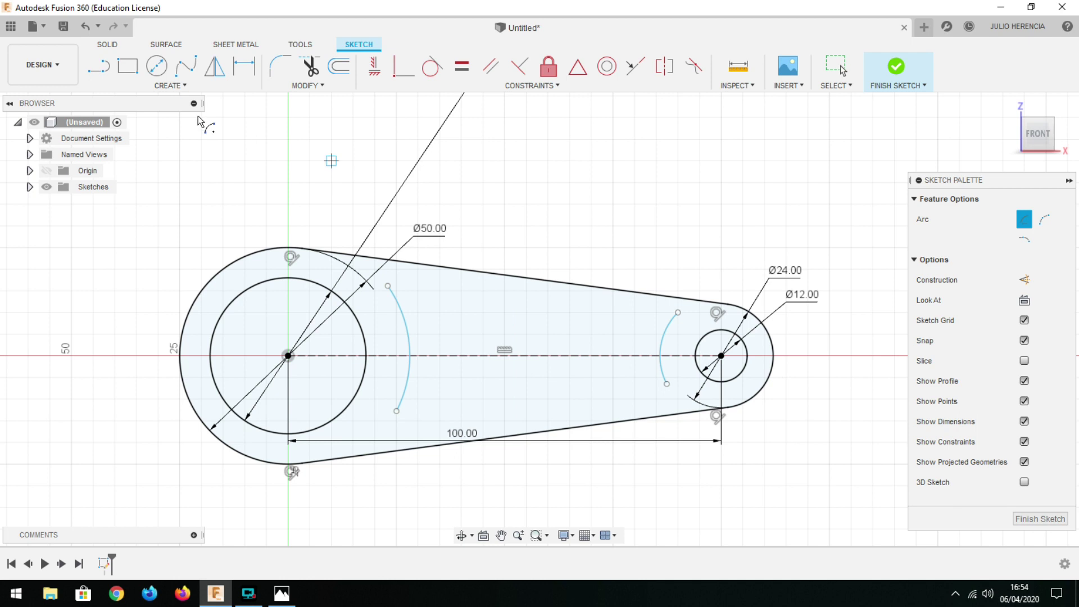
{"action": "left_click", "coordinate": [99, 67]}
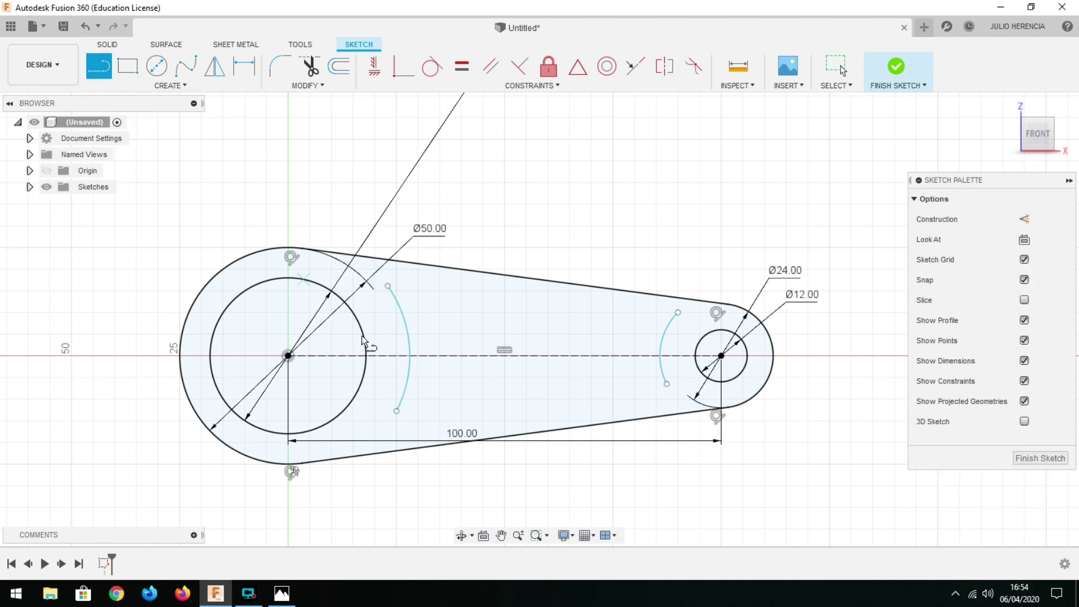
Step: Connect the two arcs' upper ends and lower ends with straight lines
{"action": "left_click", "coordinate": [387, 286]}
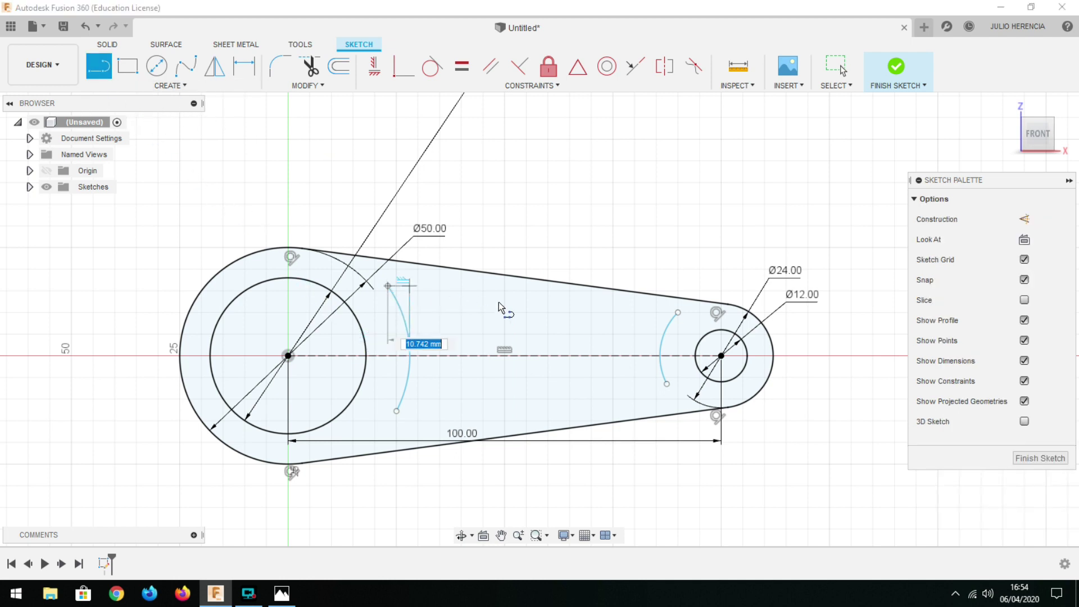
{"action": "left_click", "coordinate": [678, 312]}
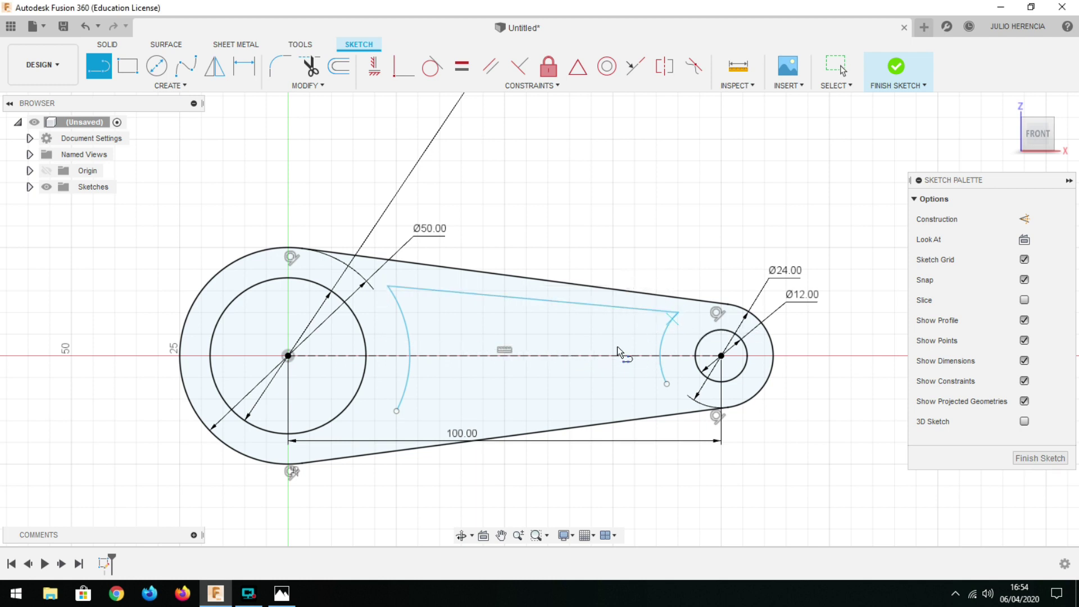
{"action": "left_click", "coordinate": [396, 412]}
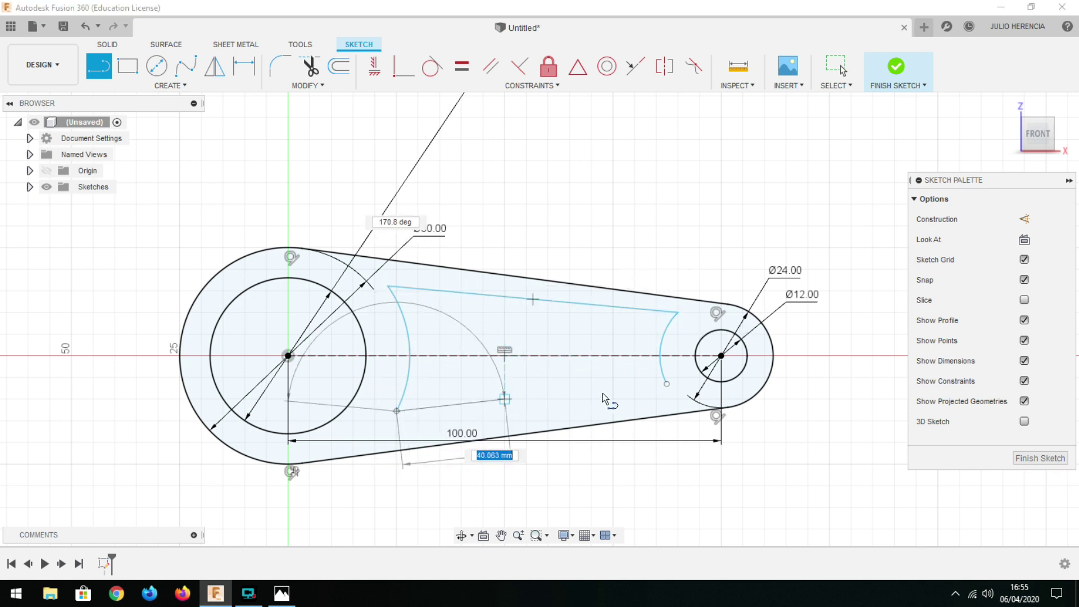
{"action": "left_click", "coordinate": [667, 384]}
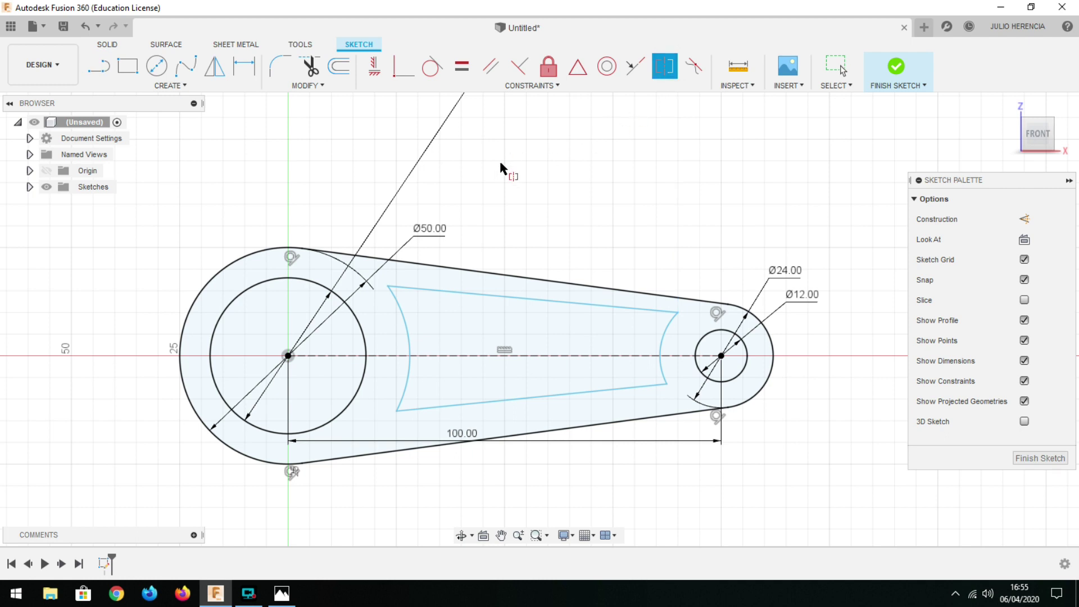
Step: Make each arc's endpoints symmetric about the dashed centreline
{"action": "left_click", "coordinate": [387, 286]}
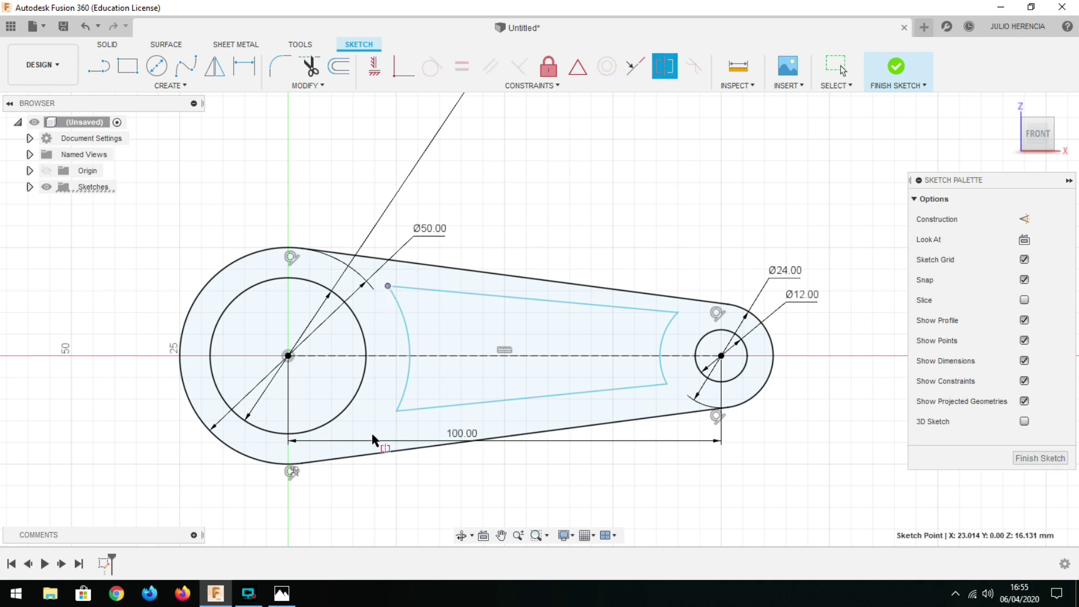
{"action": "left_click", "coordinate": [397, 411]}
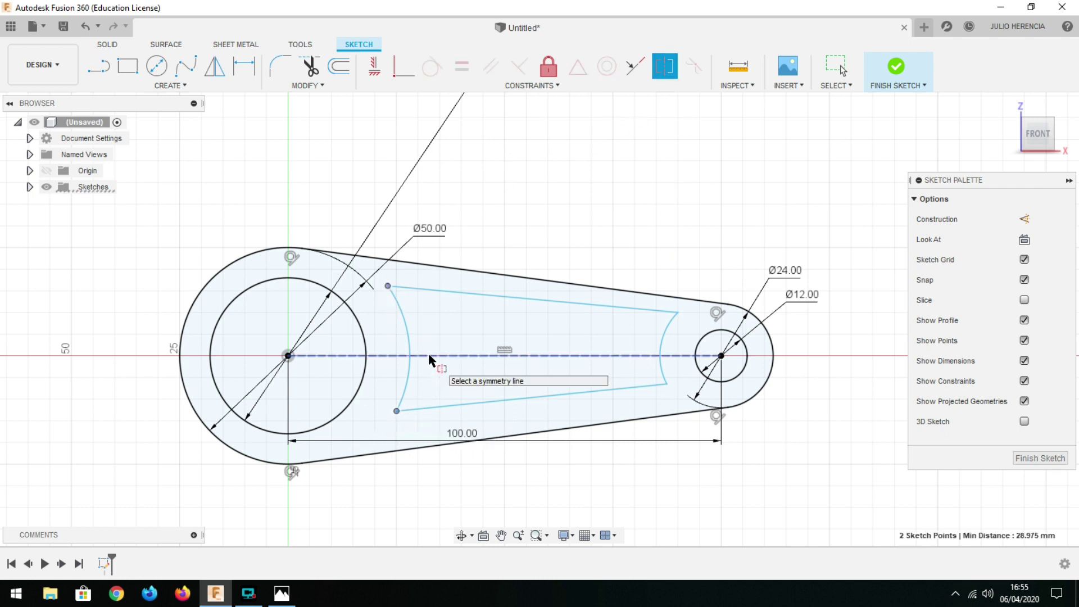
{"action": "left_click", "coordinate": [428, 360]}
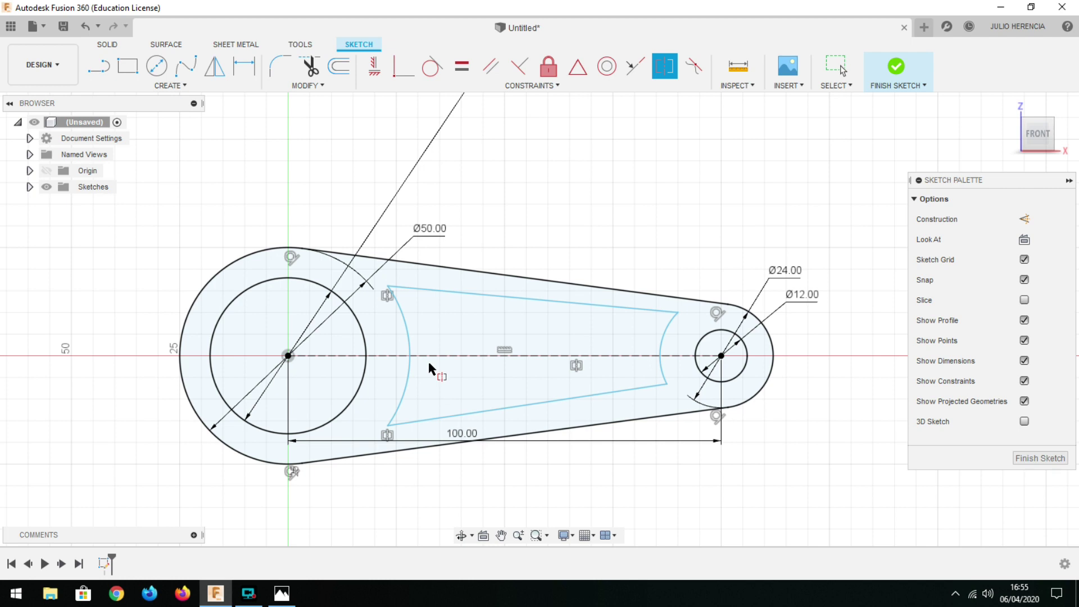
{"action": "left_click", "coordinate": [678, 316]}
{"action": "left_click", "coordinate": [667, 385]}
{"action": "left_click", "coordinate": [638, 357]}
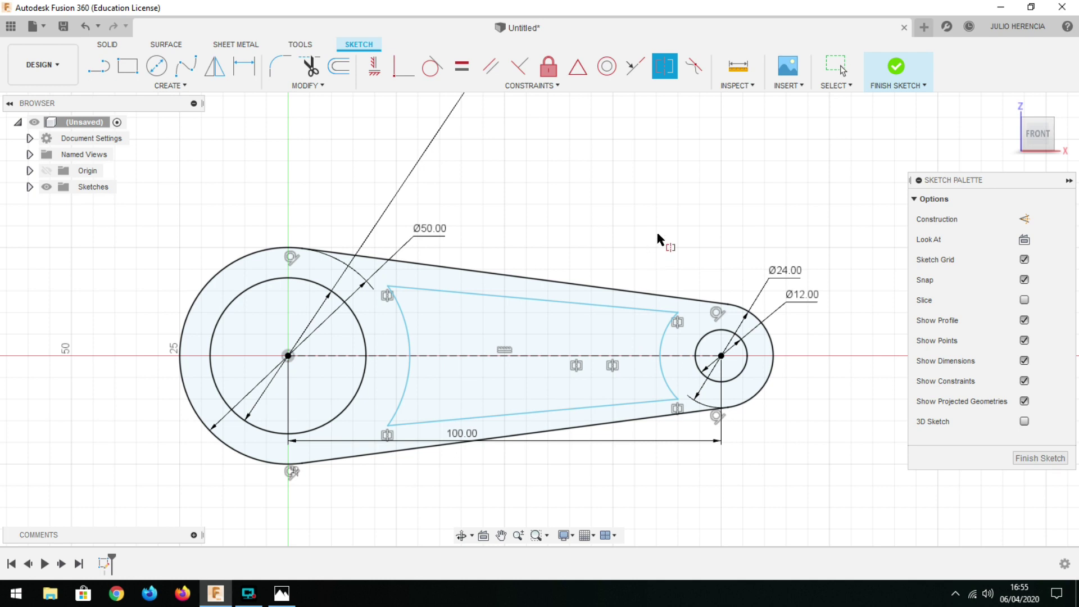
Step: Make the upper channel line parallel to the lever's top outer edge
{"action": "left_click", "coordinate": [491, 66]}
{"action": "left_click", "coordinate": [507, 276]}
{"action": "left_click", "coordinate": [514, 299]}
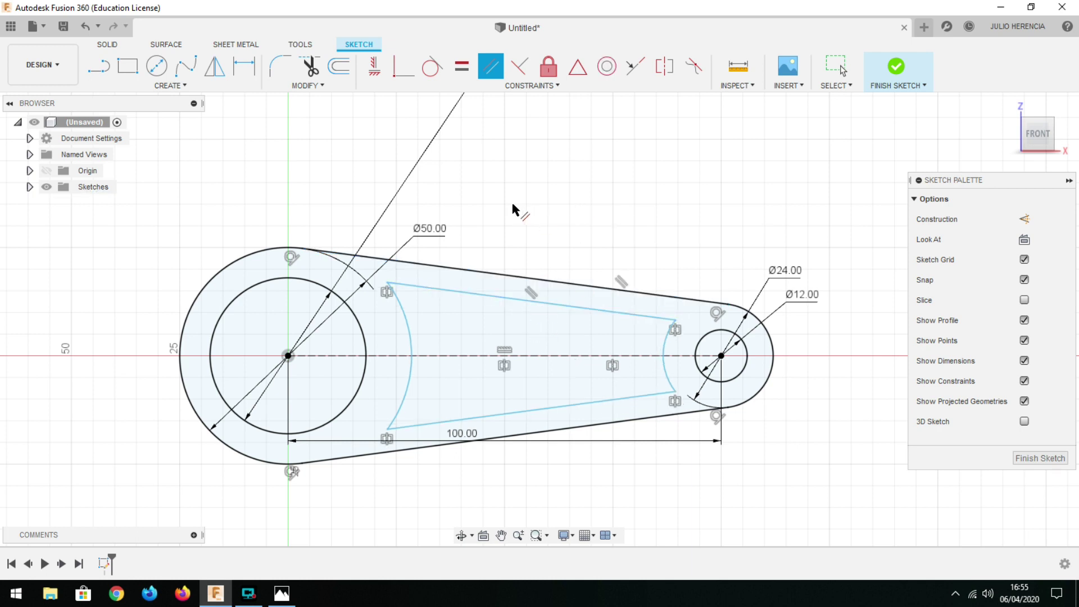
Step: Set both channel arcs 8 mm from the Ø36 and Ø12 circles
{"action": "left_click", "coordinate": [244, 66]}
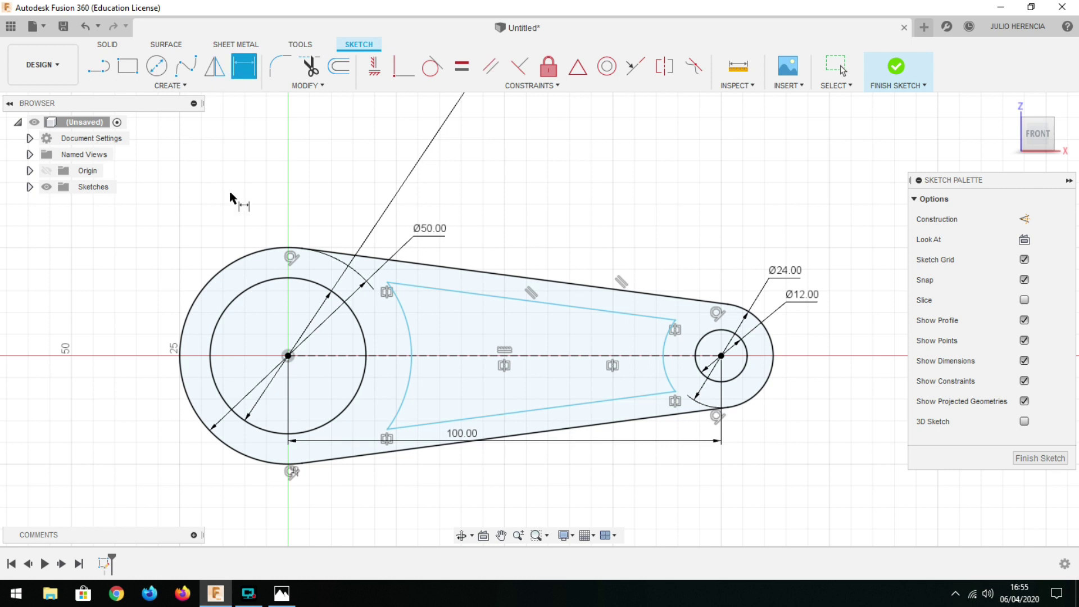
{"action": "left_click", "coordinate": [363, 384]}
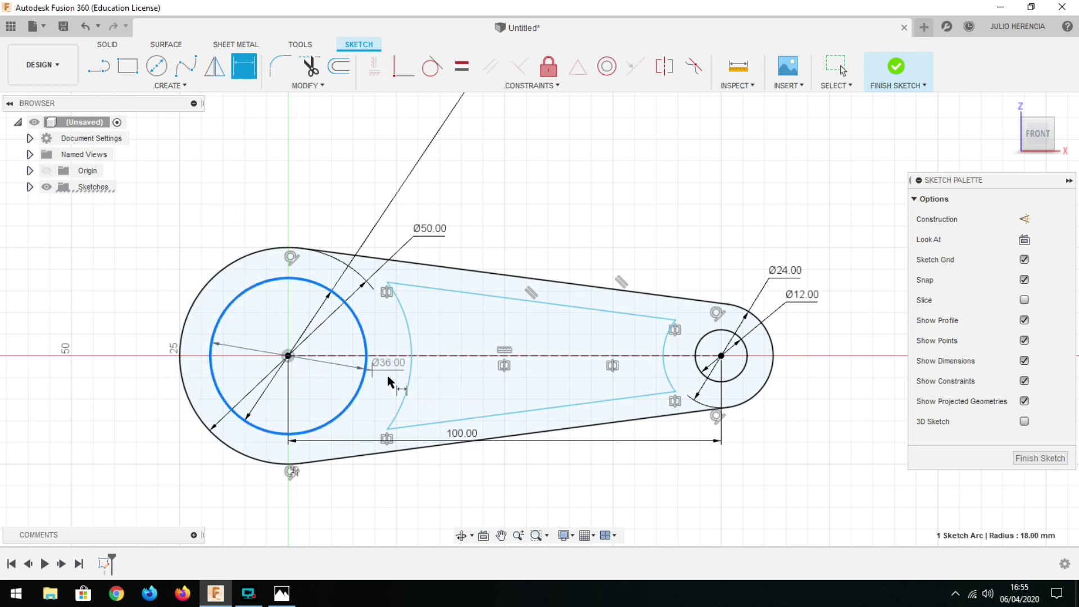
{"action": "left_click", "coordinate": [406, 390]}
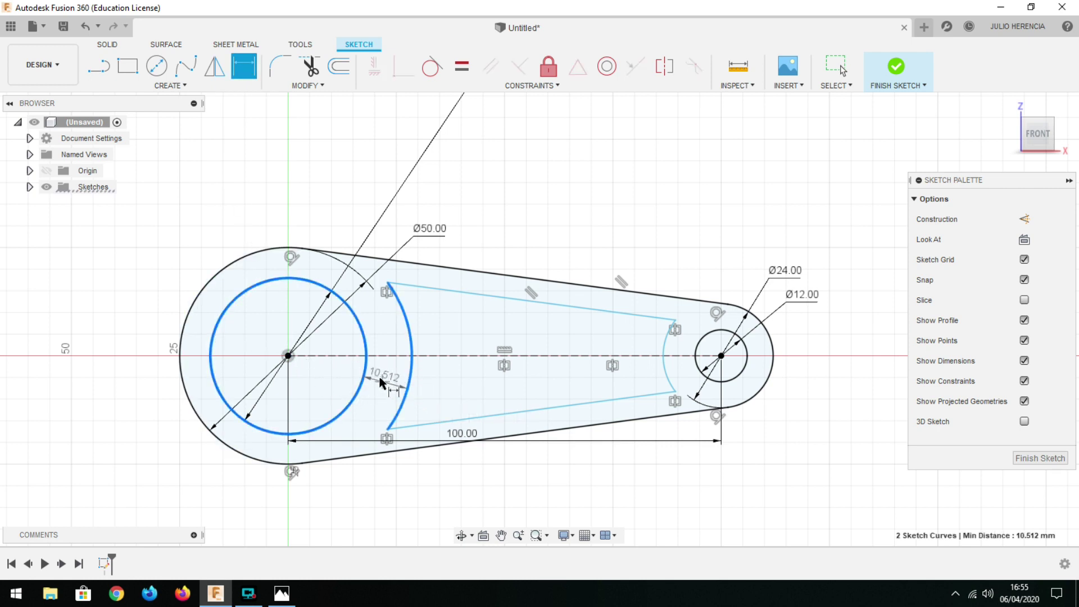
{"action": "left_click", "coordinate": [381, 380]}
{"action": "type", "text": "8"}
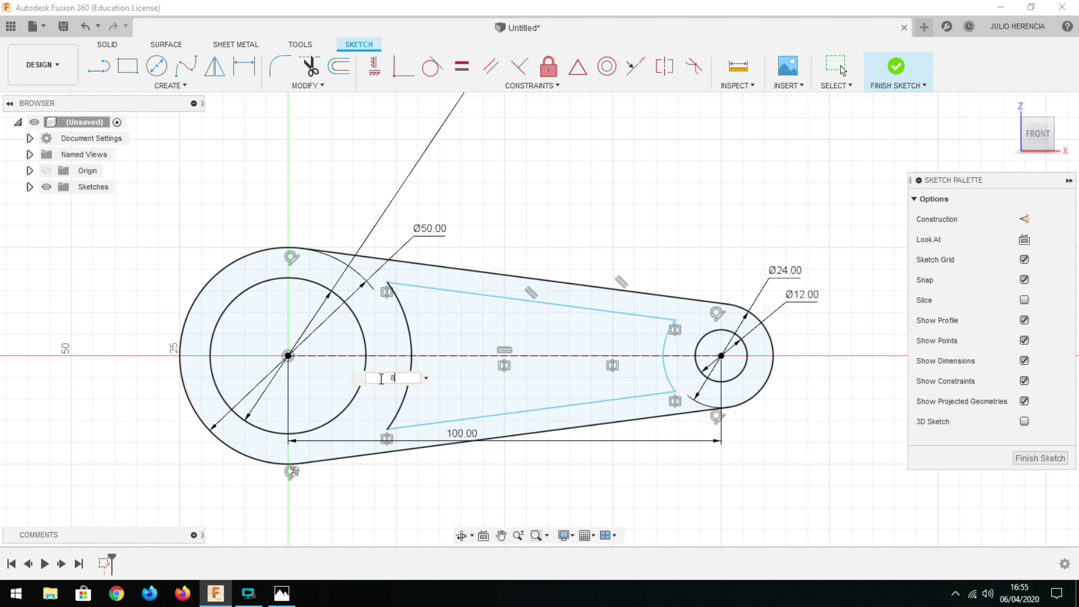
{"action": "key", "text": "Return"}
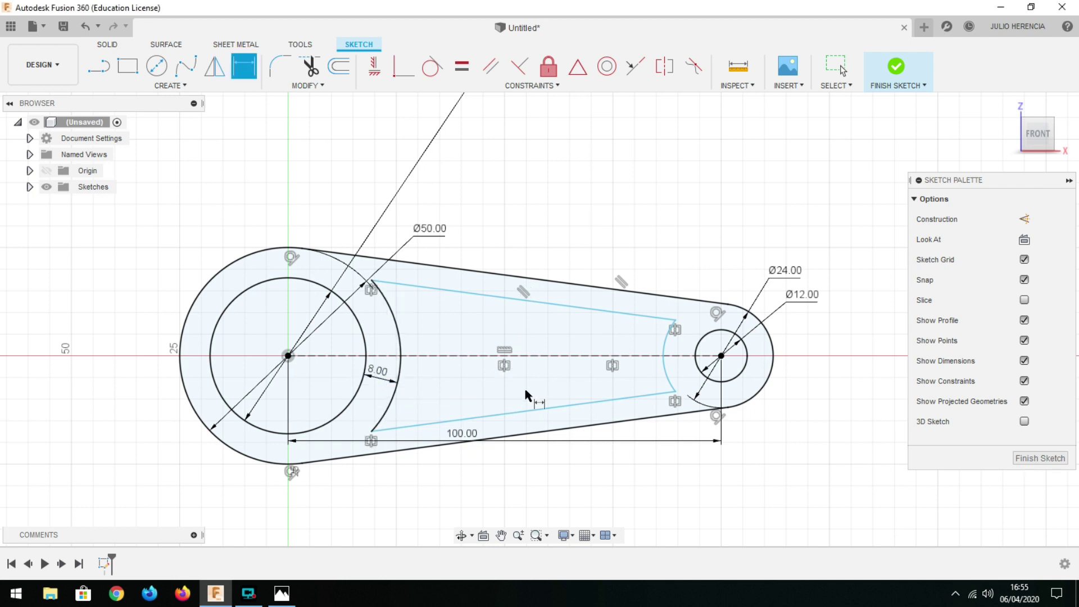
{"action": "left_click", "coordinate": [666, 377]}
{"action": "left_click", "coordinate": [699, 371]}
{"action": "left_click", "coordinate": [686, 372]}
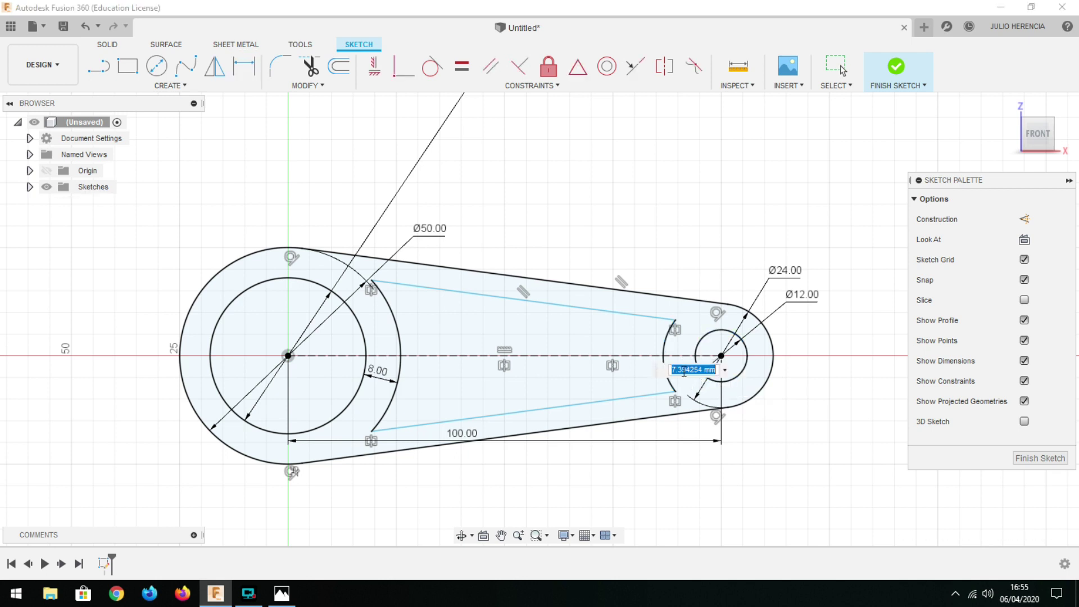
{"action": "type", "text": "8"}
{"action": "key", "text": "Return"}
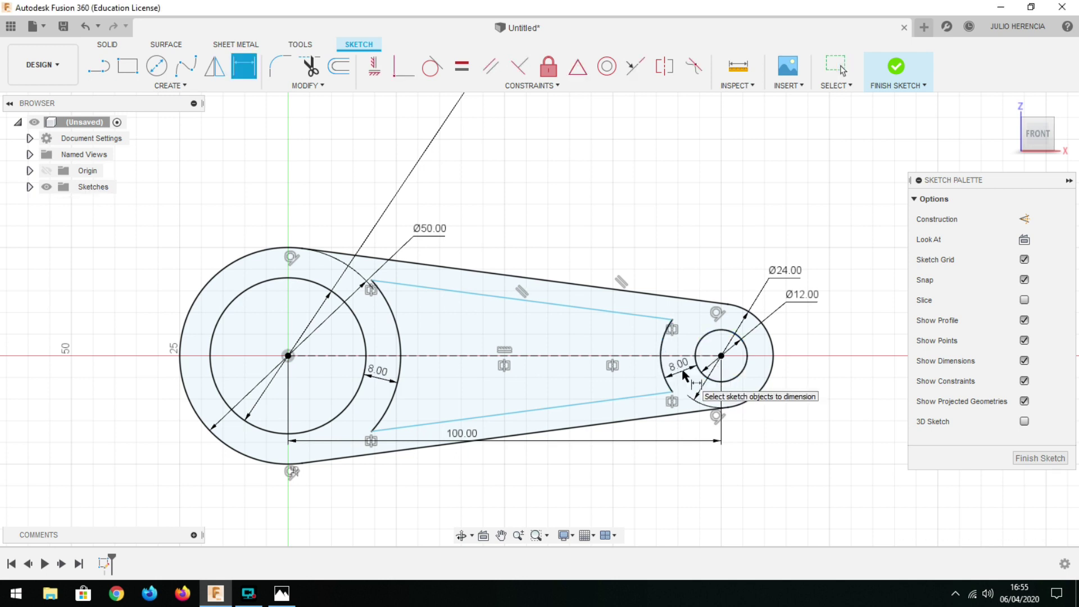
Step: Set the upper channel line 8 mm below the lever's top edge
{"action": "left_click", "coordinate": [457, 275]}
{"action": "left_click", "coordinate": [465, 290]}
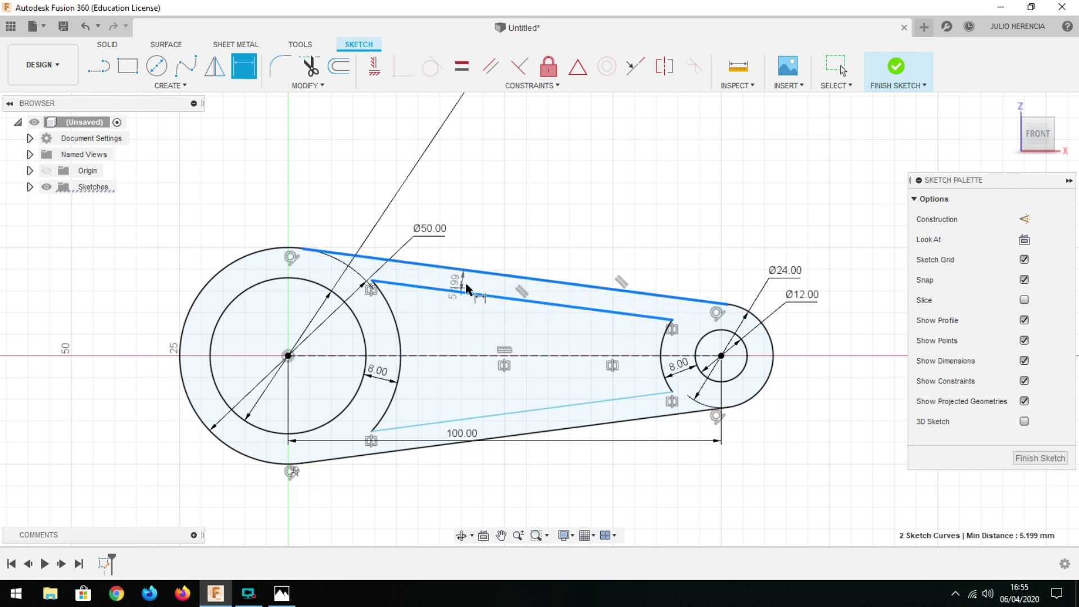
{"action": "left_click", "coordinate": [468, 287]}
{"action": "type", "text": "8"}
{"action": "key", "text": "Return"}
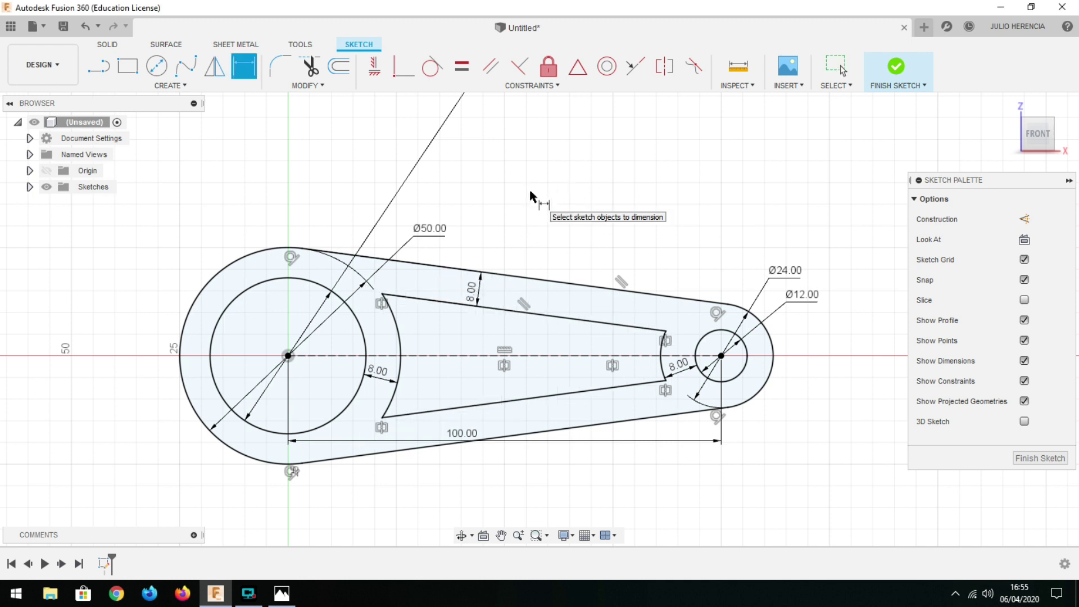
Step: Fillet the top-left and bottom-left channel corners at 5 mm
{"action": "left_click", "coordinate": [278, 70]}
{"action": "left_click", "coordinate": [398, 333]}
{"action": "left_click", "coordinate": [413, 295]}
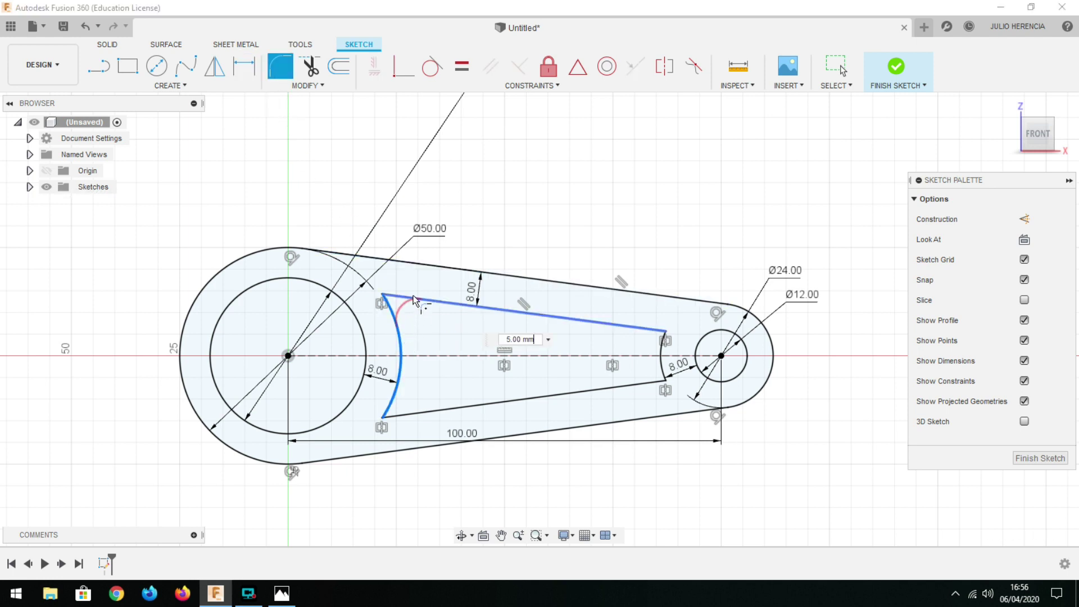
{"action": "key", "text": "Return"}
{"action": "left_click", "coordinate": [396, 393]}
{"action": "left_click", "coordinate": [414, 413]}
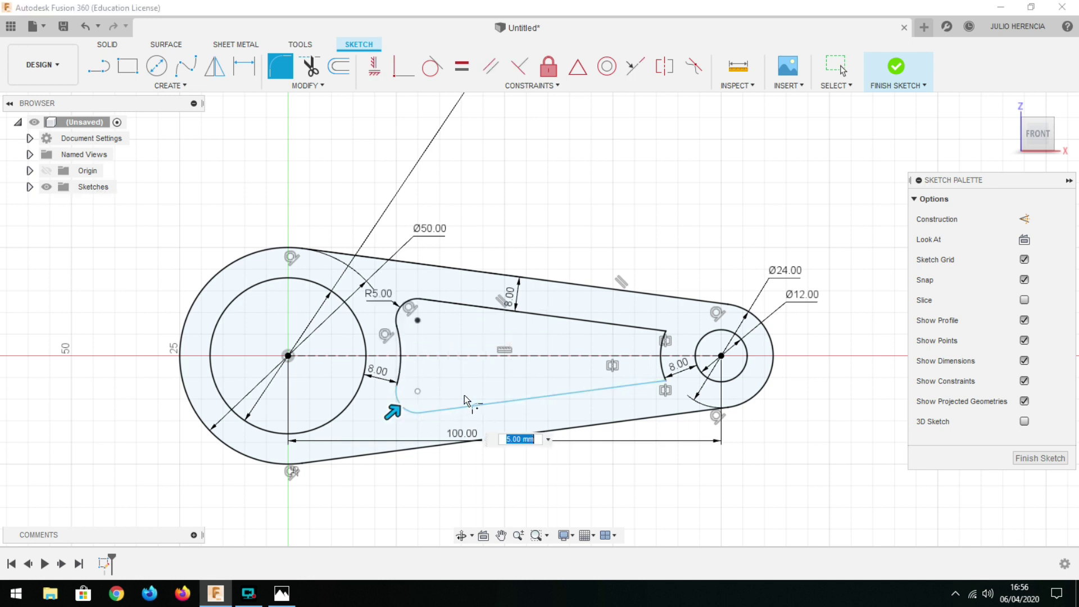
{"action": "left_click", "coordinate": [635, 327]}
Step: Fillet the top-right and bottom-right channel corners at 5 mm
{"action": "left_click", "coordinate": [661, 356]}
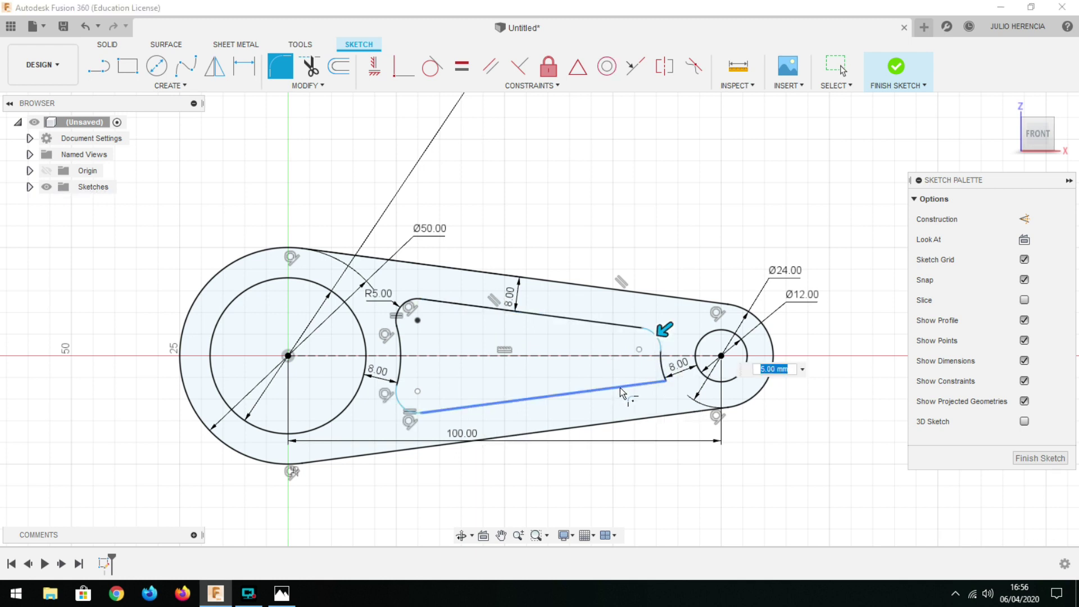
{"action": "left_click", "coordinate": [634, 383]}
{"action": "left_click", "coordinate": [662, 371]}
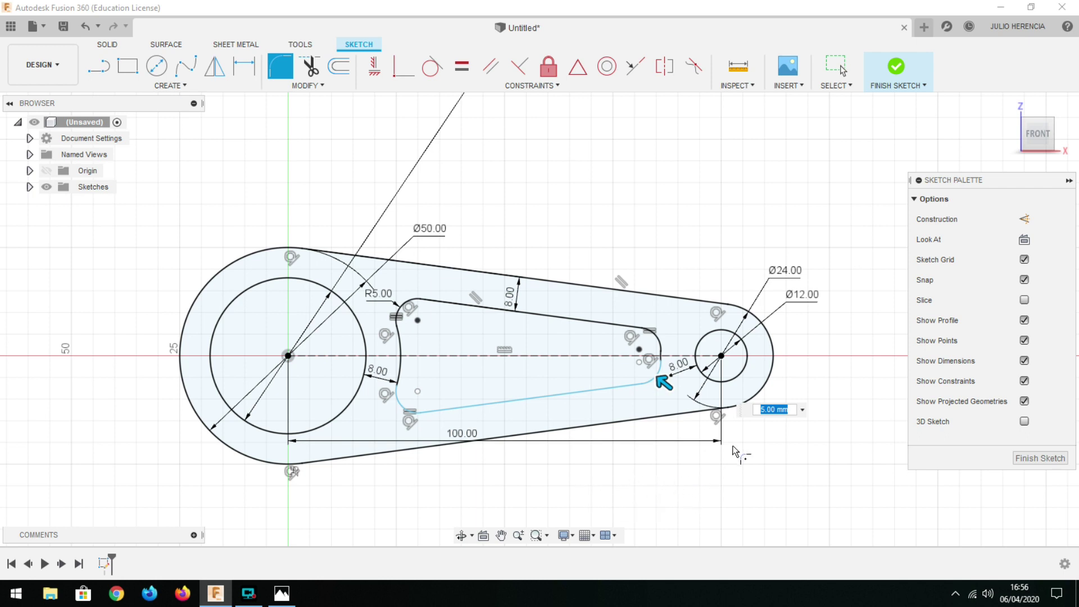
{"action": "key", "text": "Escape"}
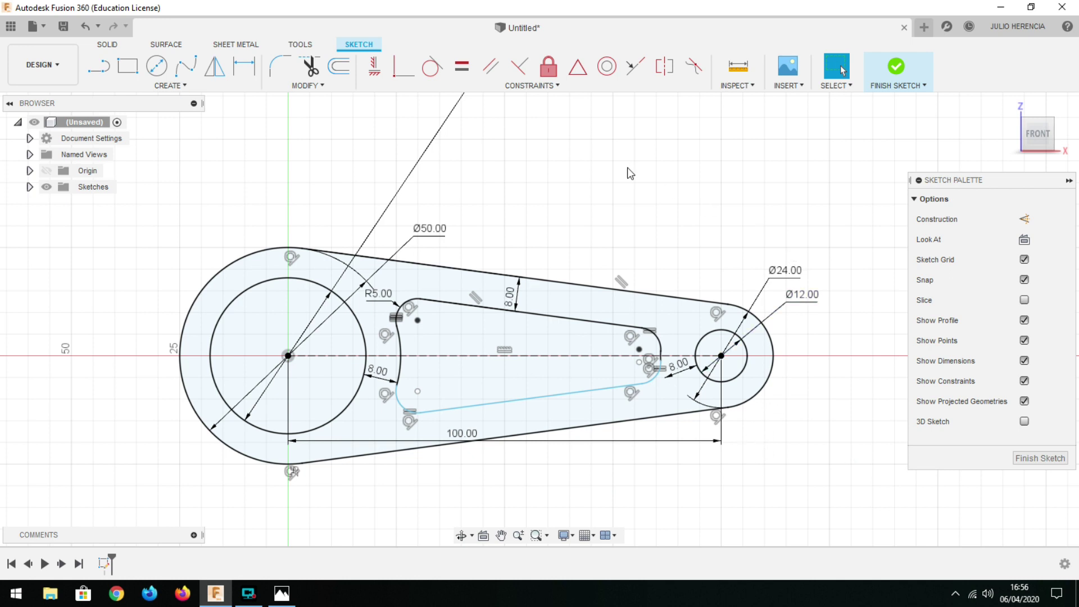
Step: Make the left fillet centre points symmetric about the centreline
{"action": "left_click", "coordinate": [664, 66]}
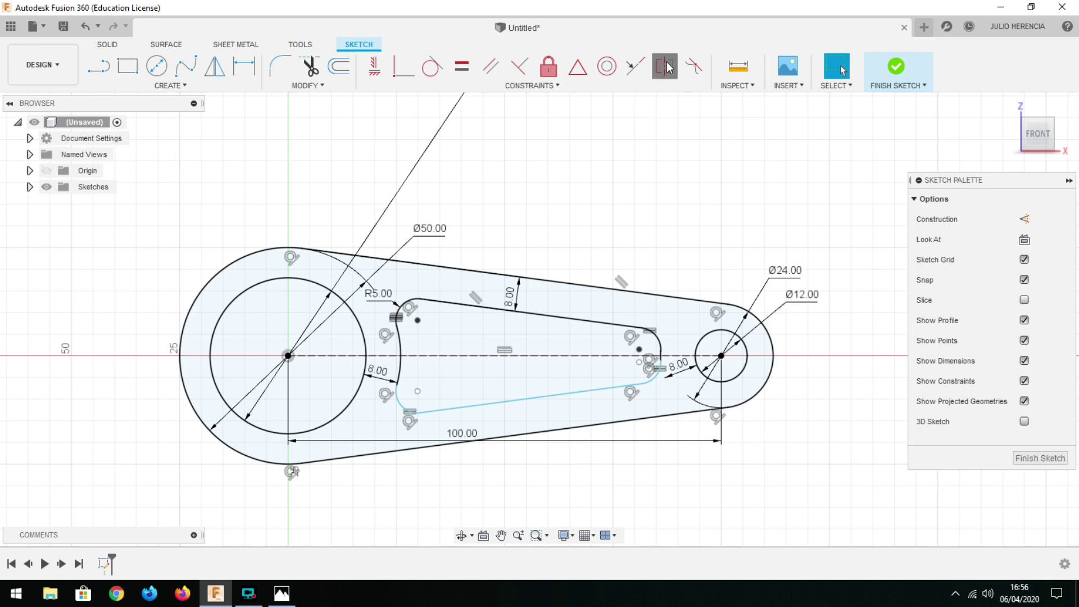
{"action": "left_click", "coordinate": [415, 305]}
{"action": "left_click", "coordinate": [418, 320]}
{"action": "left_click", "coordinate": [418, 391]}
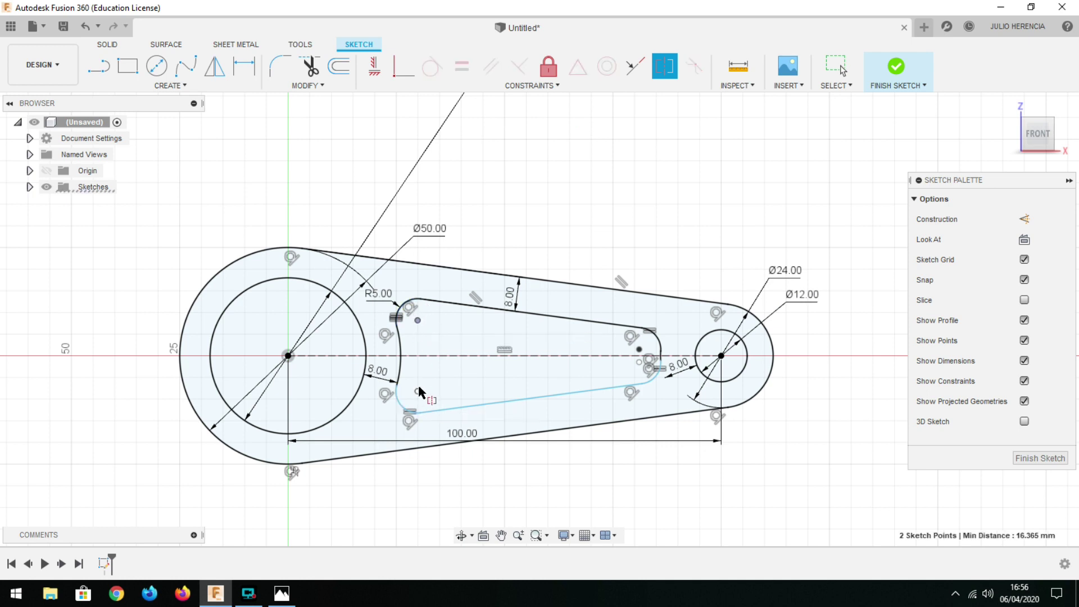
{"action": "left_click", "coordinate": [432, 357]}
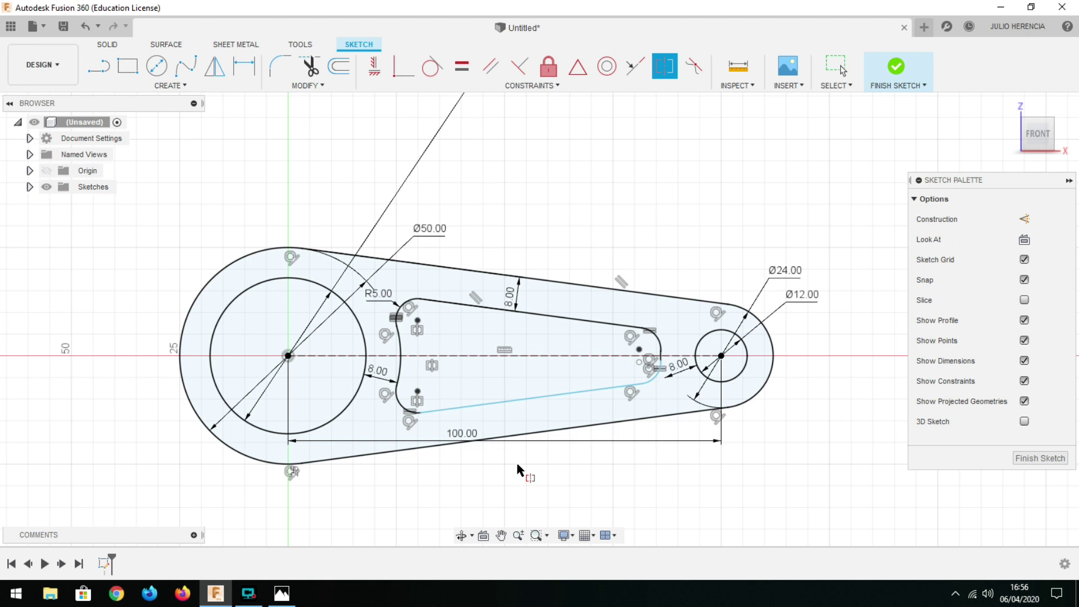
Step: Make the right fillet centre points symmetric about the centreline
{"action": "left_click", "coordinate": [639, 349]}
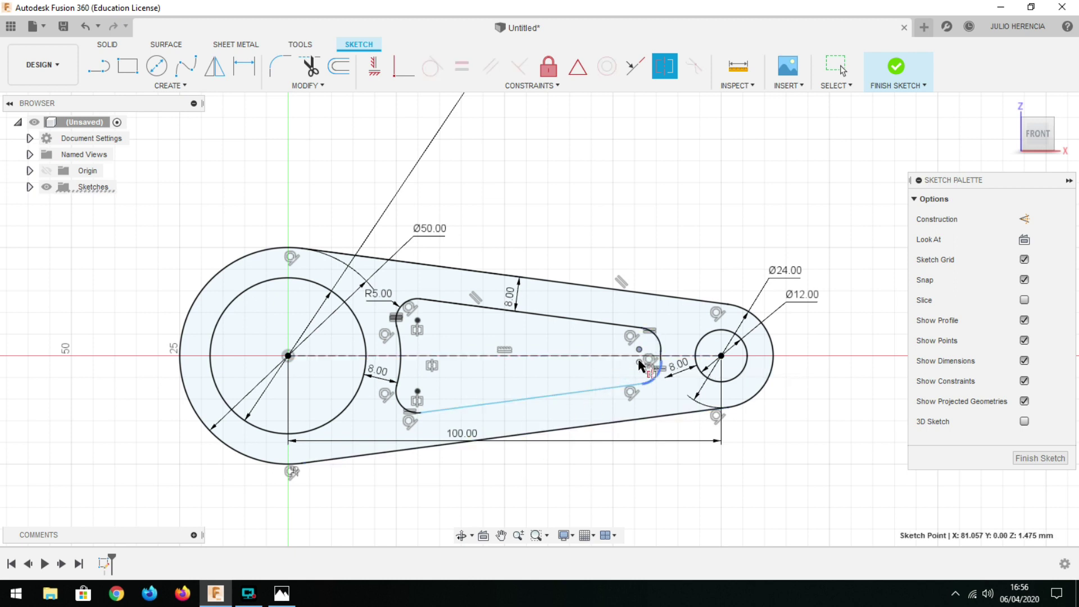
{"action": "left_click", "coordinate": [640, 363]}
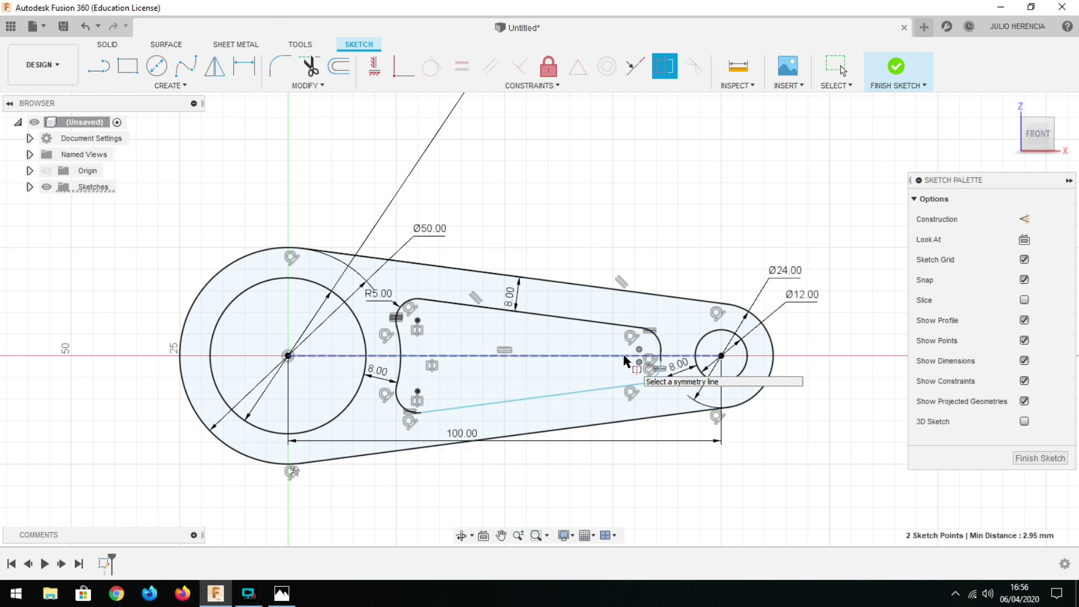
{"action": "left_click", "coordinate": [635, 355]}
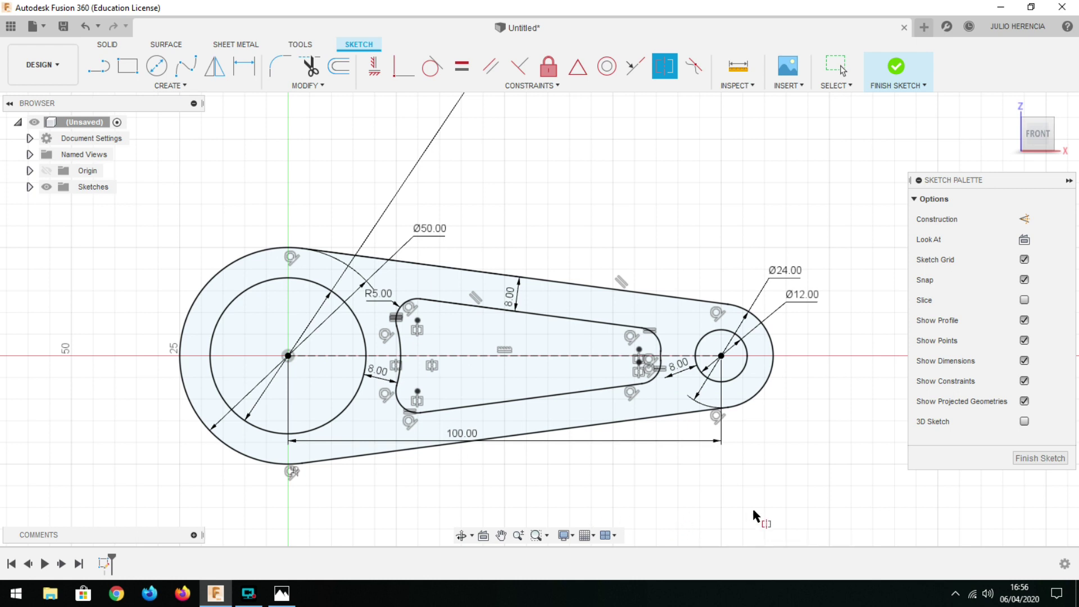
Step: Finish the lever profile sketch and tilt the view into 3D
{"action": "left_click", "coordinate": [897, 66]}
{"action": "scroll", "coordinate": [603, 272], "scroll_direction": "down", "scroll_amount": 2}
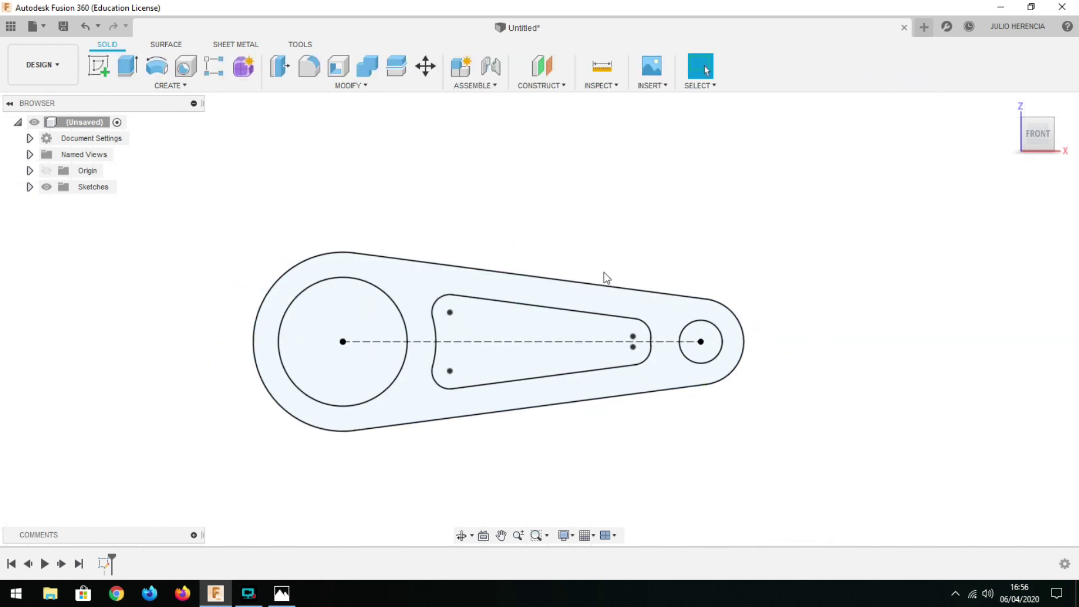
{"action": "scroll", "coordinate": [604, 270], "scroll_direction": "down", "scroll_amount": 1}
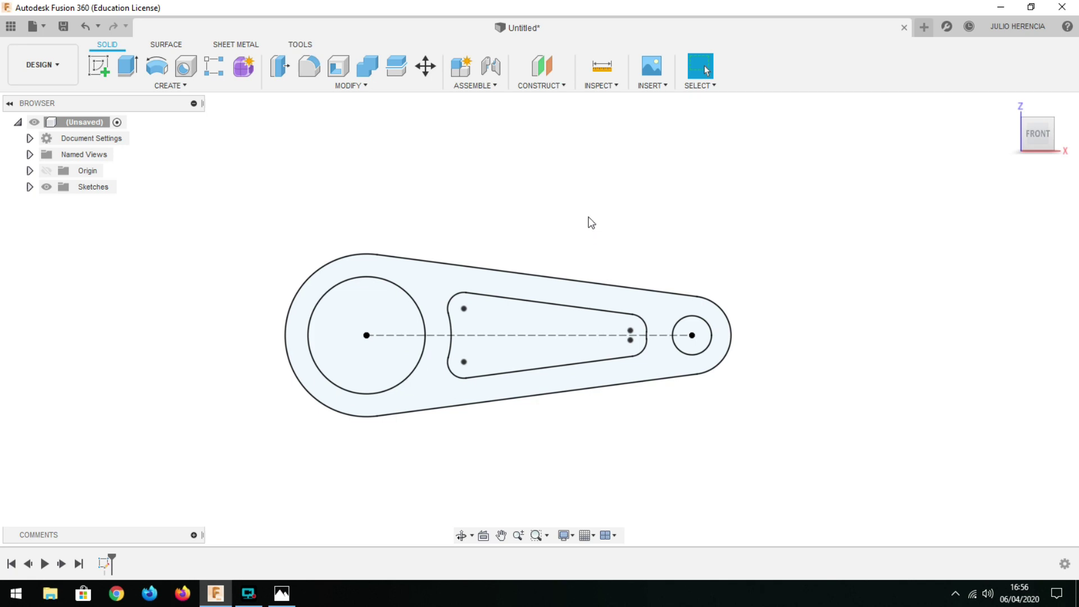
{"action": "mouse_move", "coordinate": [634, 236]}
{"action": "middle_mouse_down", "text": "shift"}
{"action": "mouse_move", "coordinate": [646, 265]}
{"action": "mouse_move", "coordinate": [638, 250]}
{"action": "mouse_move", "coordinate": [637, 259]}
{"action": "middle_mouse_up", "text": "shift"}
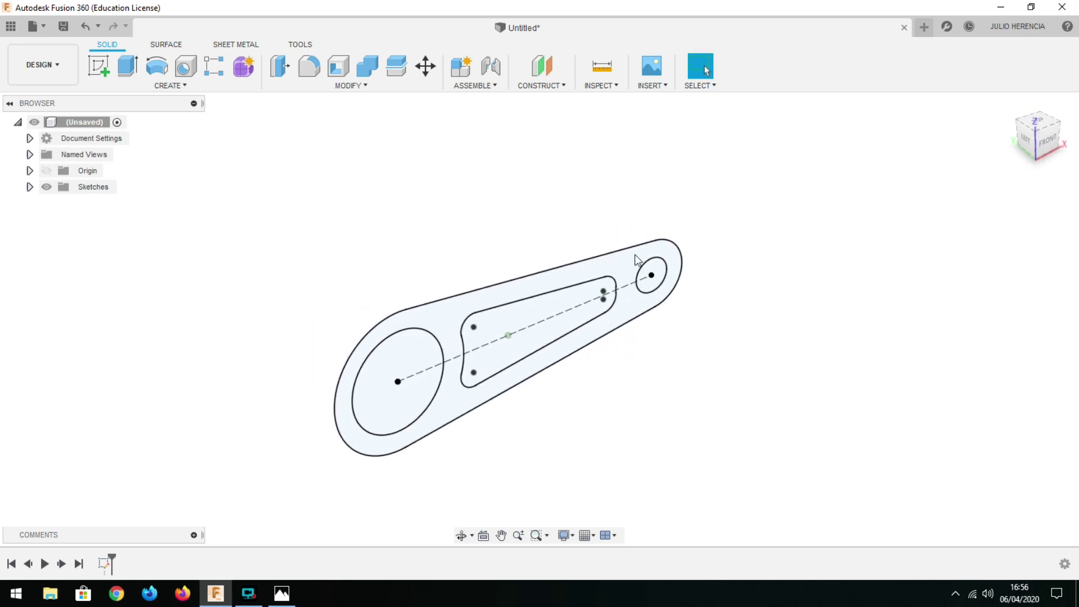
Step: Extrude the lever outline 60 mm symmetrically, measured as full thickness, as a new body
{"action": "left_click", "coordinate": [127, 71]}
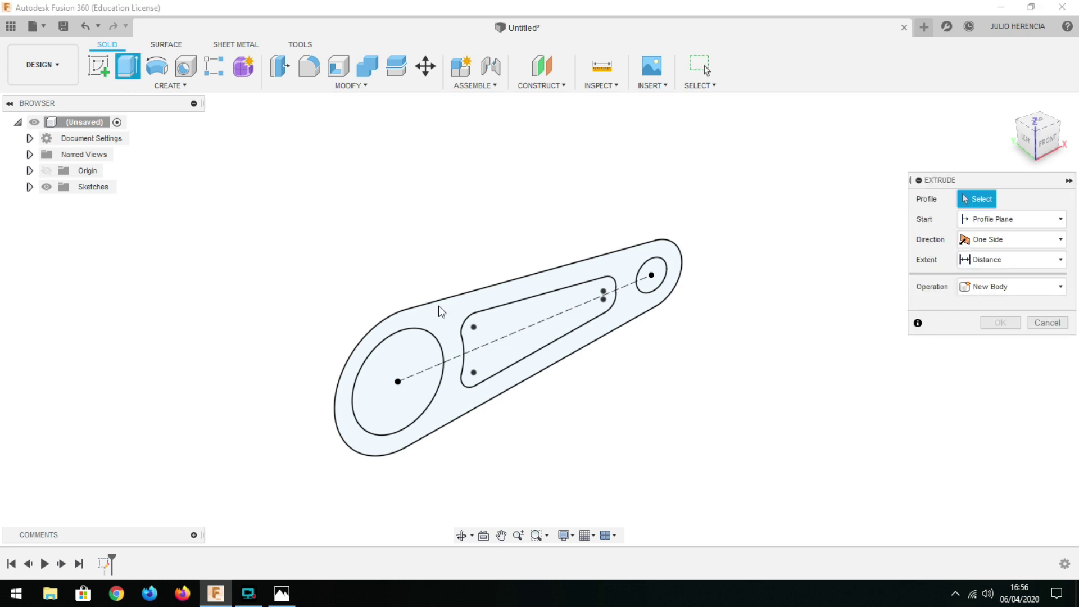
{"action": "left_click", "coordinate": [450, 323]}
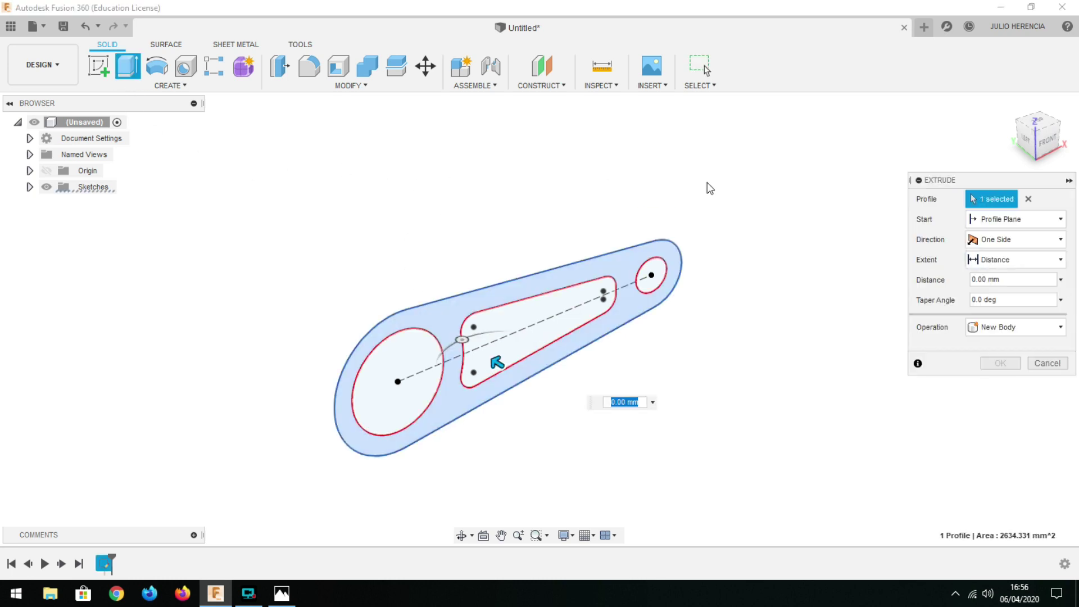
{"action": "left_click", "coordinate": [1005, 240]}
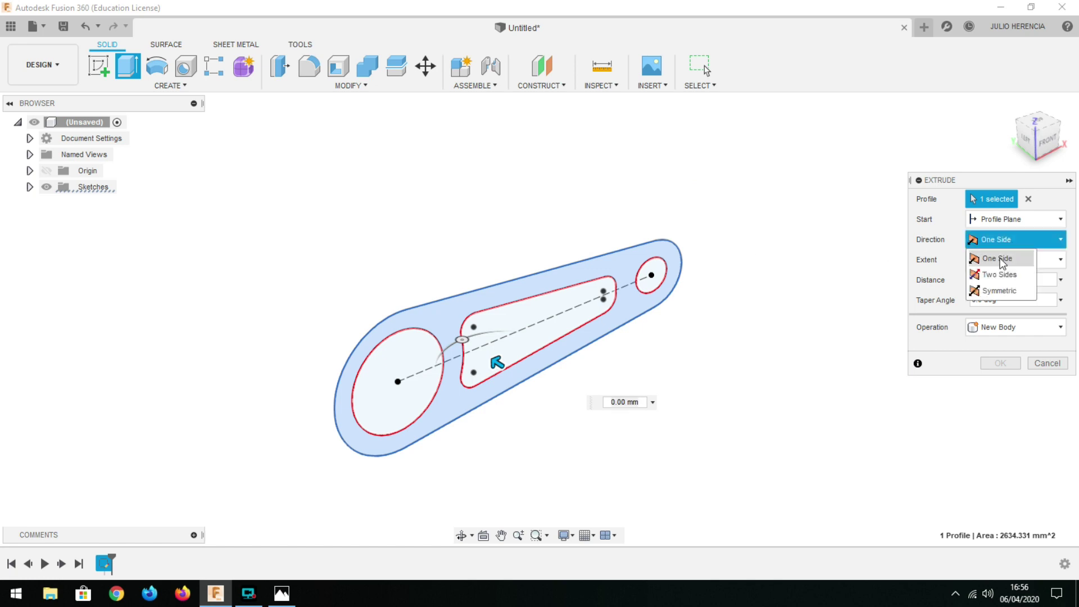
{"action": "left_click", "coordinate": [999, 290]}
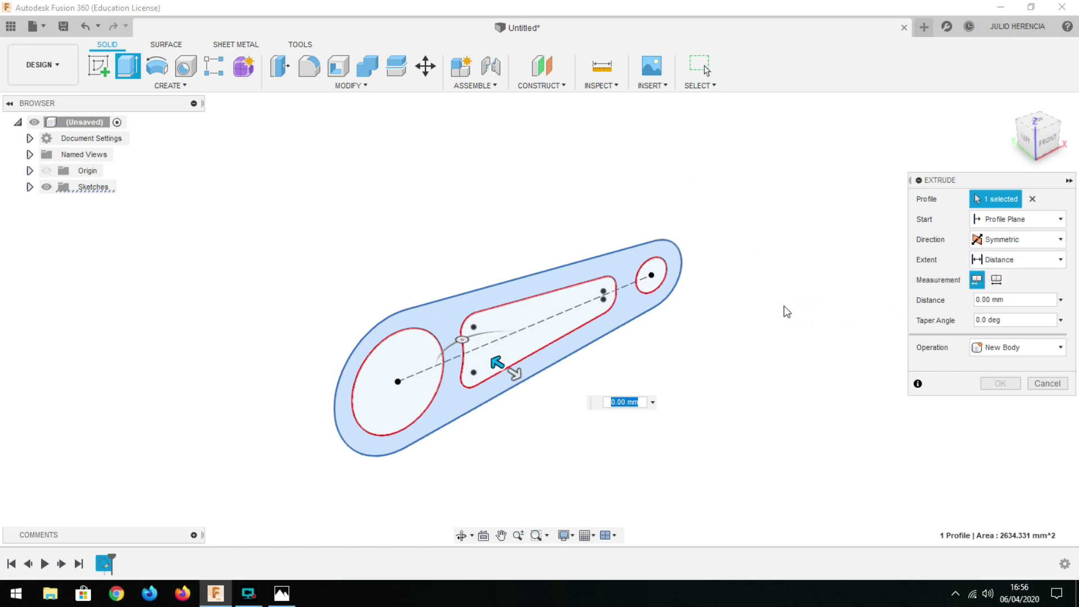
{"action": "left_click", "coordinate": [997, 283]}
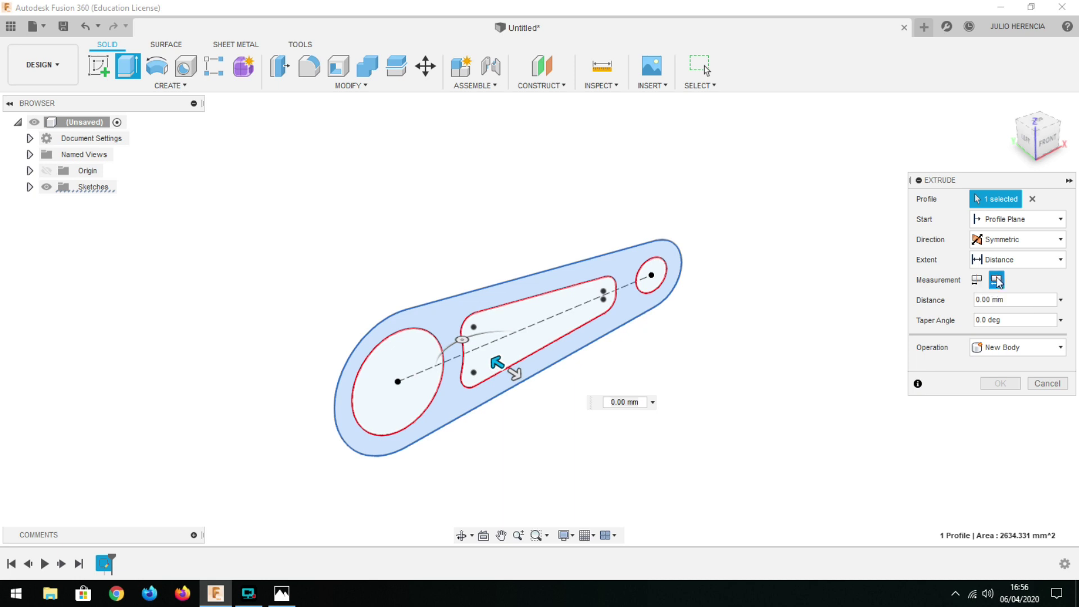
{"action": "left_click_drag", "start_coordinate": [1004, 298], "coordinate": [922, 300]}
{"action": "type", "text": "60"}
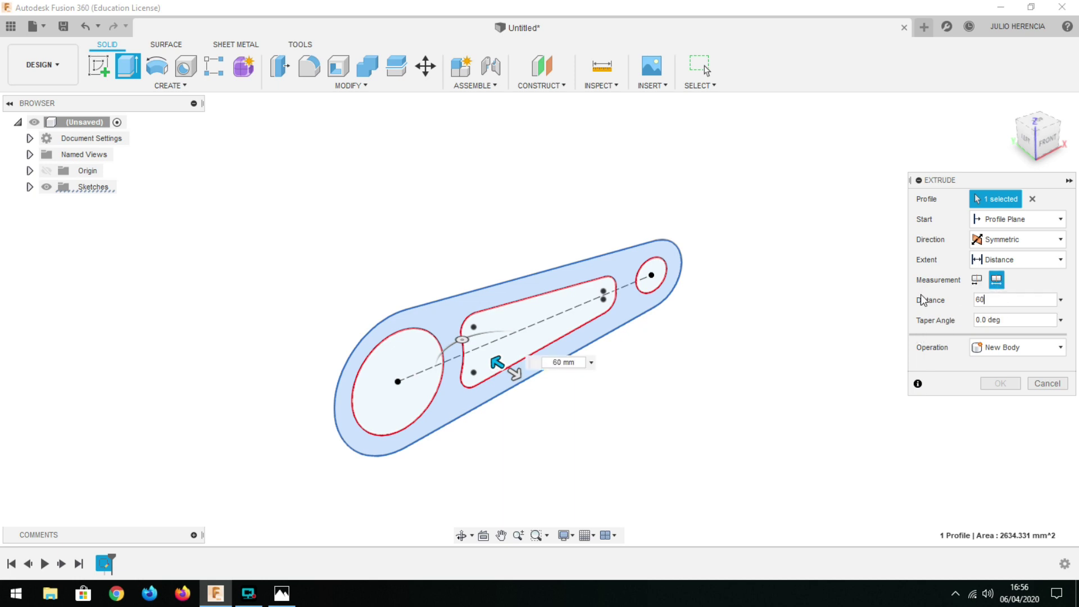
{"action": "left_click", "coordinate": [984, 385]}
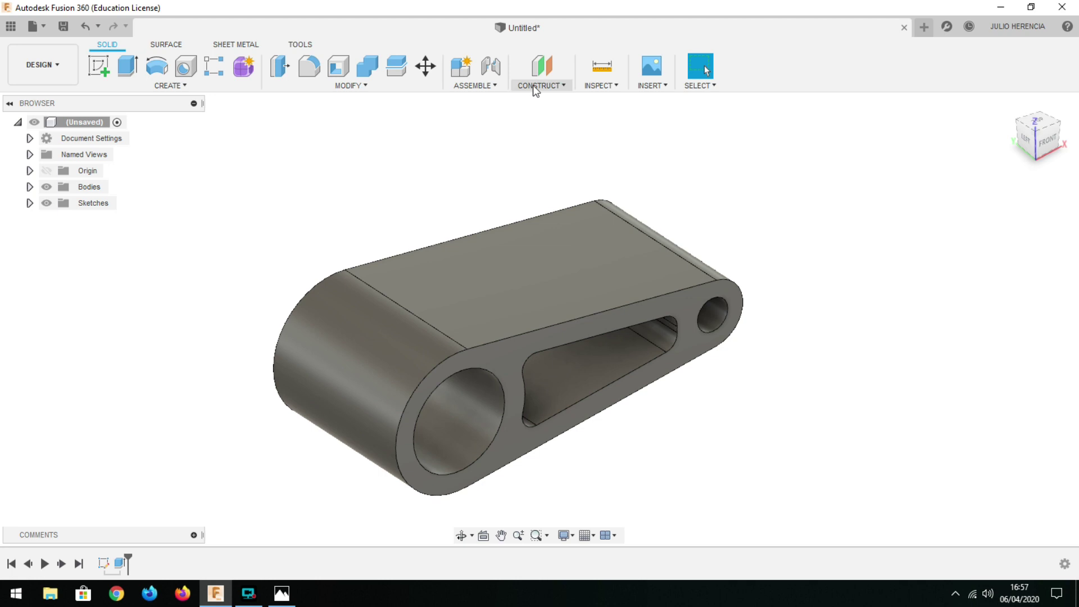
Step: Create Plane1 offset 35 mm above the XY plane and select it
{"action": "left_click", "coordinate": [542, 66]}
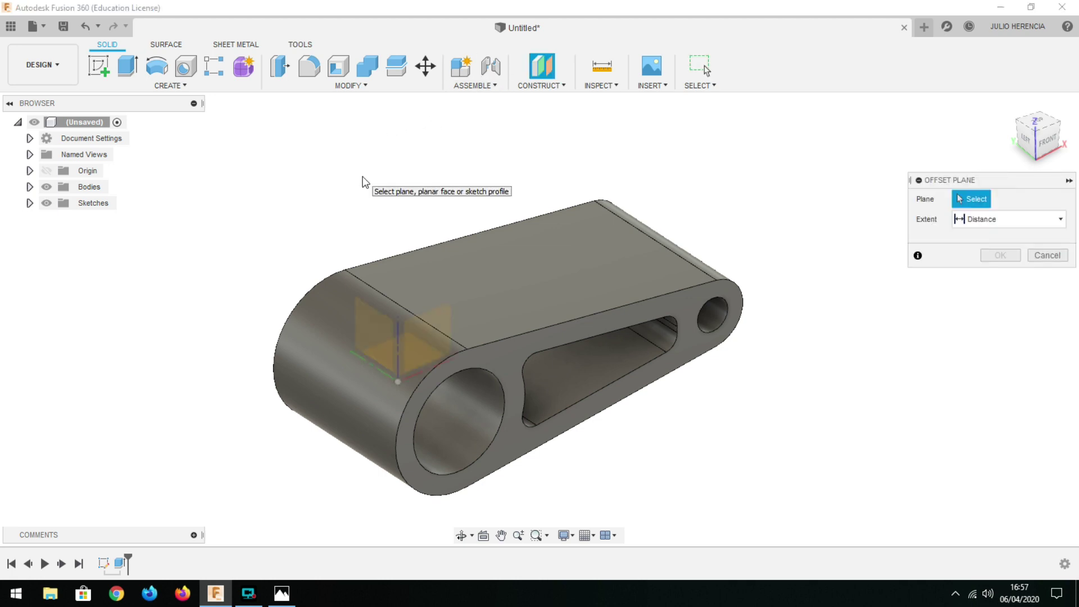
{"action": "left_click", "coordinate": [398, 345]}
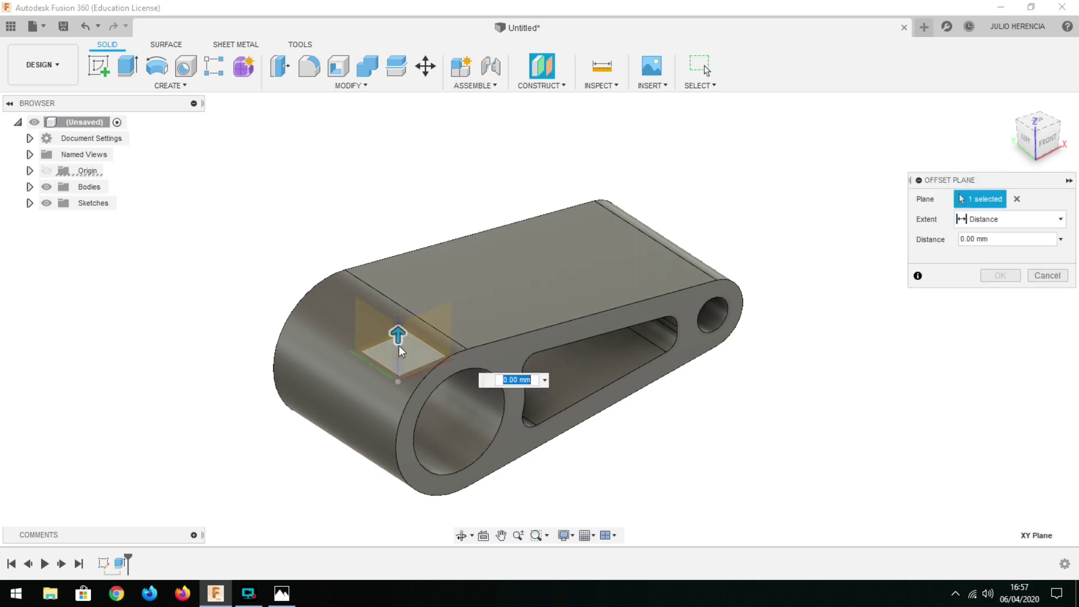
{"action": "left_click_drag", "start_coordinate": [397, 335], "coordinate": [409, 235]}
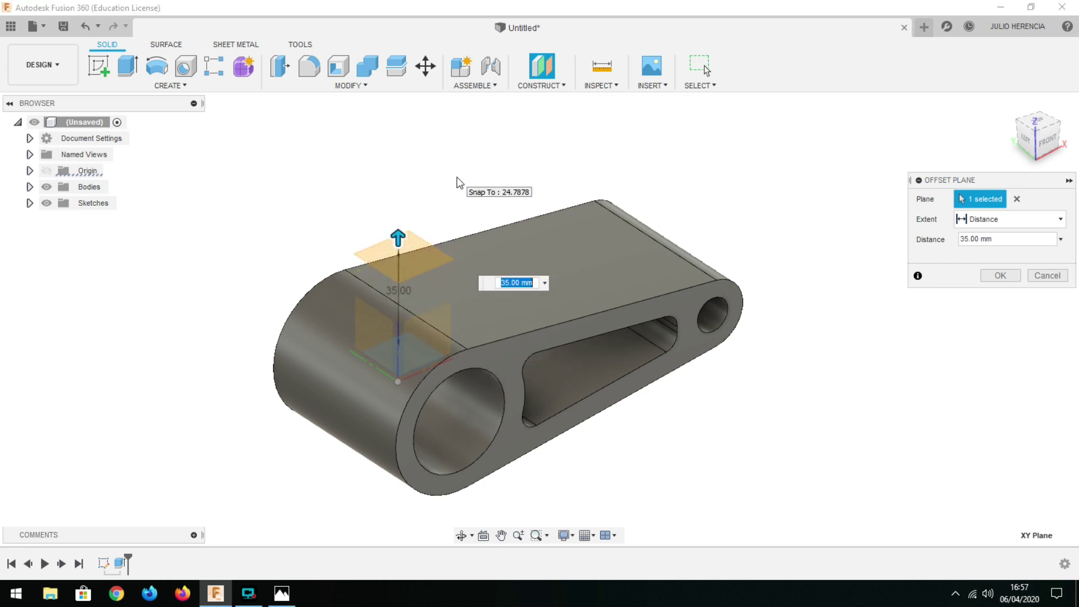
{"action": "key", "text": "Return"}
{"action": "left_click", "coordinate": [395, 243]}
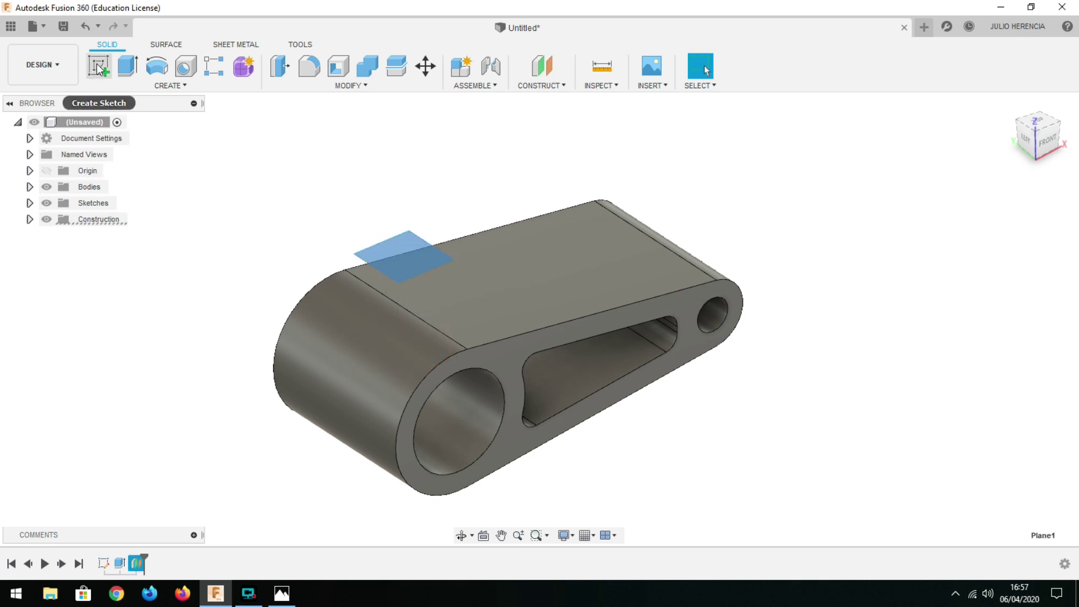
Step: On Plane1, sketch a construction line from the origin along the X axis
{"action": "left_click", "coordinate": [98, 67]}
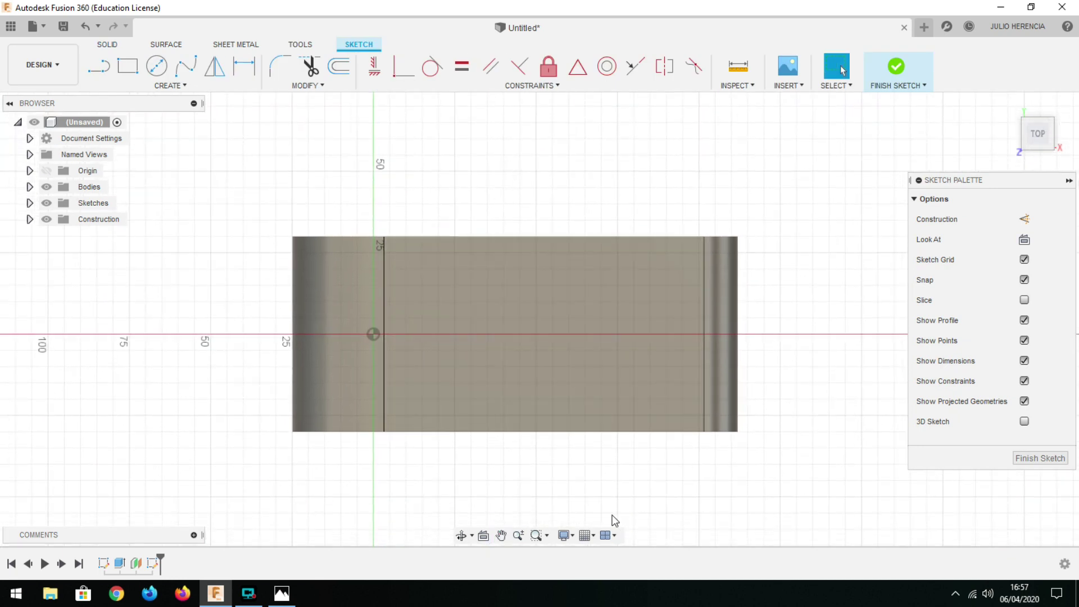
{"action": "left_click", "coordinate": [1023, 219]}
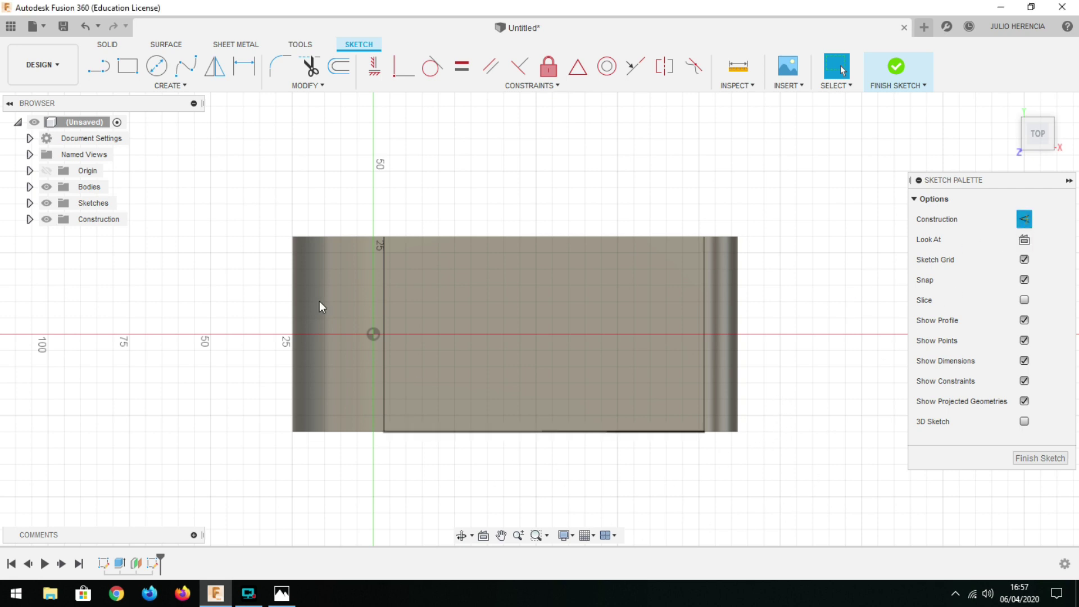
{"action": "left_click", "coordinate": [99, 66]}
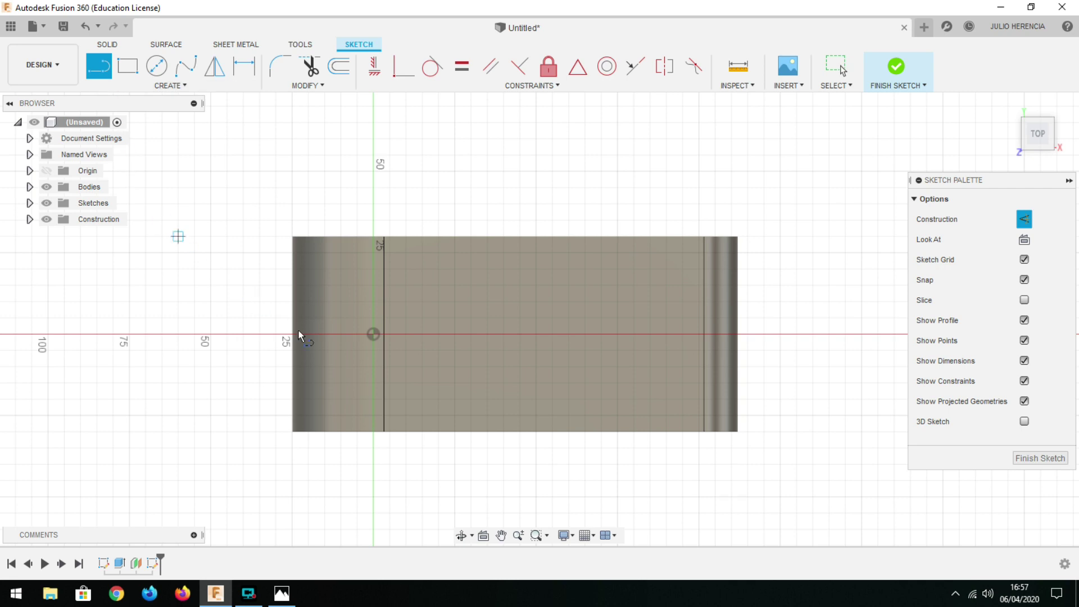
{"action": "left_click", "coordinate": [373, 334]}
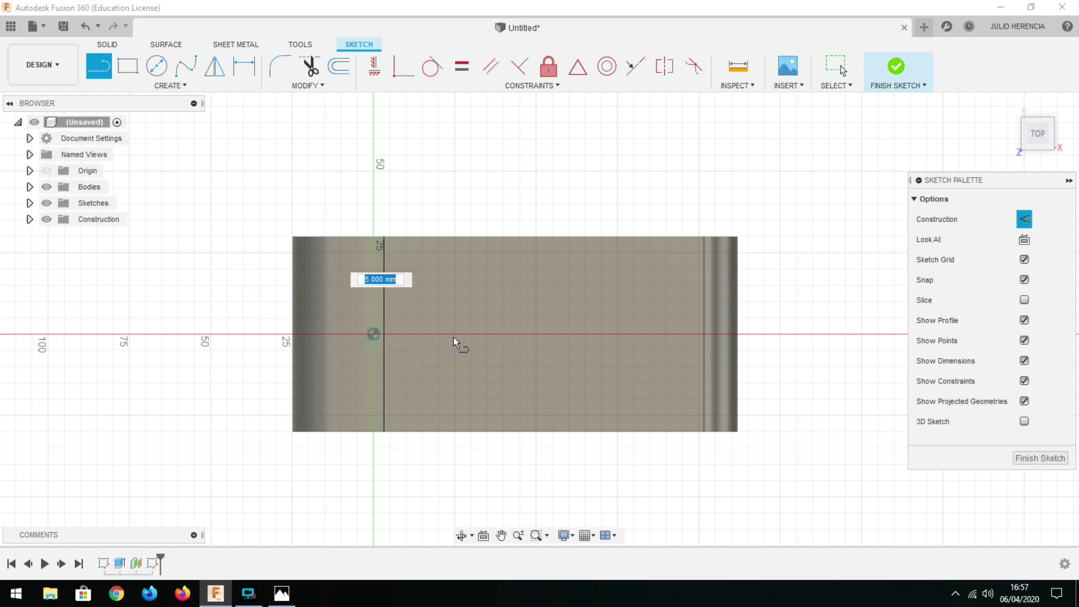
{"action": "left_click", "coordinate": [633, 334]}
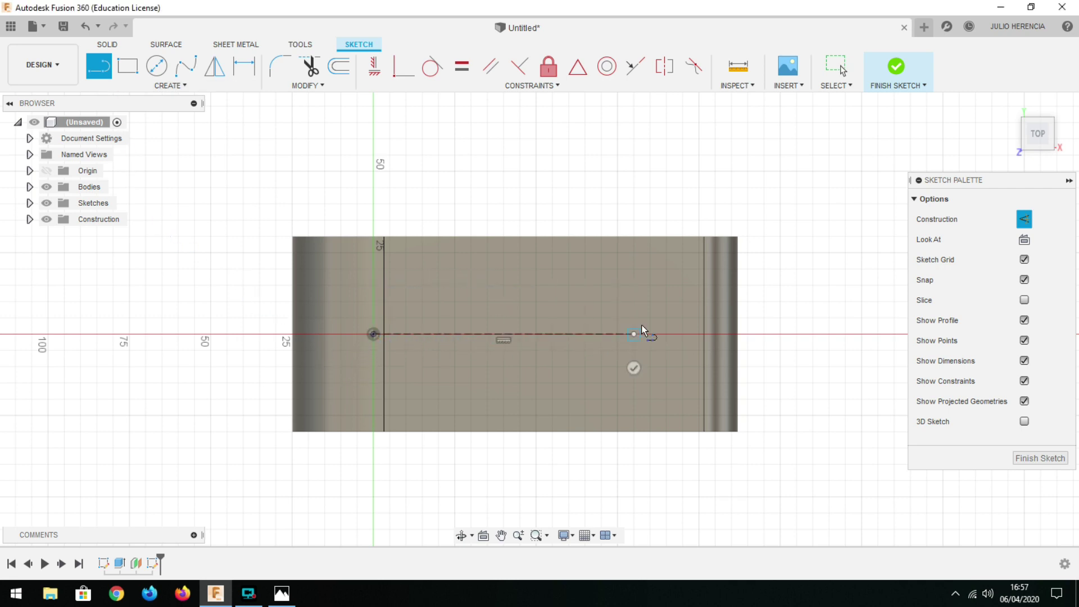
{"action": "key", "text": "Escape"}
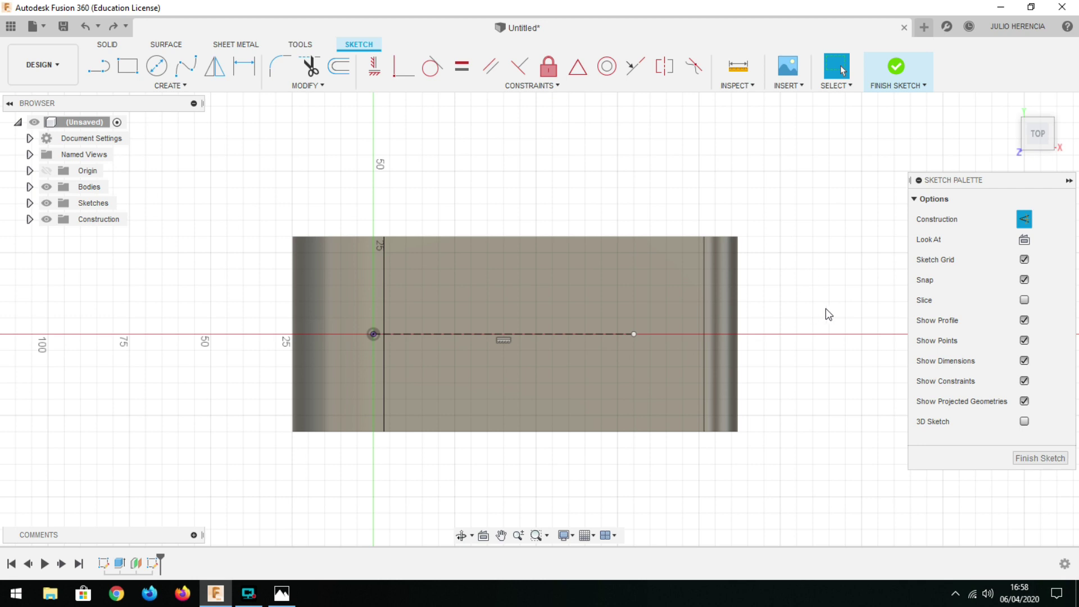
{"action": "left_click", "coordinate": [1024, 220]}
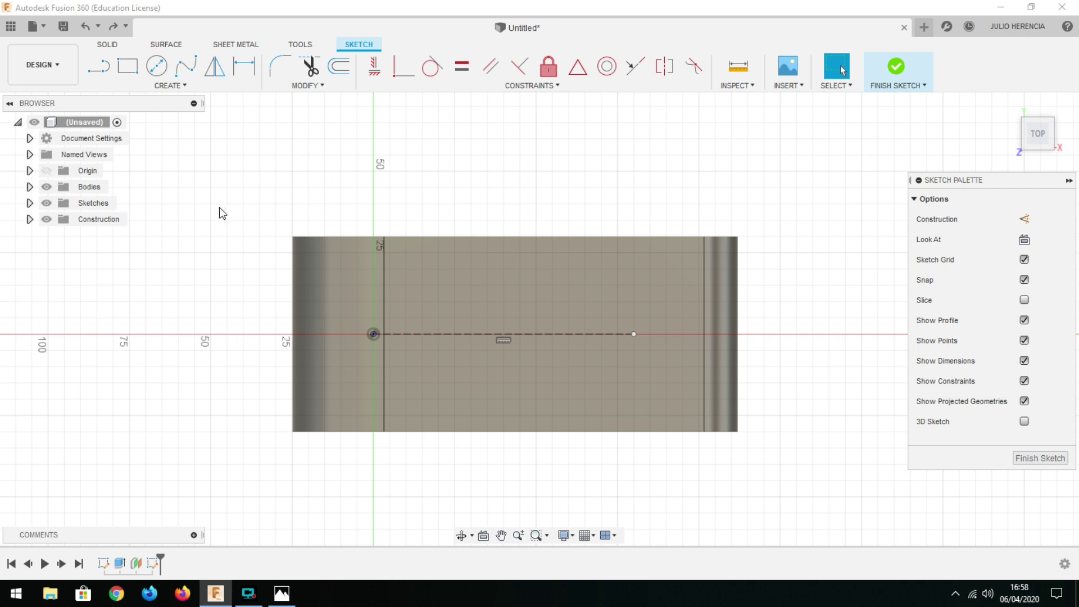
{"action": "left_click", "coordinate": [174, 84]}
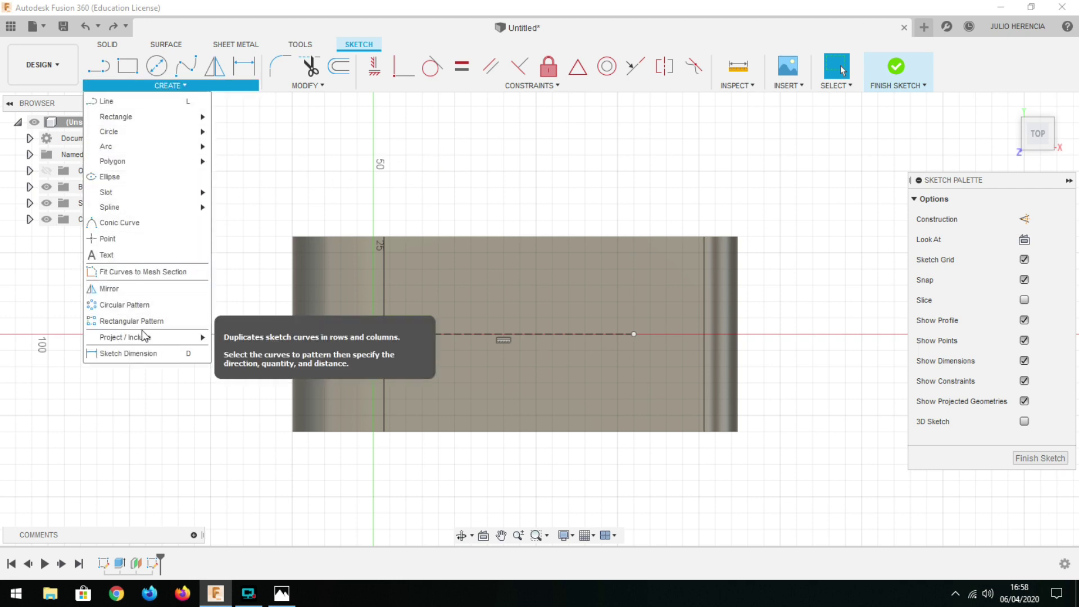
Step: Project the body's left and right top edges into the Plane1 sketch
{"action": "left_click", "coordinate": [228, 339]}
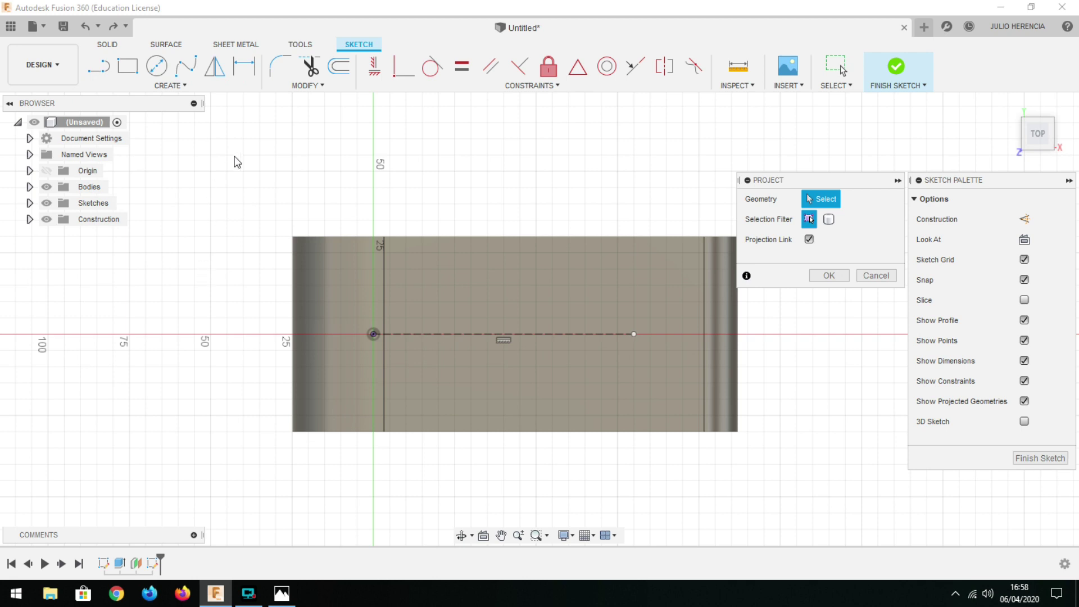
{"action": "left_click", "coordinate": [330, 237]}
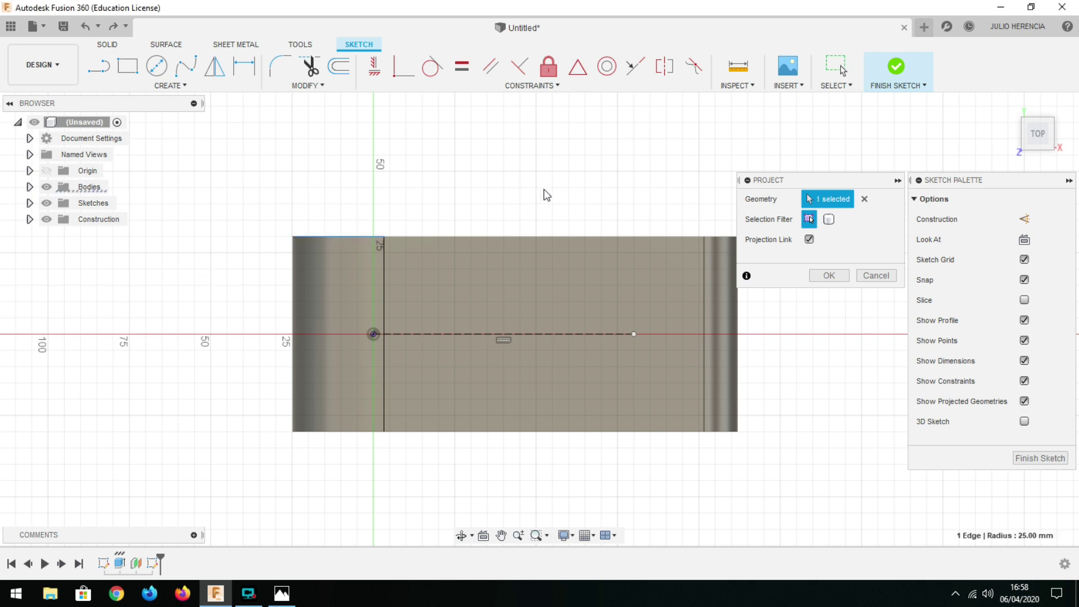
{"action": "left_click", "coordinate": [723, 238]}
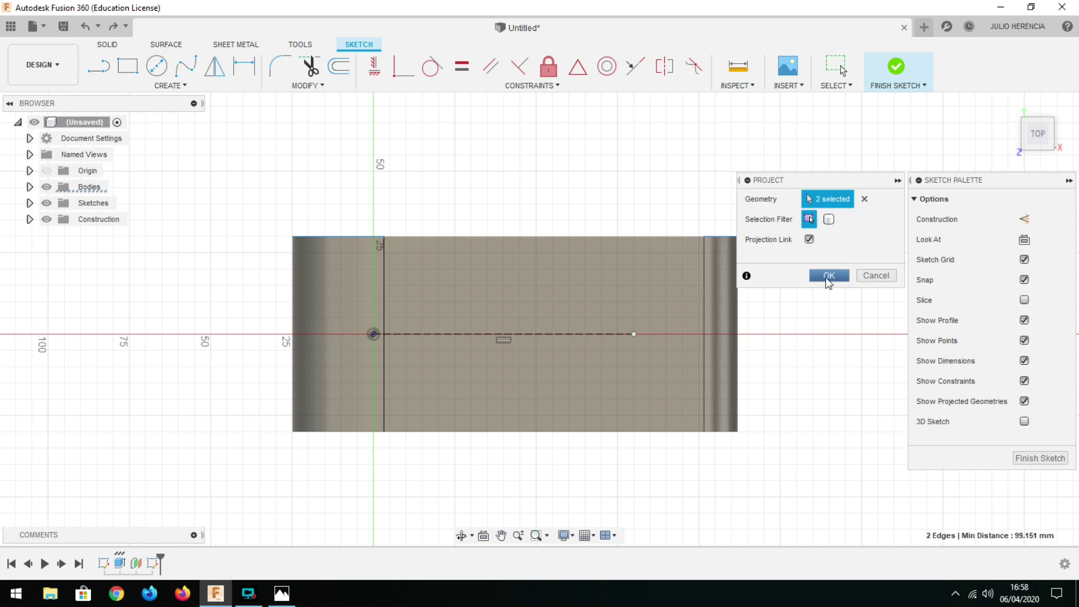
{"action": "left_click", "coordinate": [829, 275]}
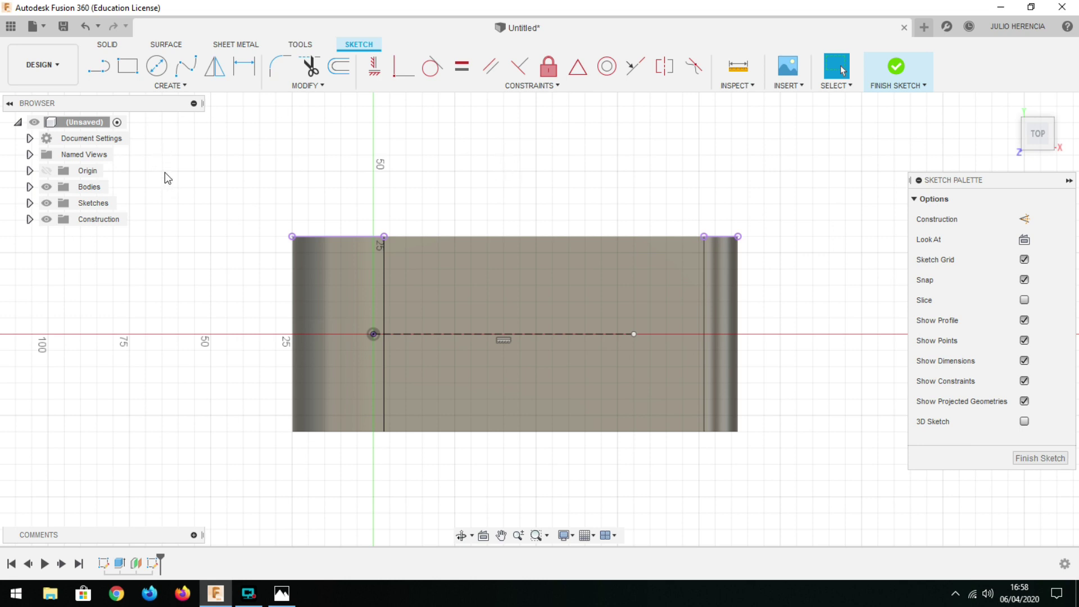
Step: Draw the left stem and upper branch outline back down to the centre axis
{"action": "left_click", "coordinate": [100, 70]}
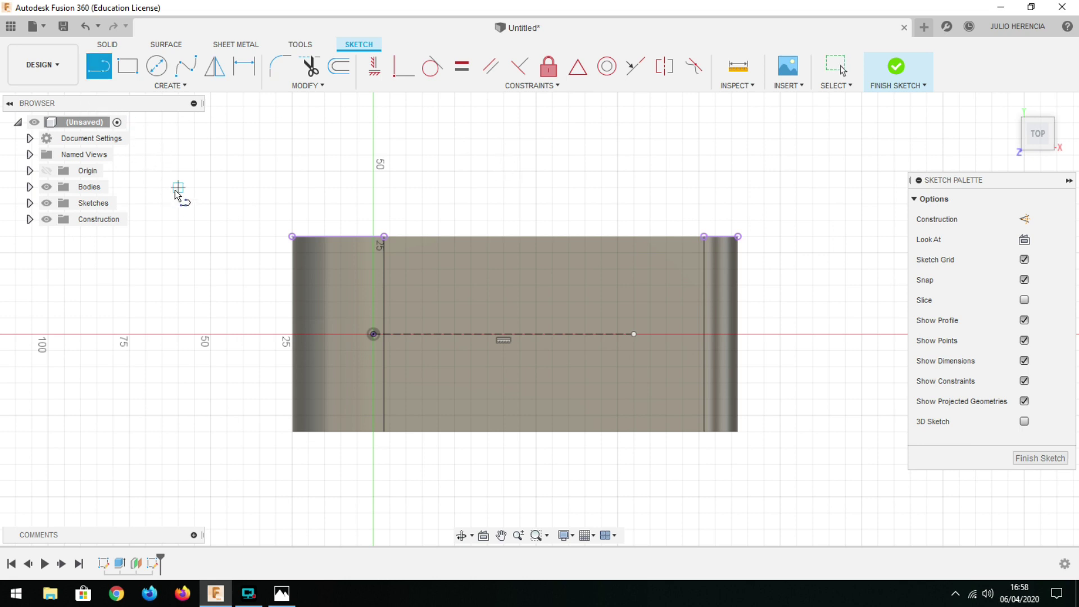
{"action": "left_click", "coordinate": [268, 355]}
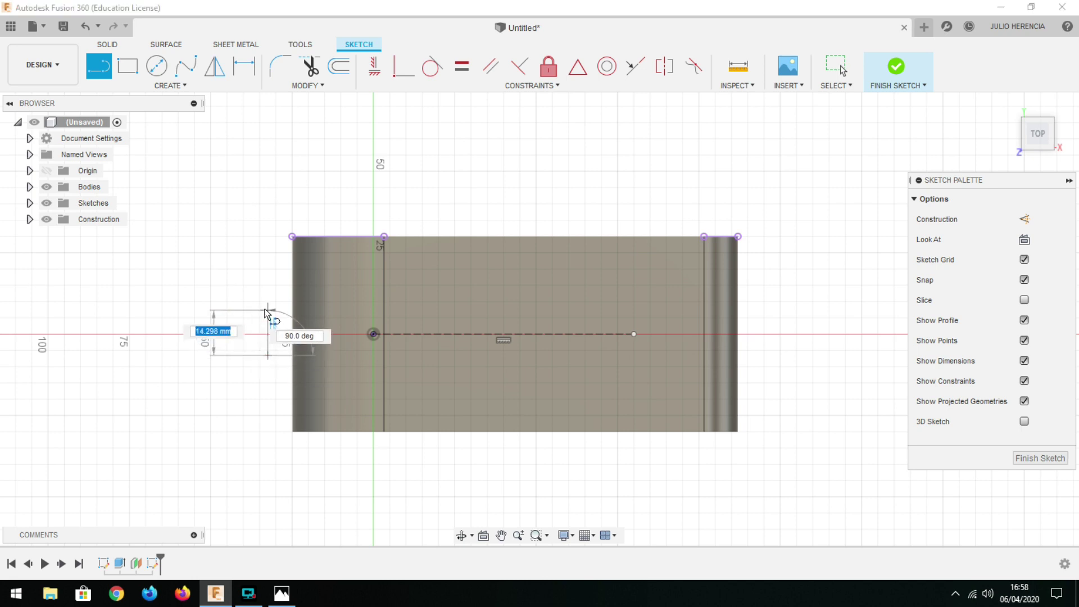
{"action": "left_click", "coordinate": [453, 307]}
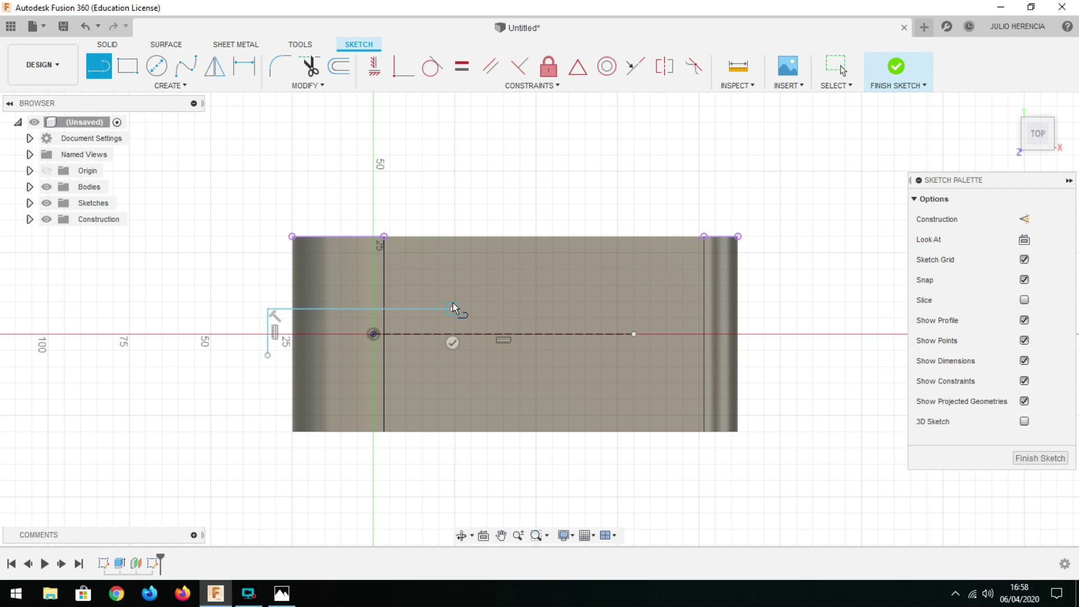
{"action": "left_click", "coordinate": [536, 238]}
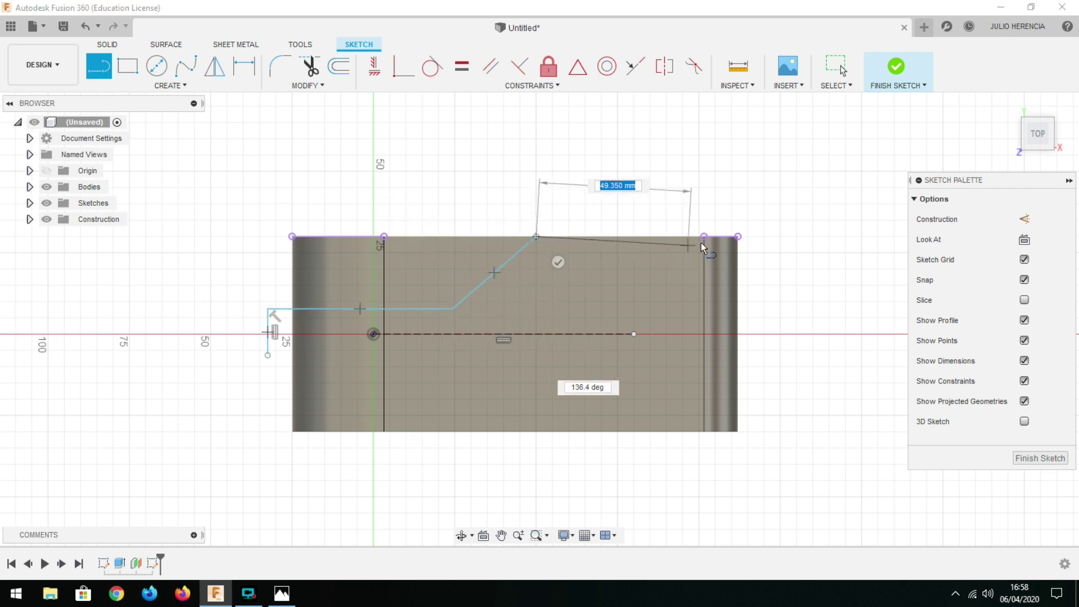
{"action": "left_click", "coordinate": [738, 237]}
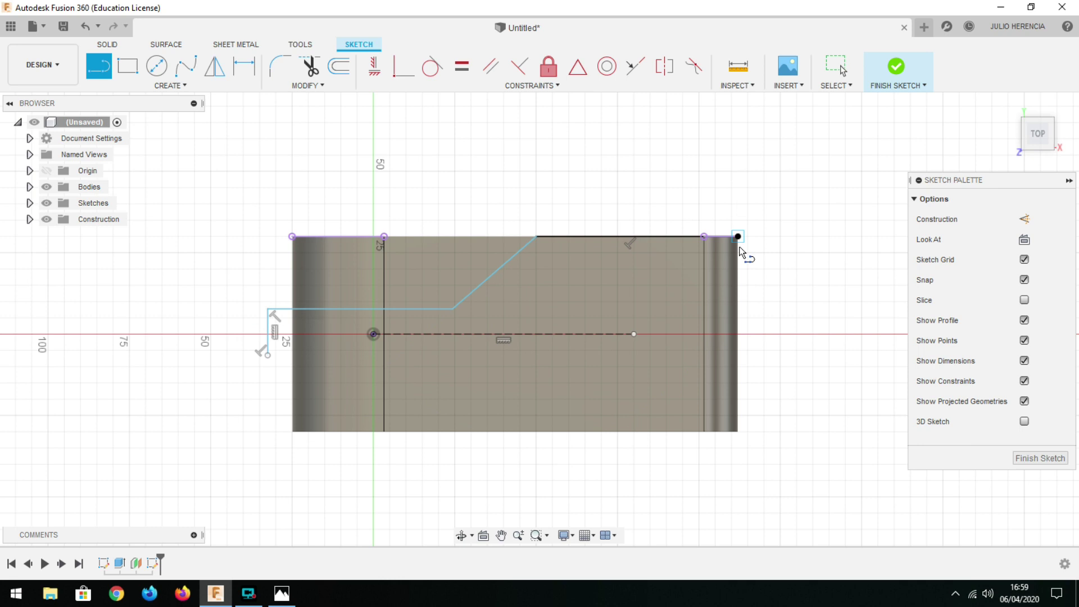
{"action": "left_click", "coordinate": [736, 274]}
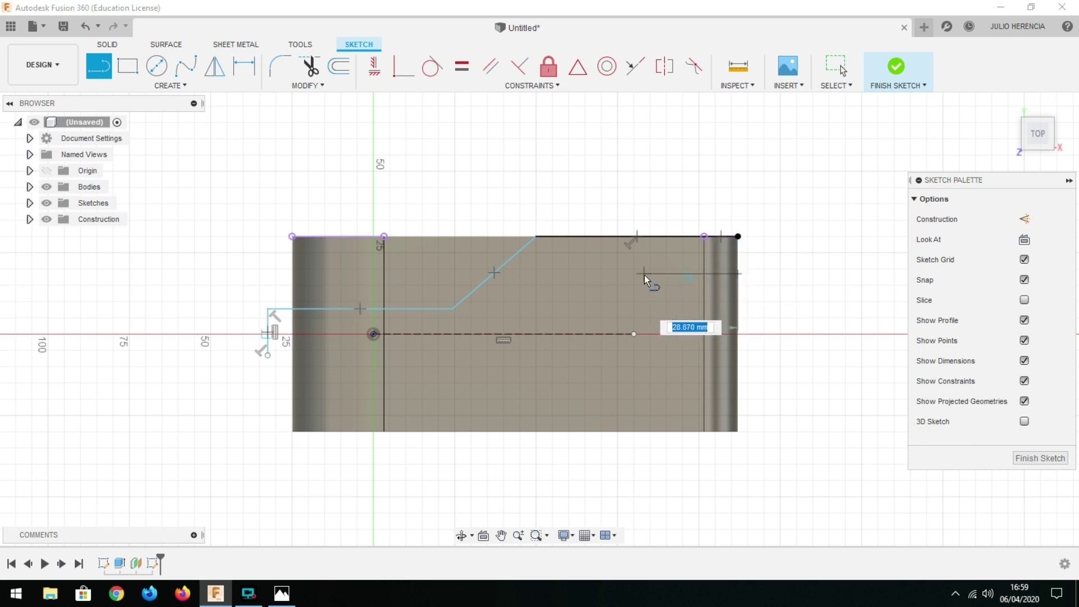
{"action": "left_click", "coordinate": [571, 273]}
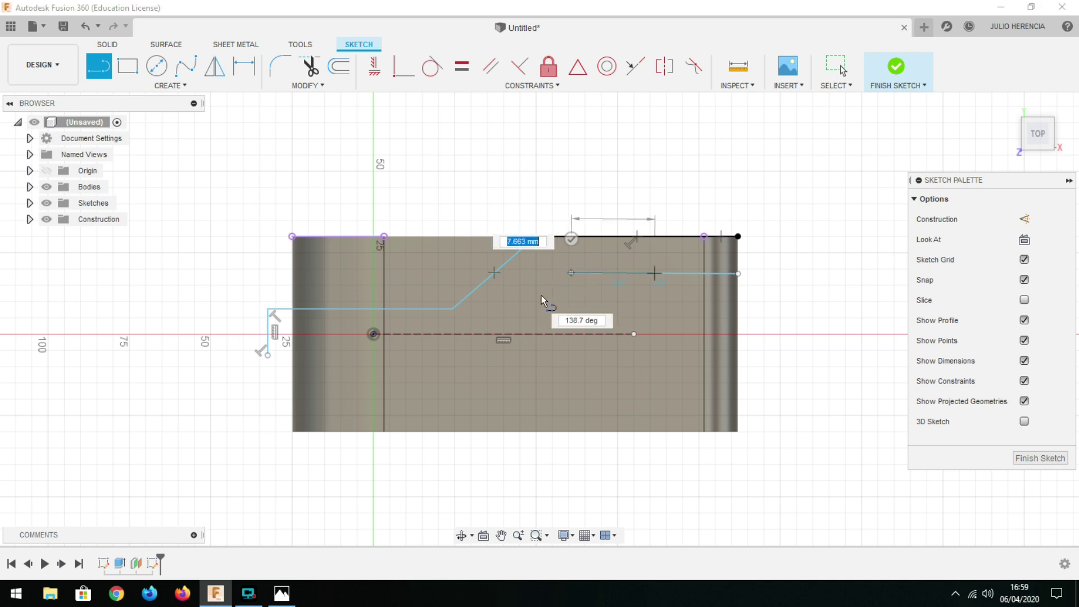
{"action": "left_click", "coordinate": [497, 334]}
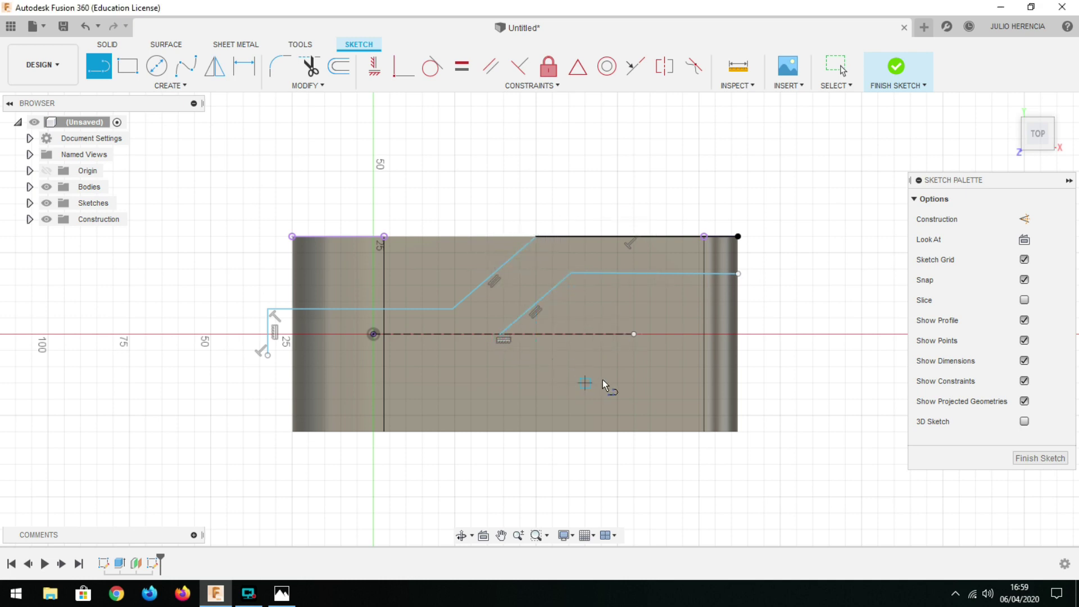
Step: Draw the lower branch, close the outline at its start, and add the upper end line
{"action": "left_click", "coordinate": [501, 333]}
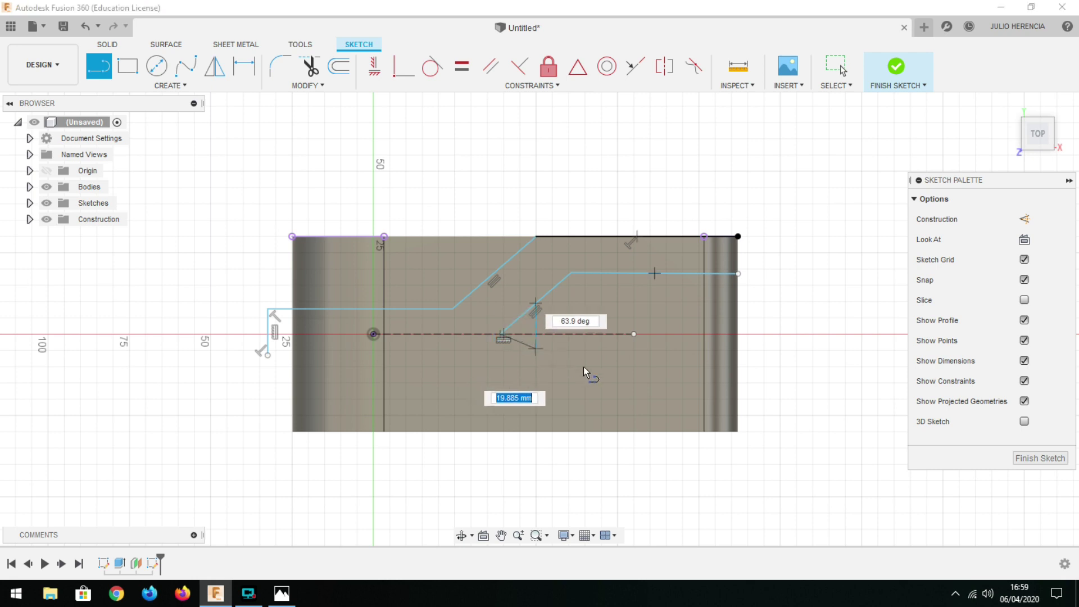
{"action": "left_click", "coordinate": [601, 394]}
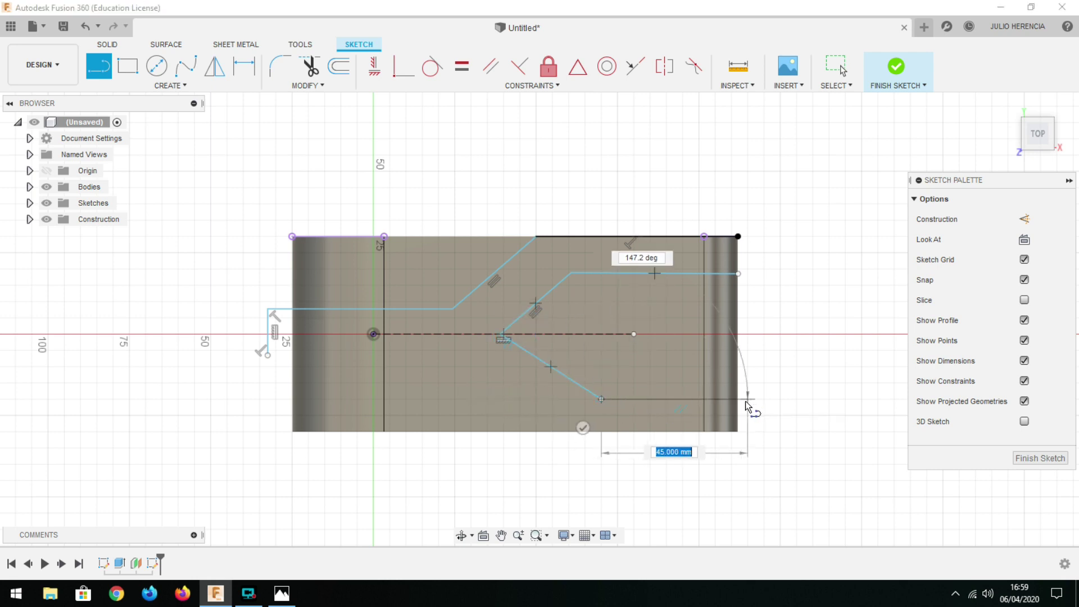
{"action": "left_click", "coordinate": [747, 402]}
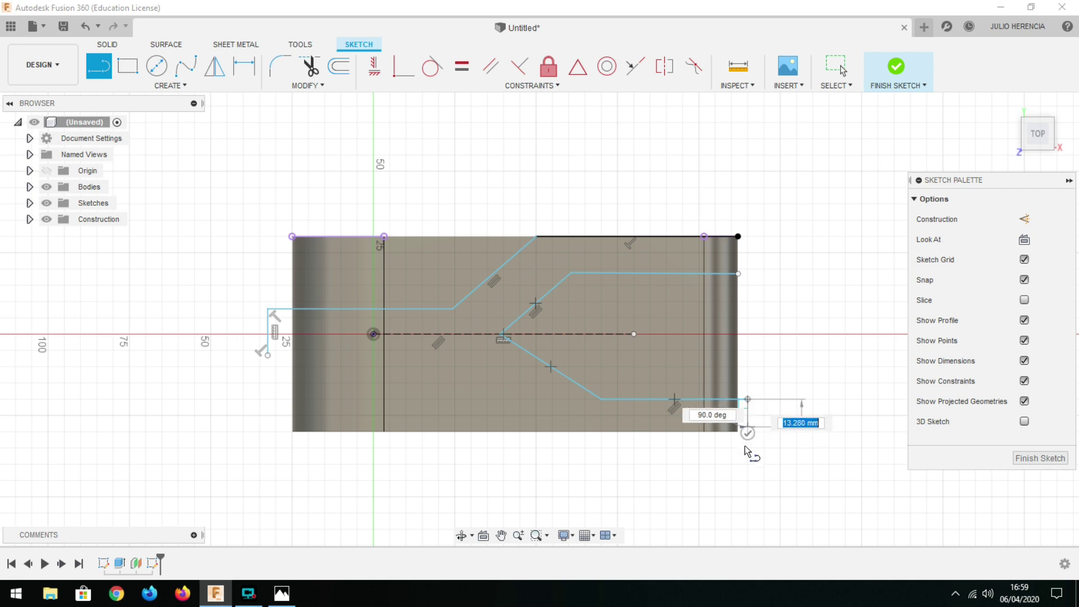
{"action": "left_click", "coordinate": [748, 448]}
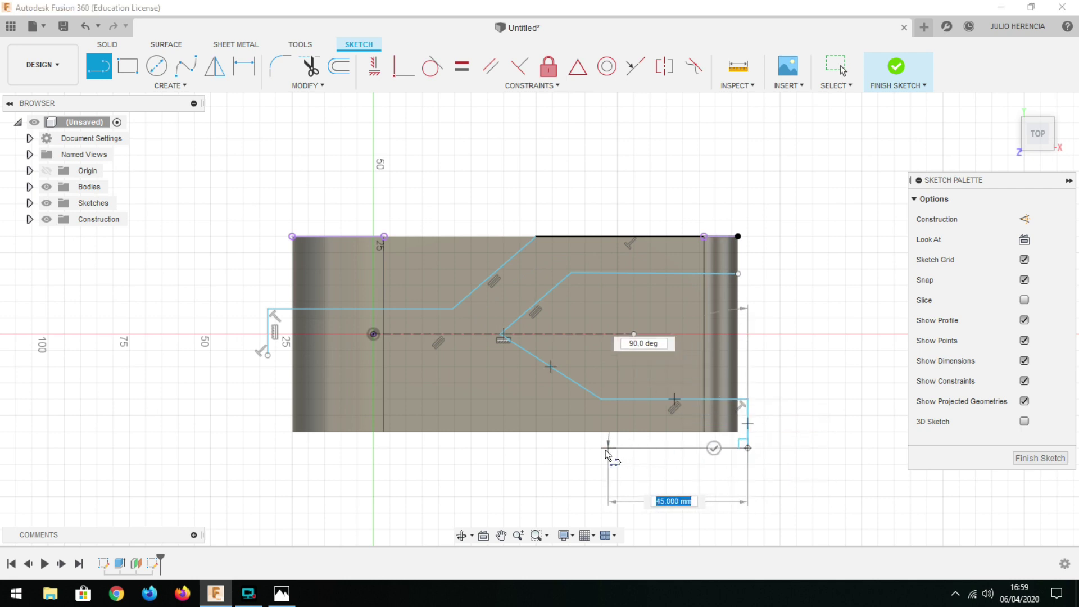
{"action": "left_click", "coordinate": [585, 448]}
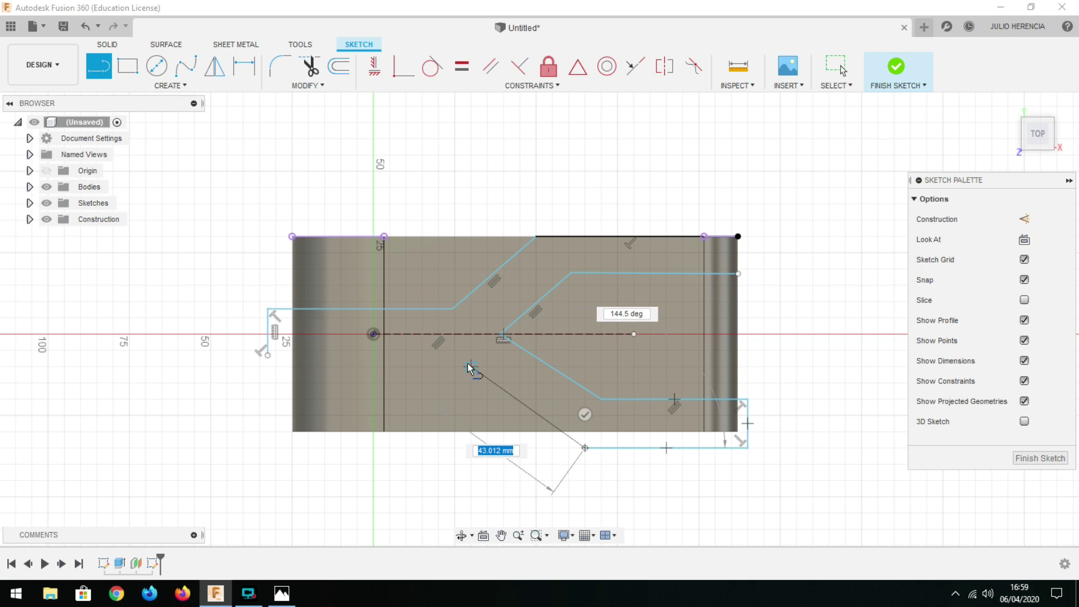
{"action": "left_click", "coordinate": [455, 351]}
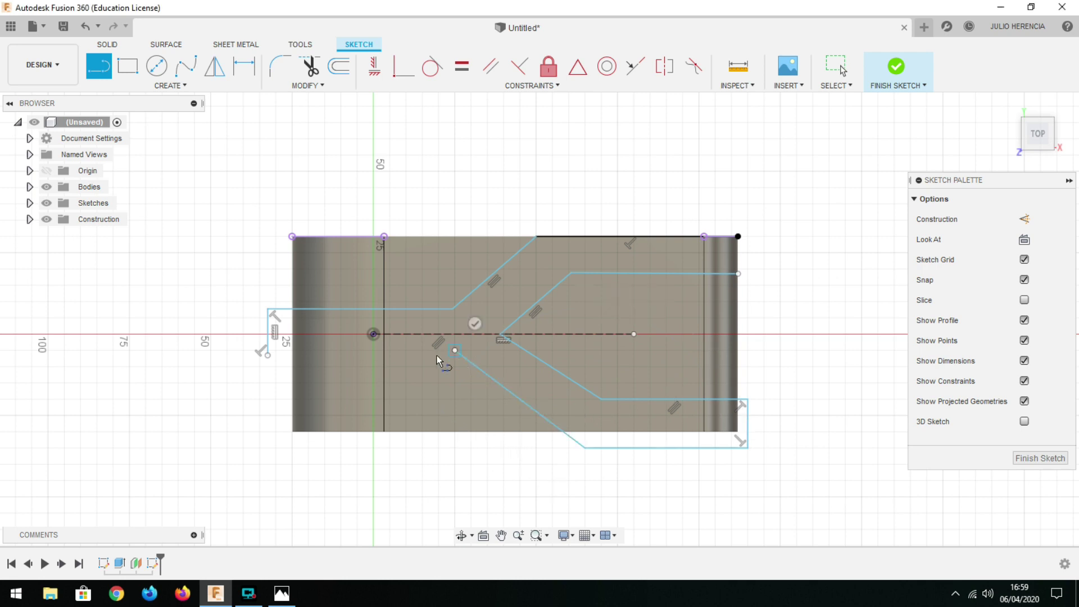
{"action": "left_click", "coordinate": [269, 354]}
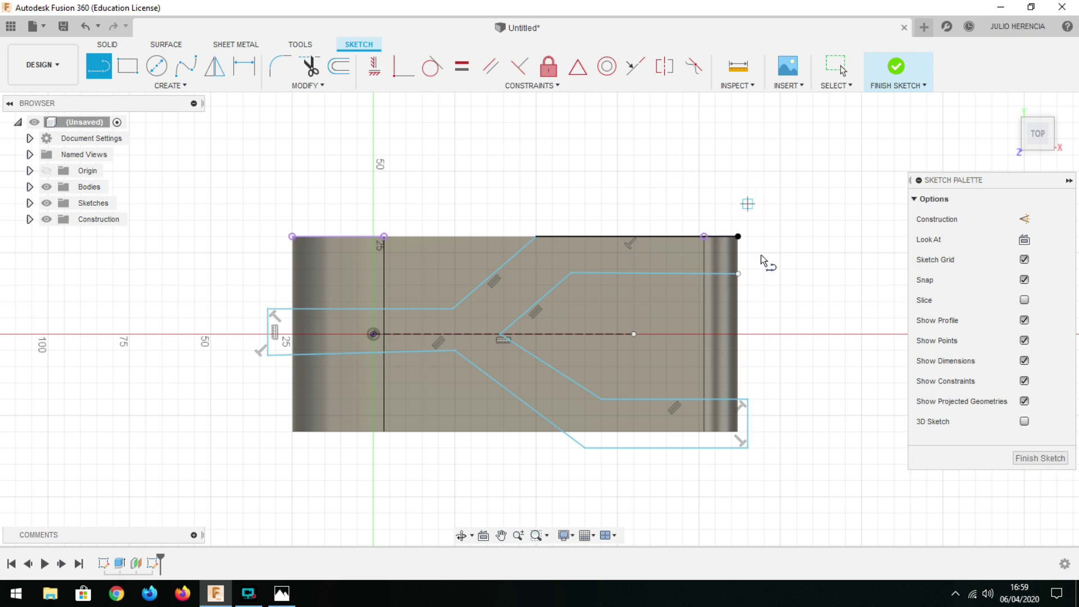
{"action": "left_click", "coordinate": [738, 274]}
{"action": "left_click", "coordinate": [738, 236]}
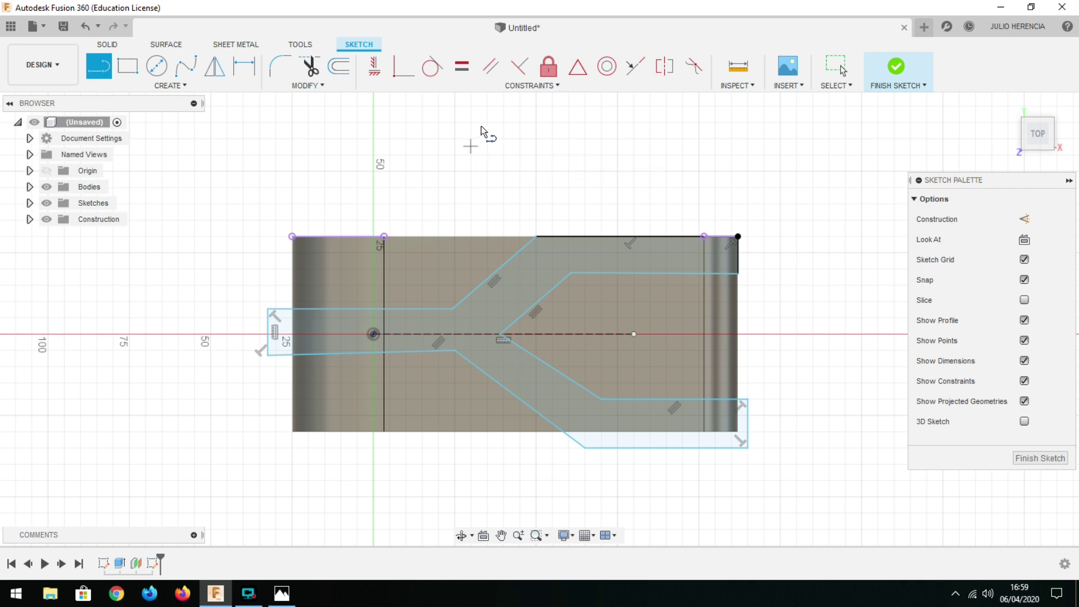
Step: Make the right end lines vertical and the paired horizontal and diagonal branch lines equal
{"action": "left_click", "coordinate": [462, 66]}
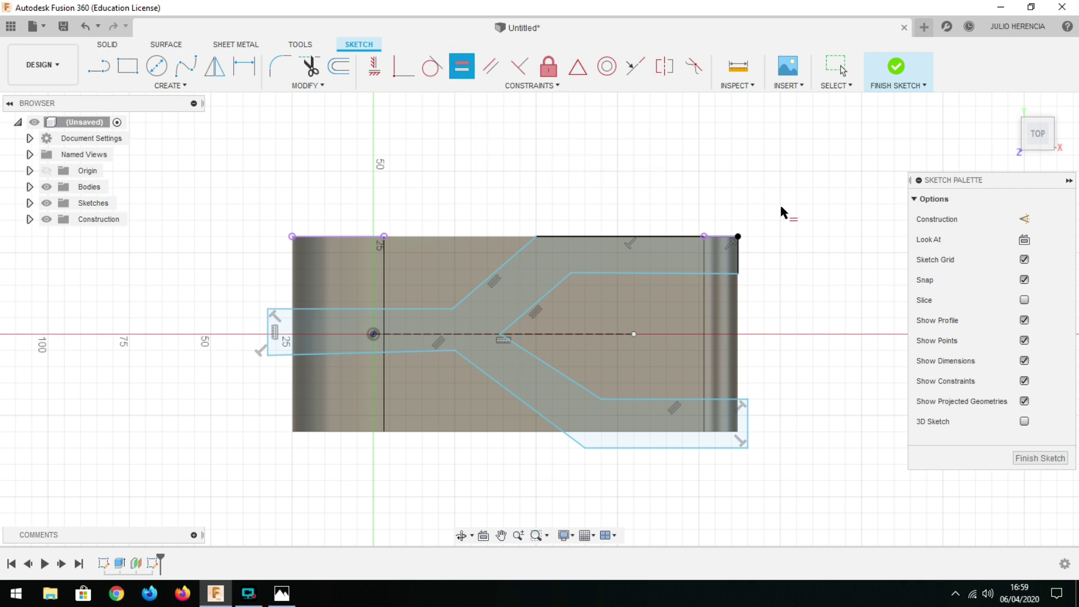
{"action": "left_click", "coordinate": [738, 260]}
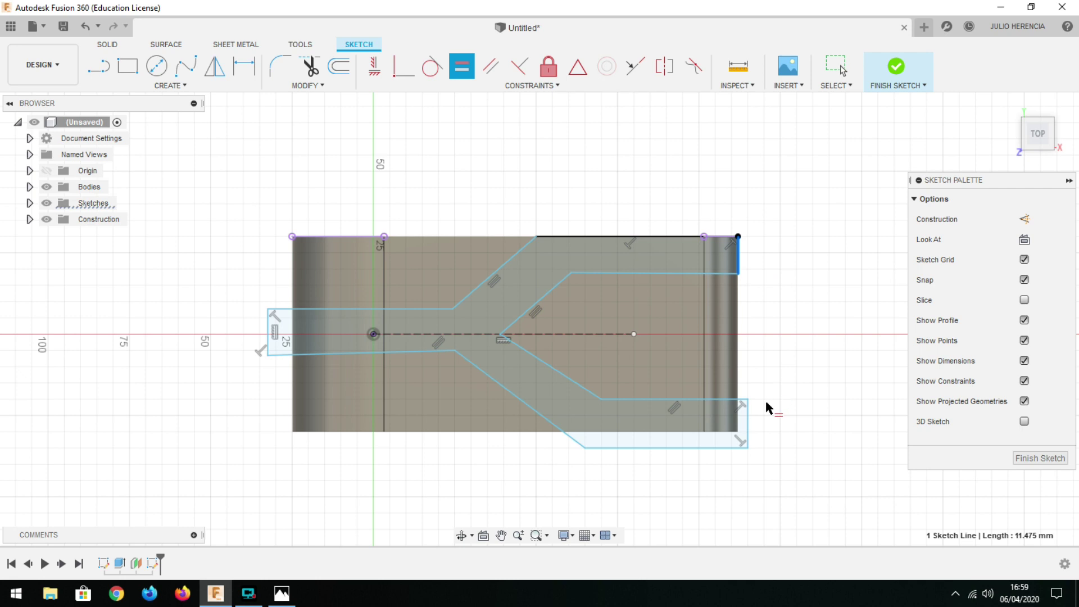
{"action": "left_click", "coordinate": [750, 425]}
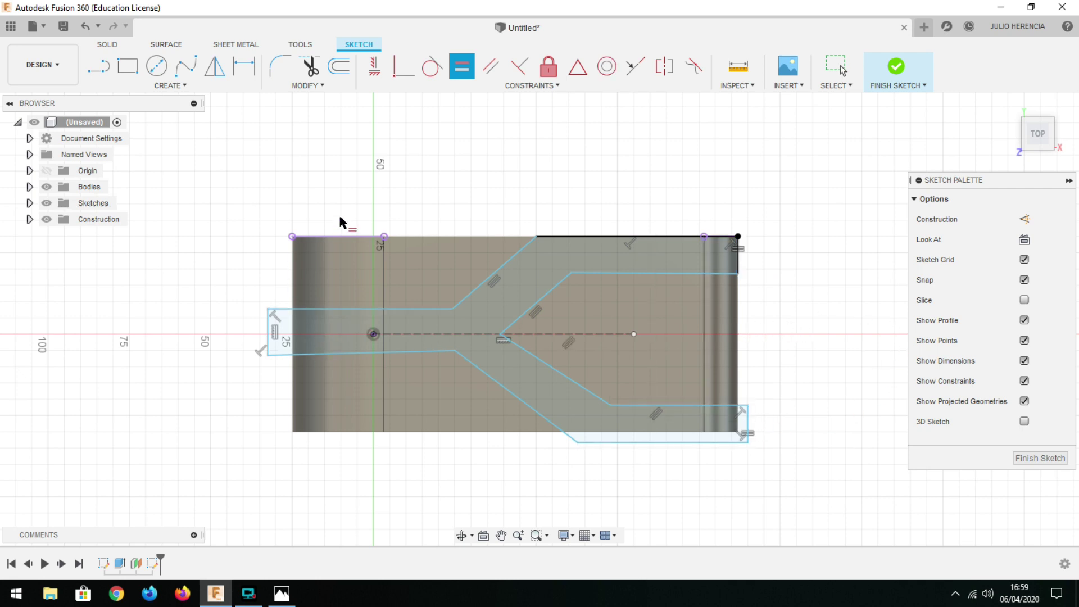
{"action": "left_click", "coordinate": [635, 273]}
{"action": "left_click", "coordinate": [629, 405]}
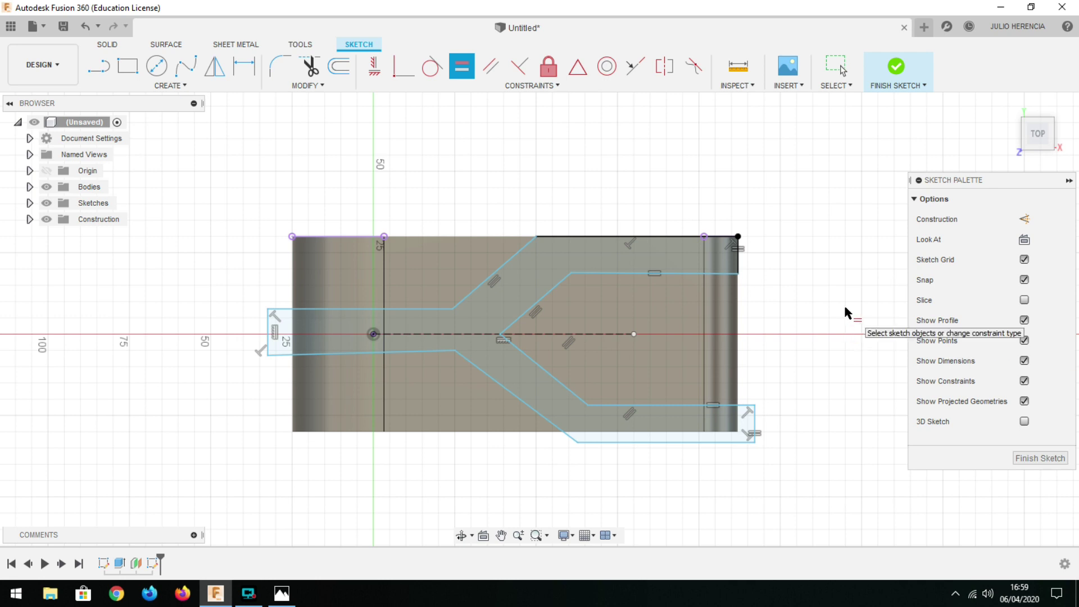
{"action": "left_click", "coordinate": [481, 288]}
{"action": "left_click", "coordinate": [488, 376]}
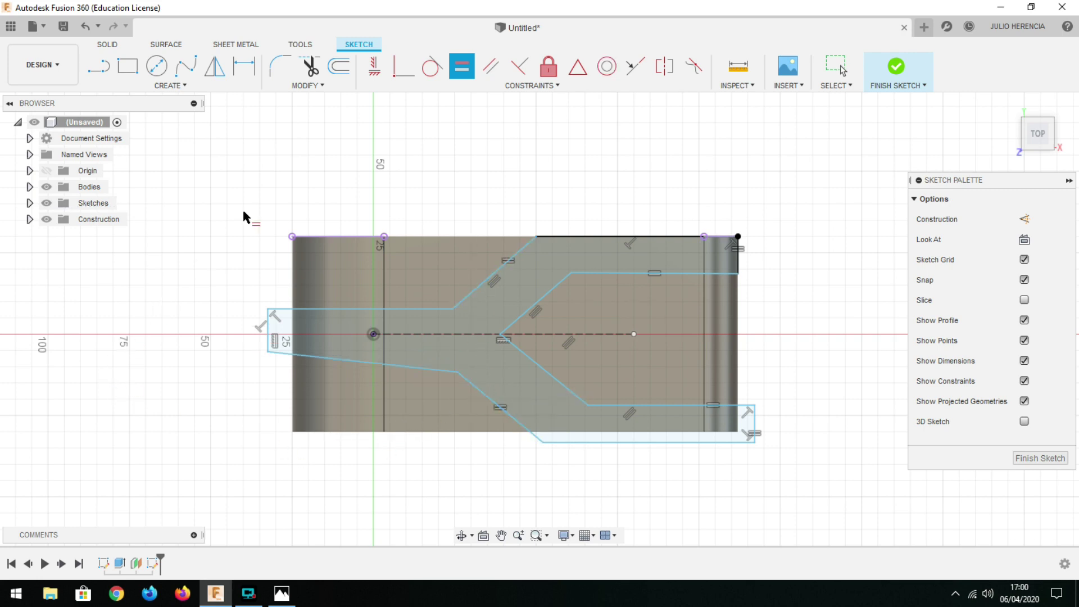
Step: Make the lower-left stem edge horizontal and the two left stem lines equal
{"action": "left_click", "coordinate": [374, 65]}
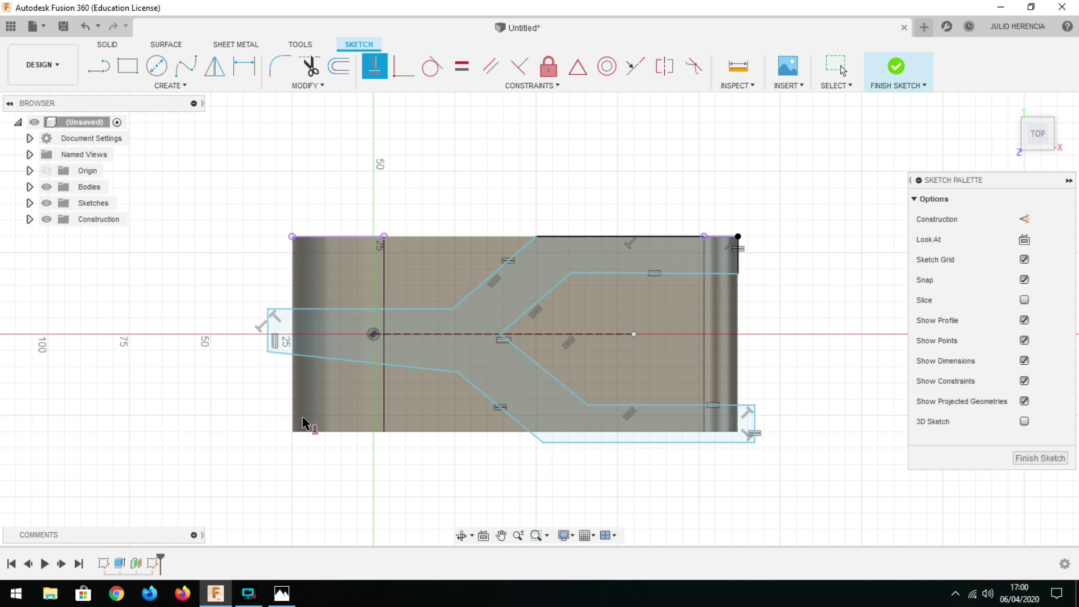
{"action": "left_click", "coordinate": [340, 362]}
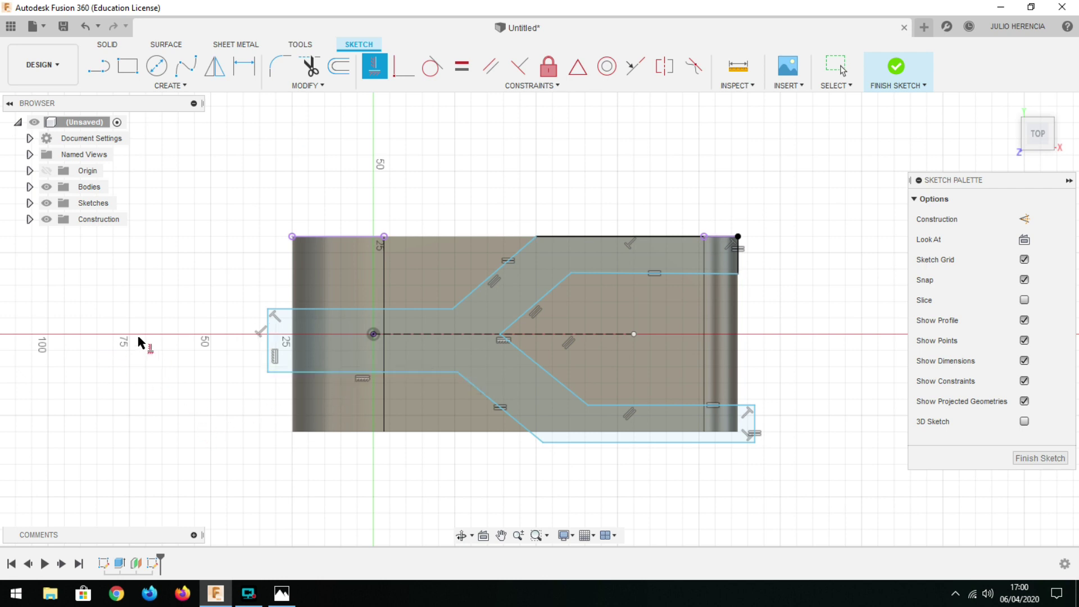
{"action": "left_click", "coordinate": [462, 66]}
{"action": "left_click", "coordinate": [317, 309]}
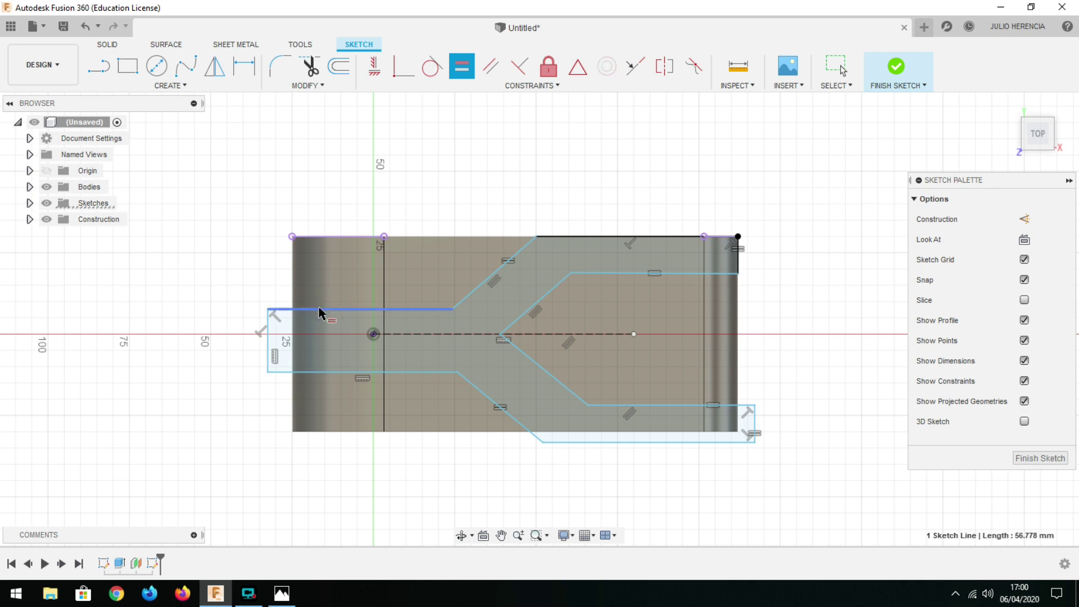
{"action": "left_click", "coordinate": [322, 373]}
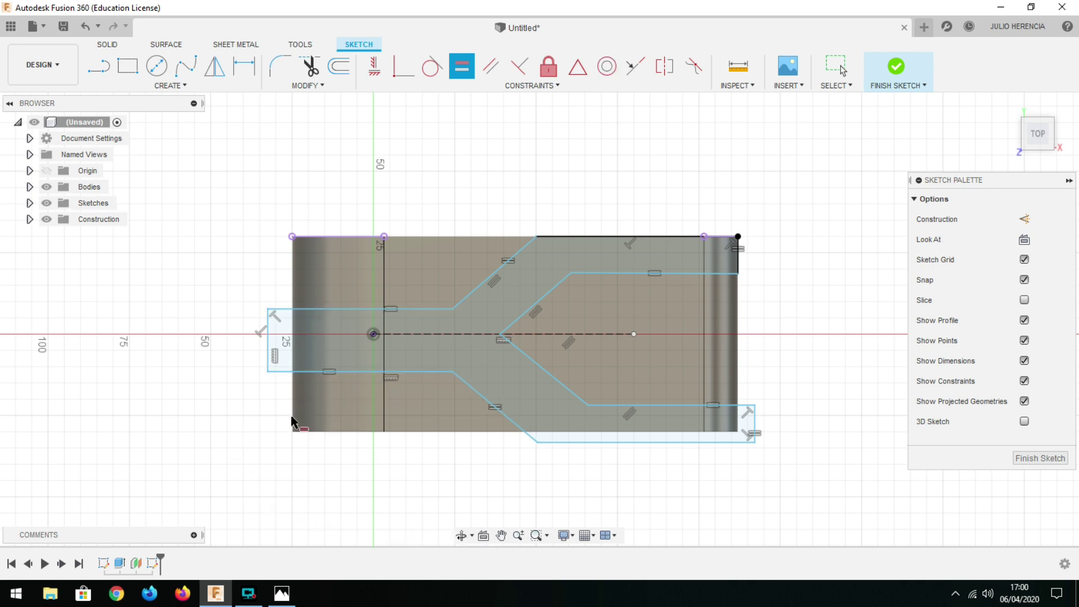
Step: Make inner diagonals parallel to outer and equal to each other; level the upper-right line
{"action": "left_click", "coordinate": [491, 66]}
{"action": "left_click", "coordinate": [489, 281]}
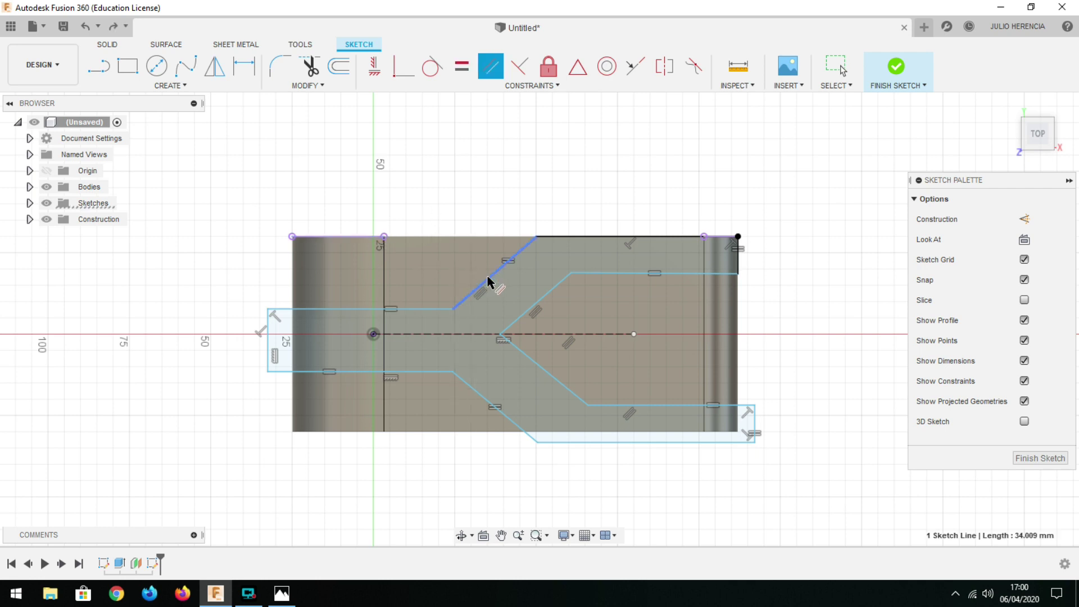
{"action": "left_click", "coordinate": [544, 306]}
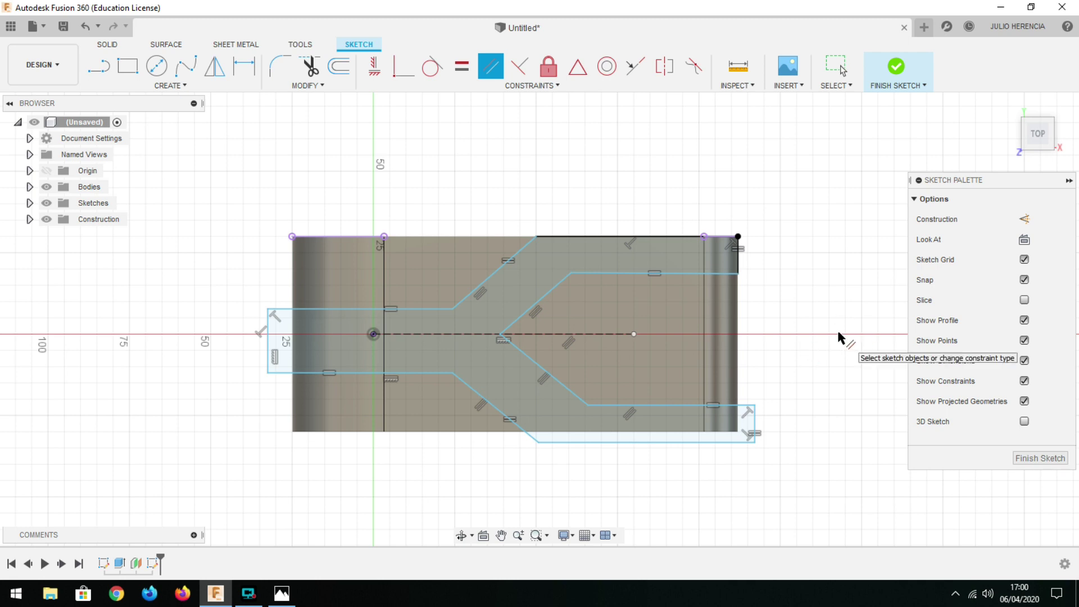
{"action": "left_click", "coordinate": [461, 68]}
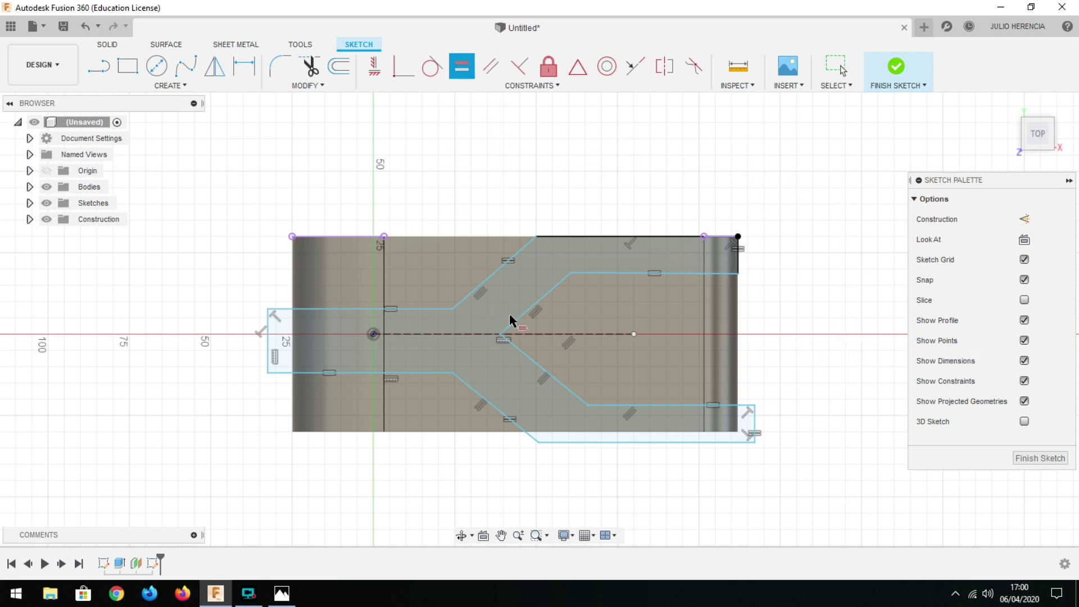
{"action": "left_click", "coordinate": [550, 298]}
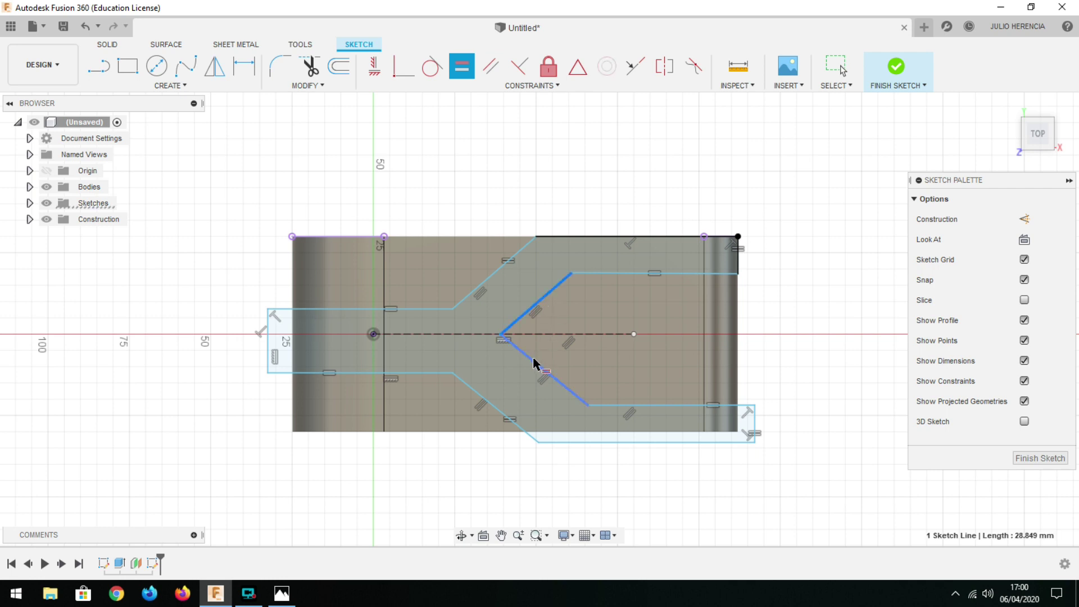
{"action": "left_click", "coordinate": [533, 362]}
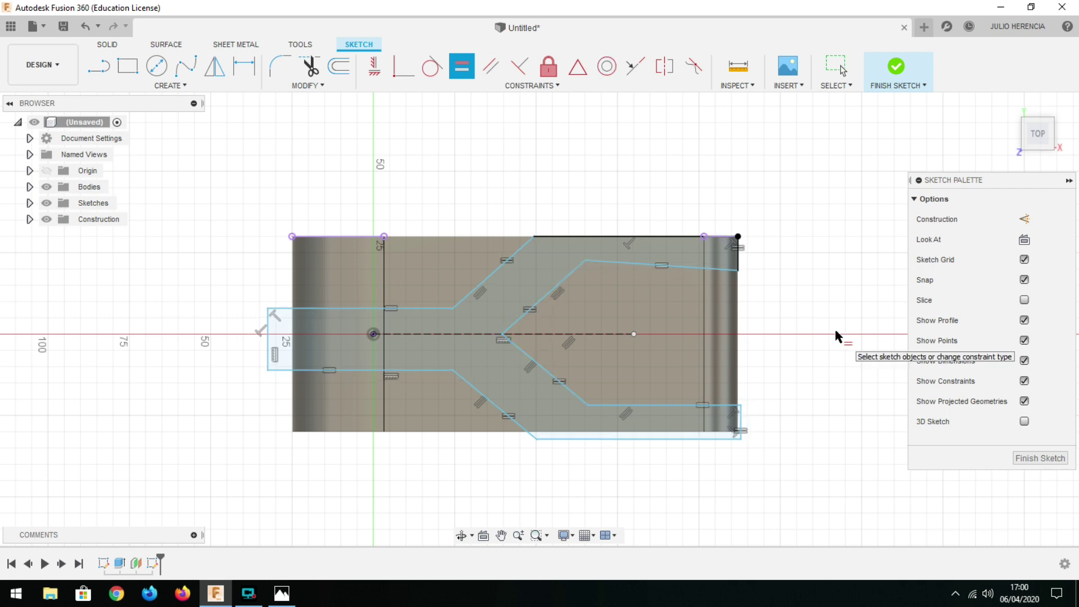
{"action": "left_click", "coordinate": [376, 75]}
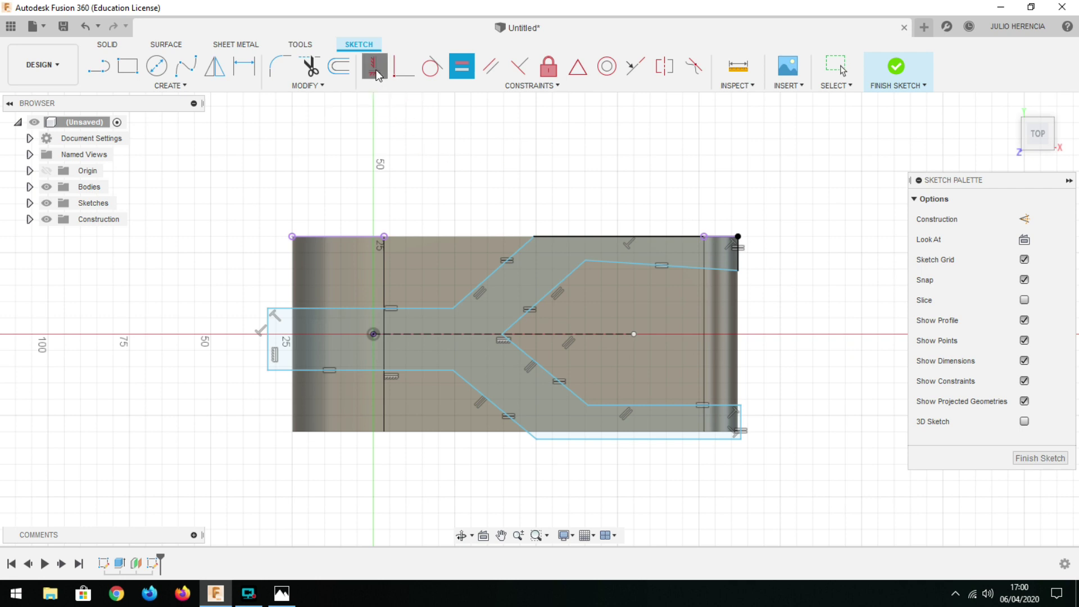
{"action": "left_click", "coordinate": [618, 265]}
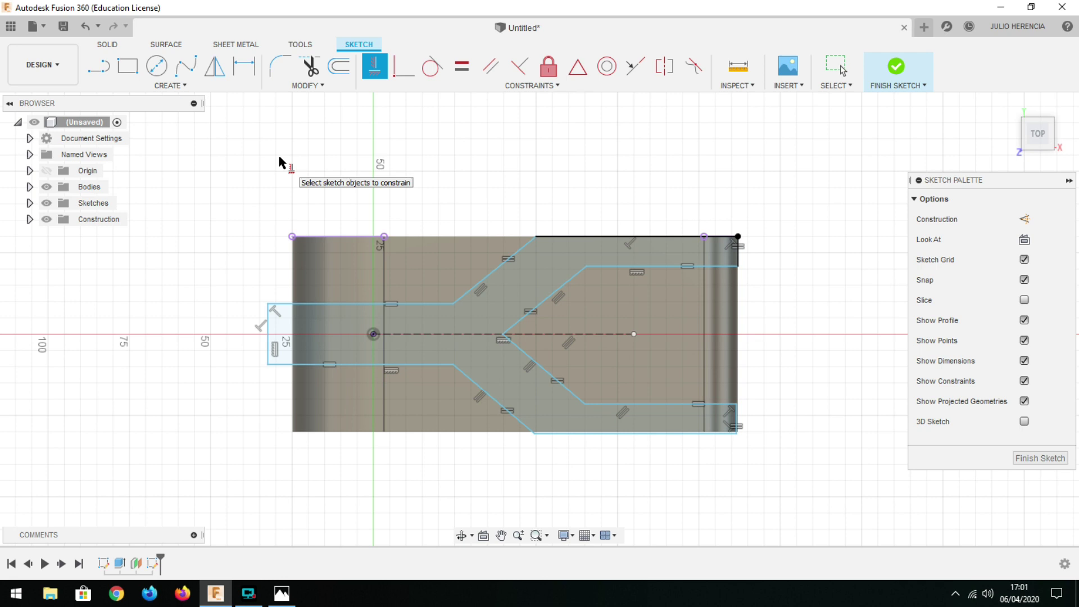
Step: Dimension the upper arm width to 8 mm and the overall fork span to 60 mm
{"action": "left_click", "coordinate": [244, 67]}
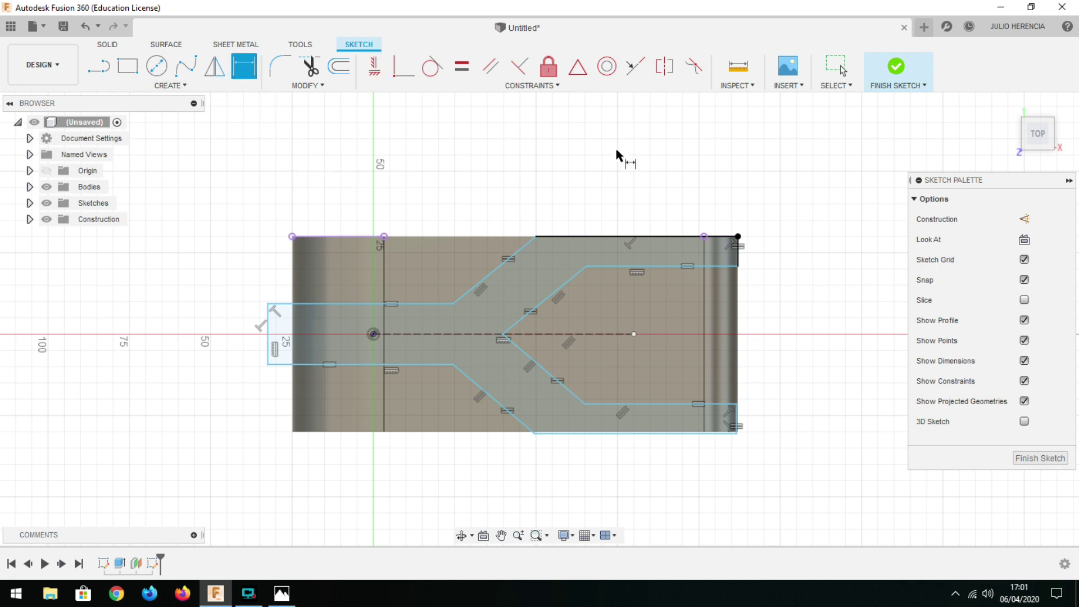
{"action": "left_click", "coordinate": [740, 259]}
{"action": "left_click", "coordinate": [799, 255]}
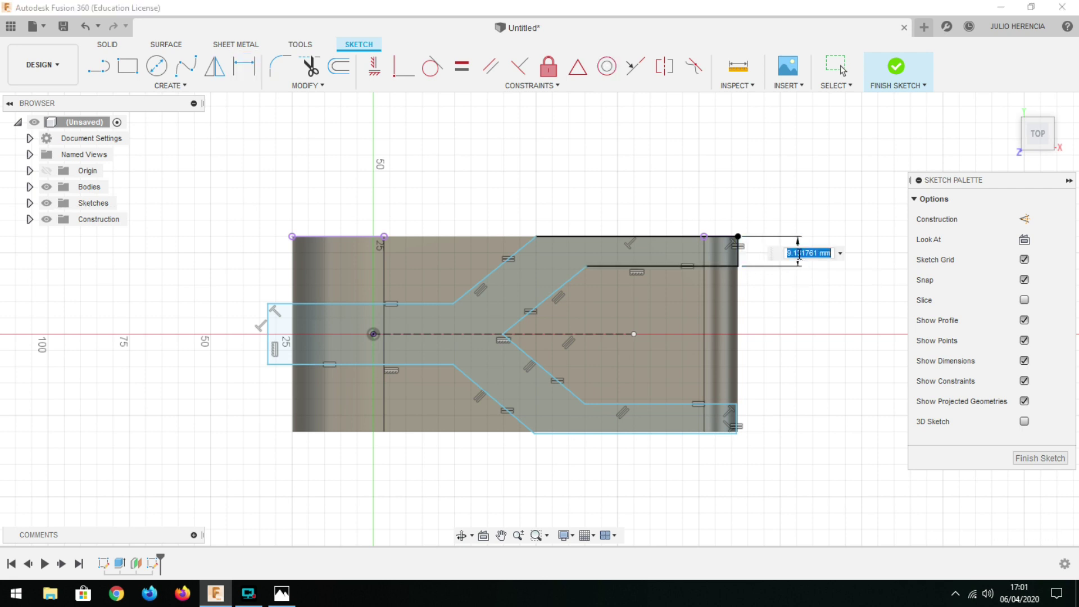
{"action": "type", "text": "8"}
{"action": "key", "text": "Return"}
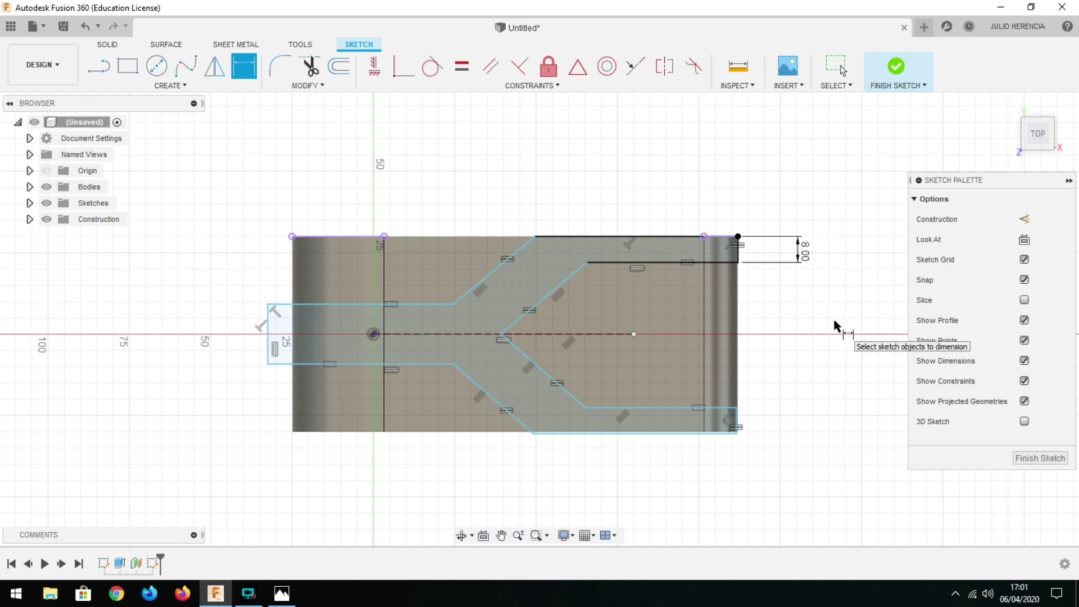
{"action": "left_click", "coordinate": [738, 237]}
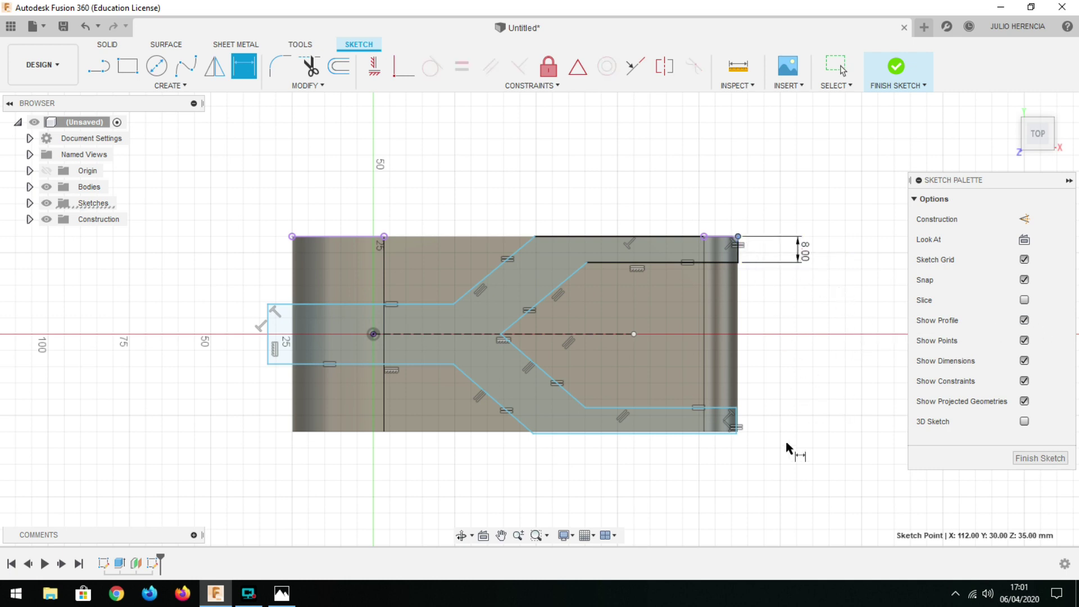
{"action": "left_click", "coordinate": [737, 433]}
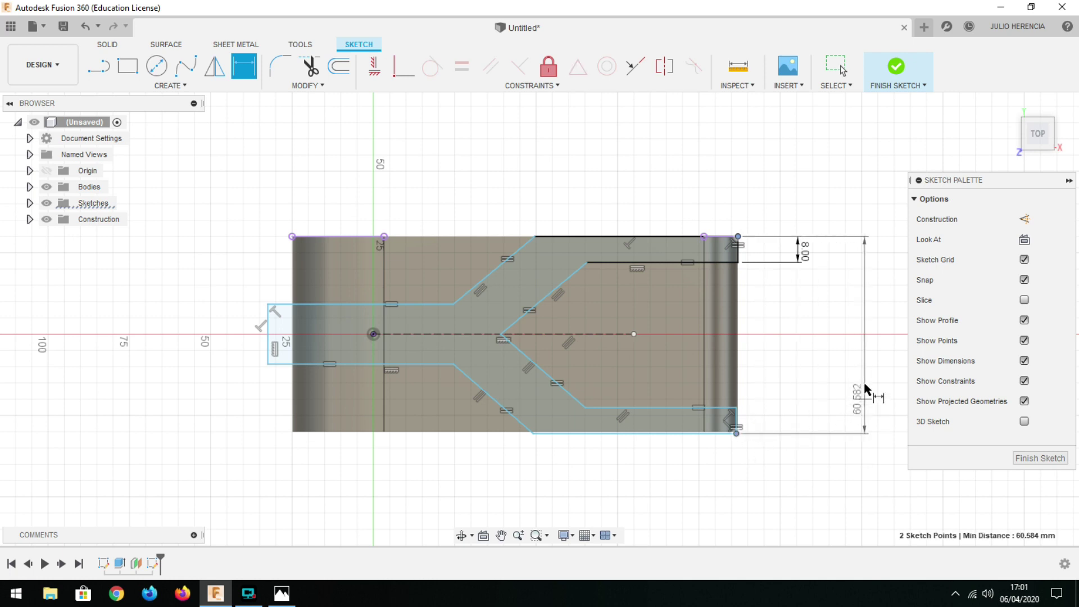
{"action": "left_click", "coordinate": [866, 384]}
{"action": "type", "text": "60"}
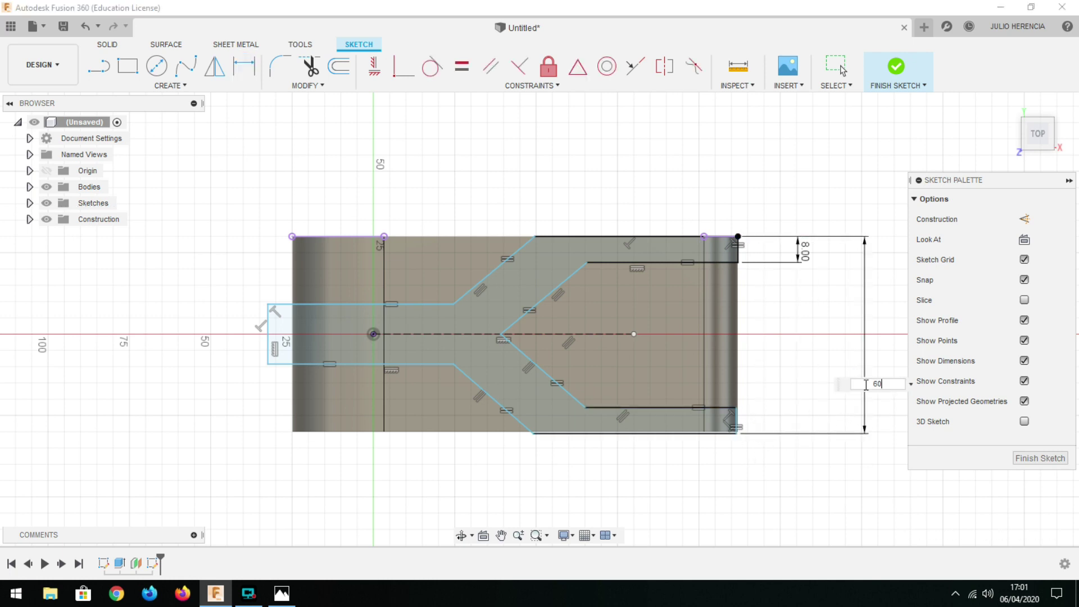
{"action": "key", "text": "Return"}
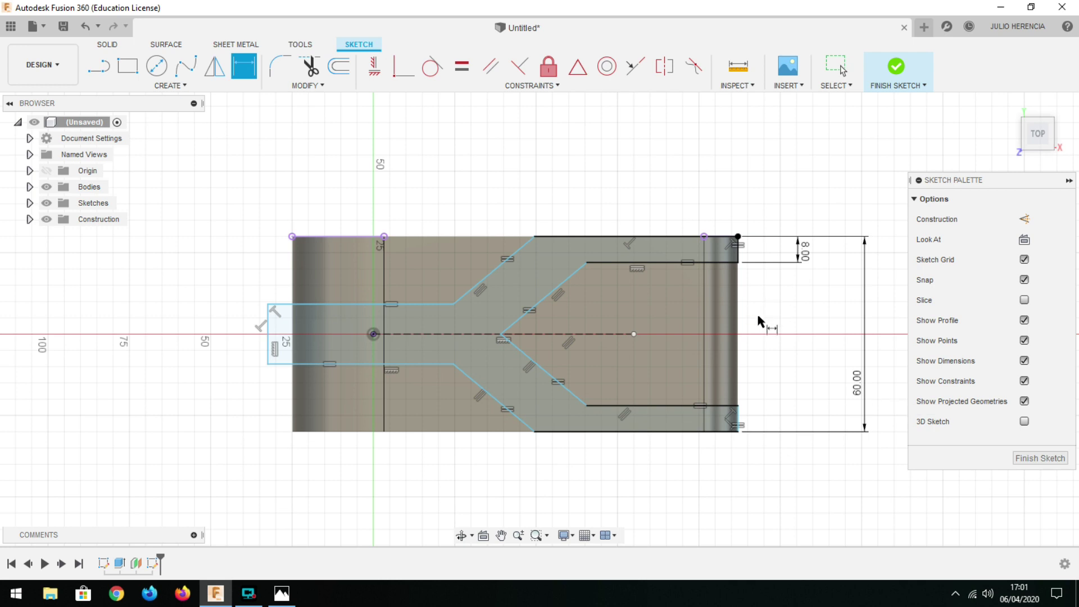
Step: Dimension the left slot width to 14 mm and check the reference drawing in Photos
{"action": "left_click", "coordinate": [268, 318]}
{"action": "left_click", "coordinate": [224, 317]}
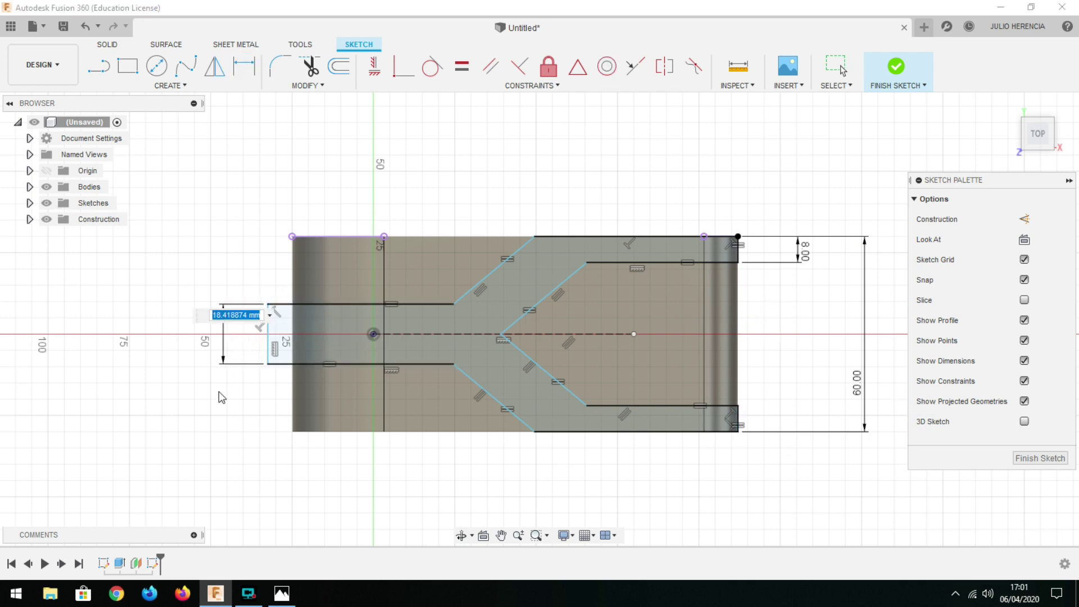
{"action": "type", "text": "14"}
{"action": "key", "text": "Return"}
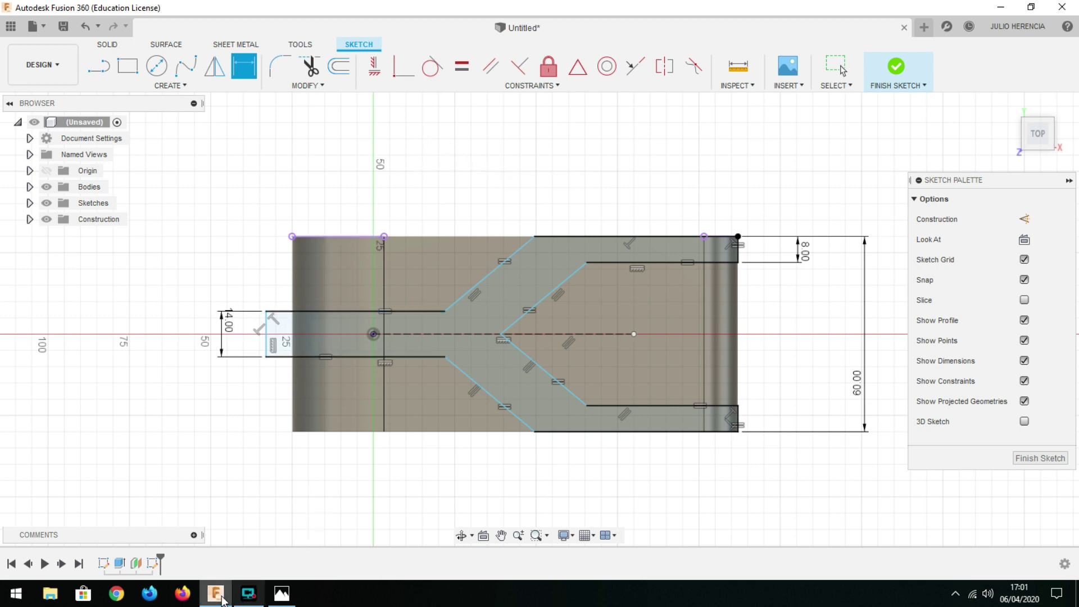
{"action": "left_click", "coordinate": [279, 596]}
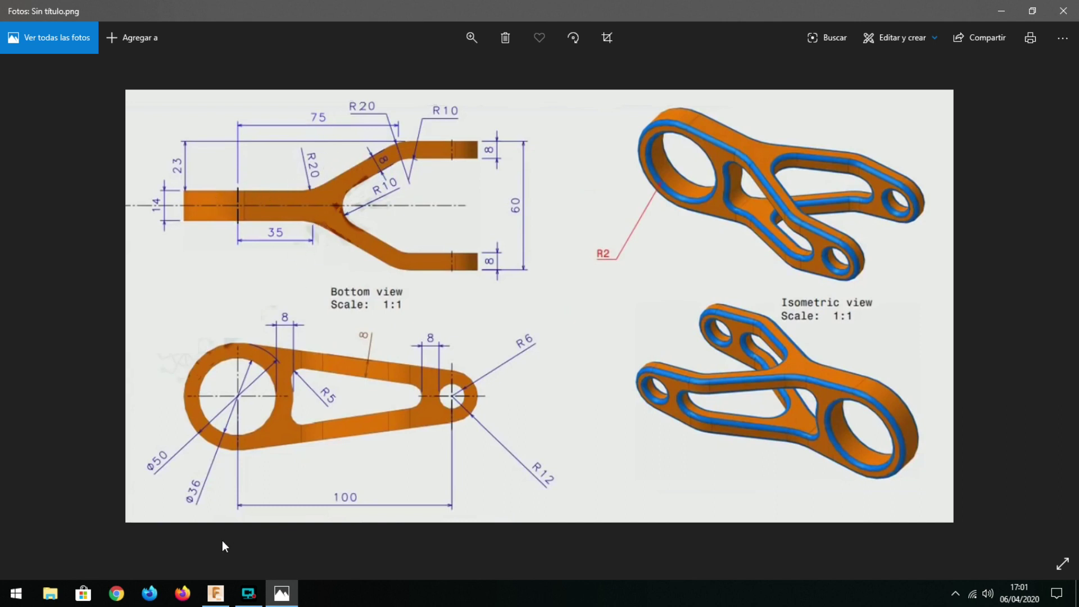
{"action": "left_click", "coordinate": [216, 593]}
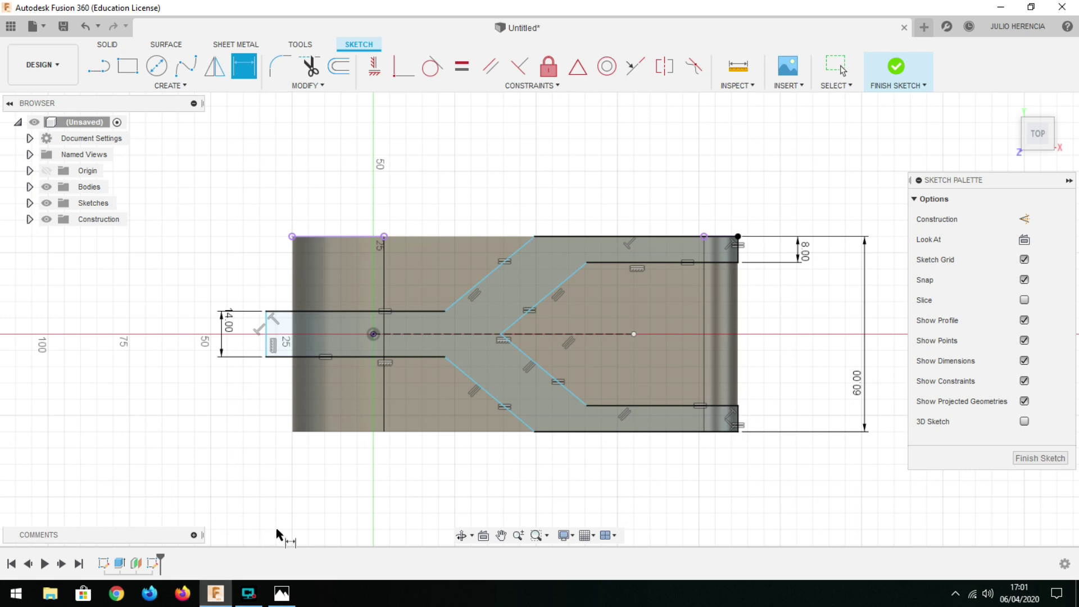
Step: Dimension the distance from the sketch origin to the fork start as 35 mm
{"action": "left_click", "coordinate": [373, 335]}
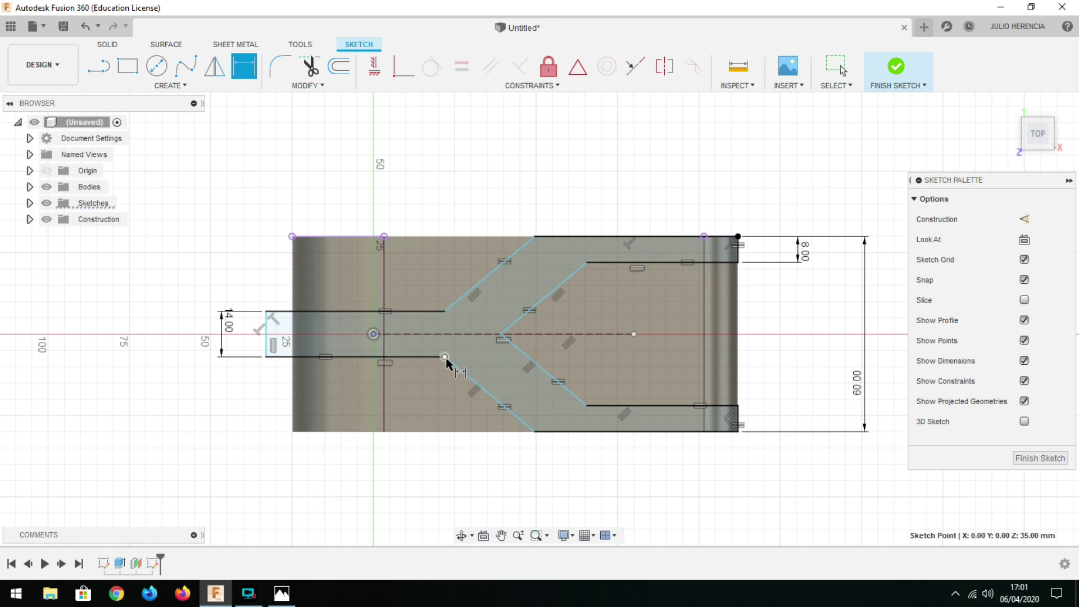
{"action": "left_click", "coordinate": [445, 357]}
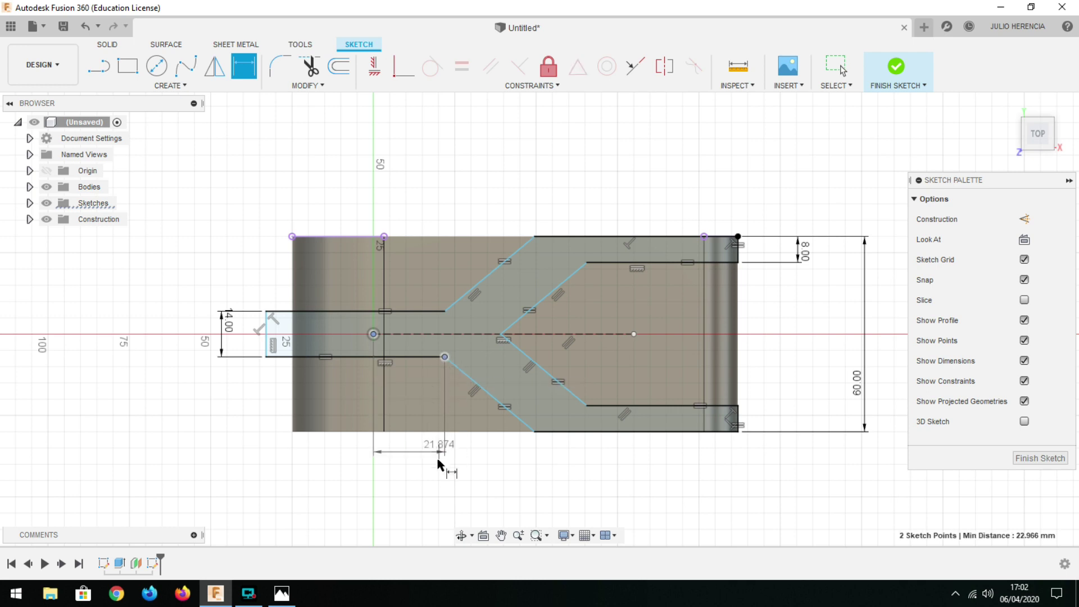
{"action": "left_click", "coordinate": [440, 459]}
{"action": "type", "text": "35"}
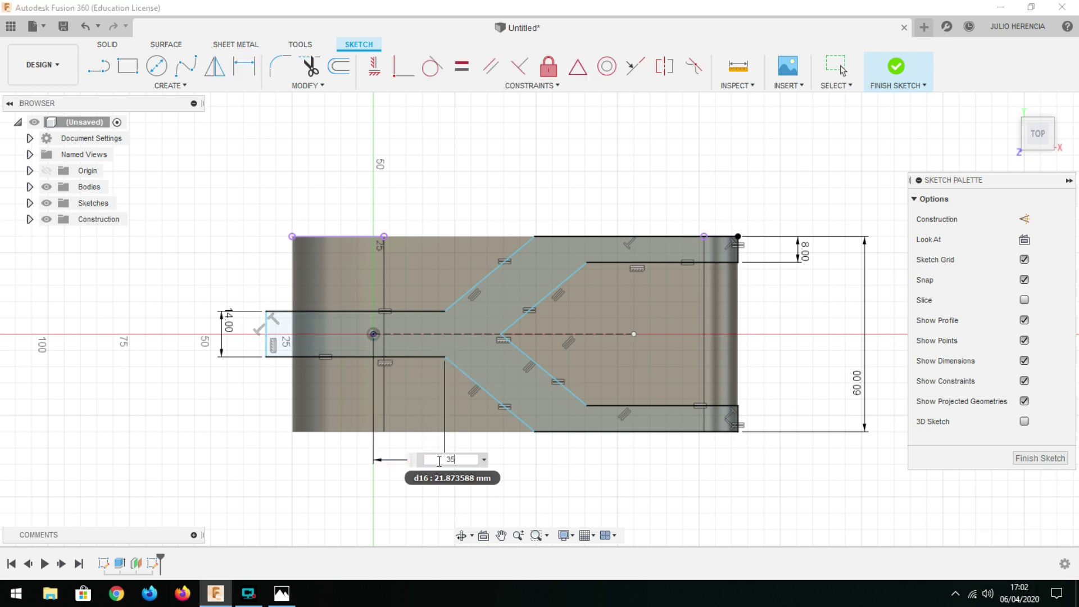
{"action": "key", "text": "Return"}
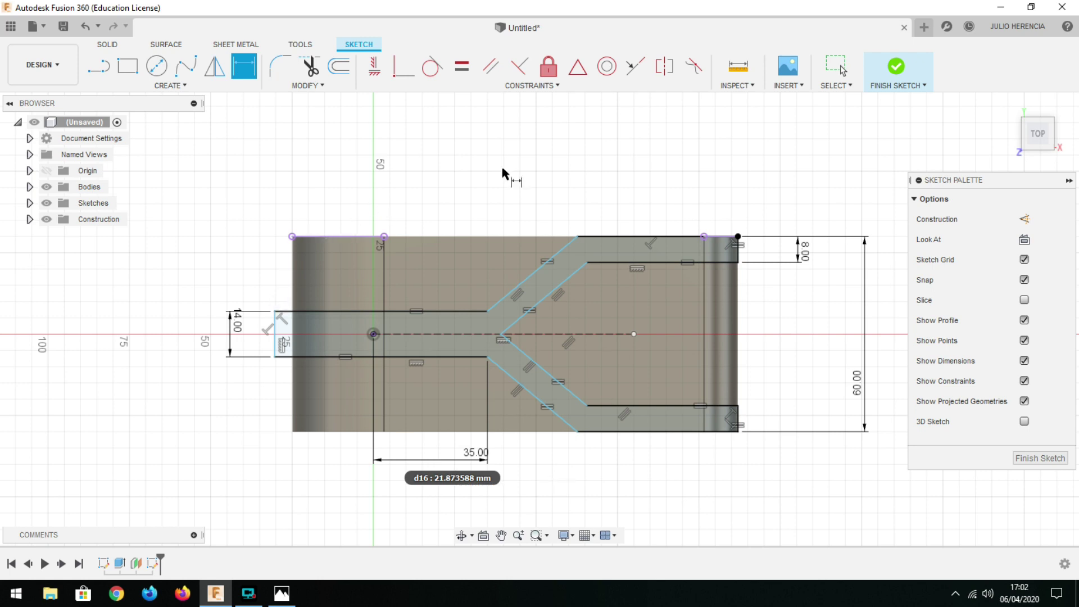
Step: Set the diagonal branch width to 8 mm between its parallel lines
{"action": "left_click", "coordinate": [511, 291]}
{"action": "left_click", "coordinate": [539, 300]}
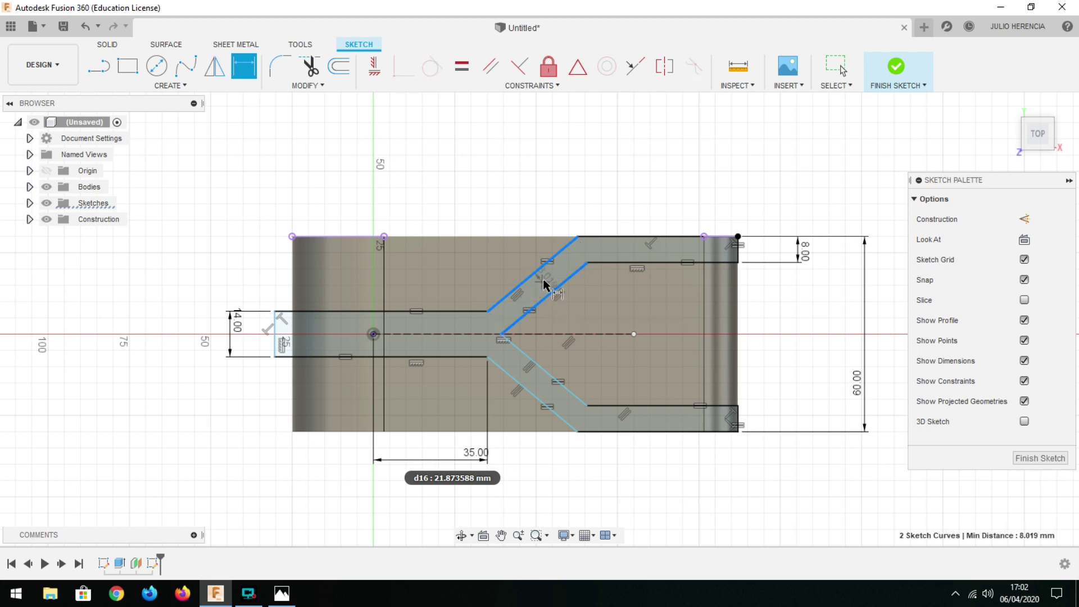
{"action": "left_click", "coordinate": [545, 281]}
{"action": "type", "text": "8"}
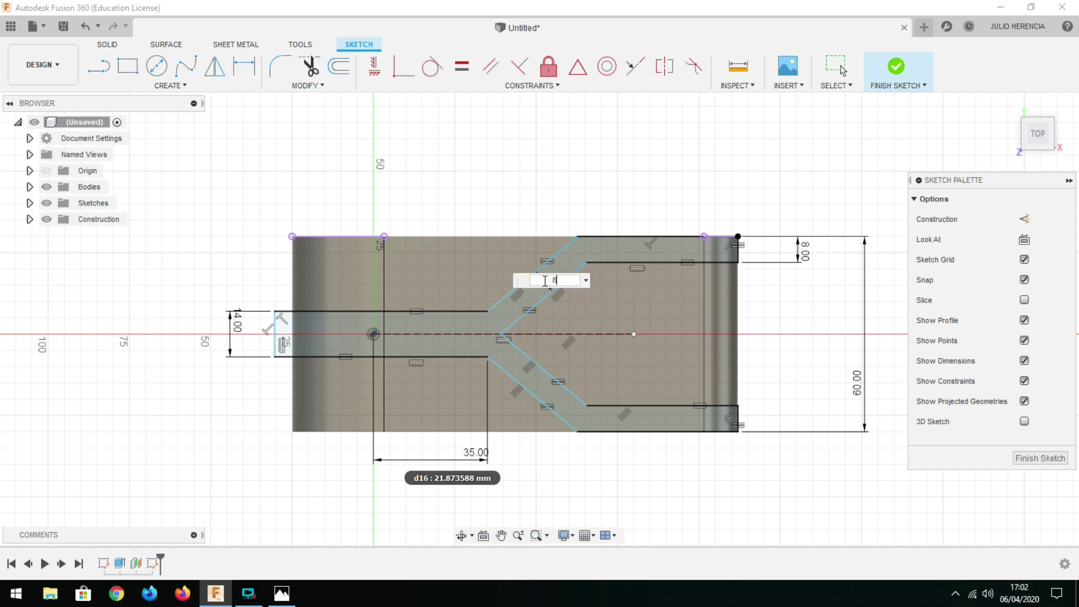
{"action": "key", "text": "Return"}
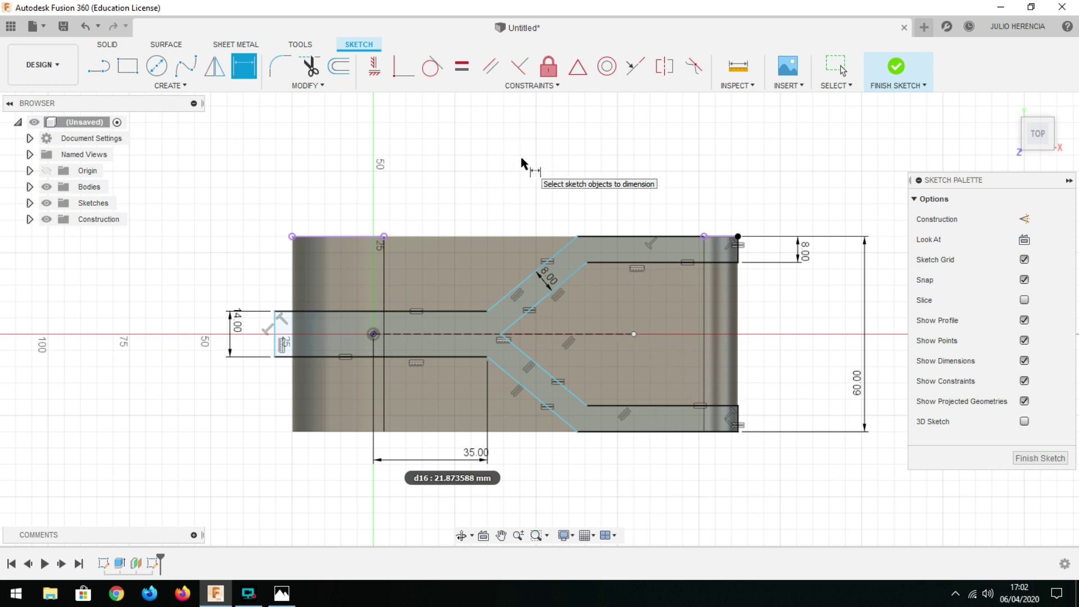
Step: Constrain the slot's left end vertically in line with the body corner
{"action": "left_click", "coordinate": [374, 66]}
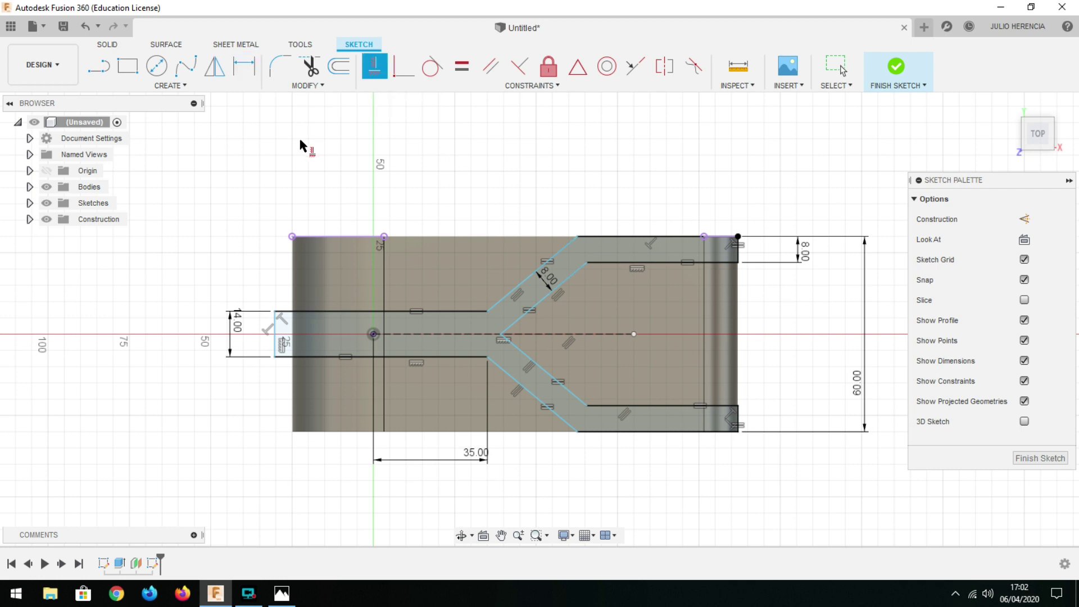
{"action": "left_click", "coordinate": [275, 311]}
{"action": "left_click", "coordinate": [292, 236]}
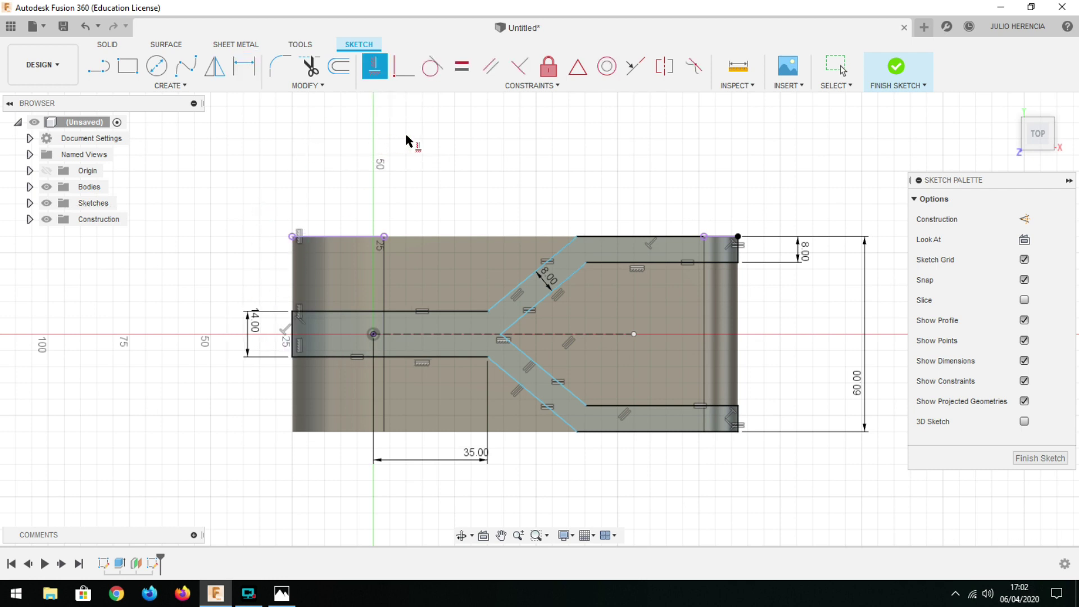
{"action": "key", "text": "Escape"}
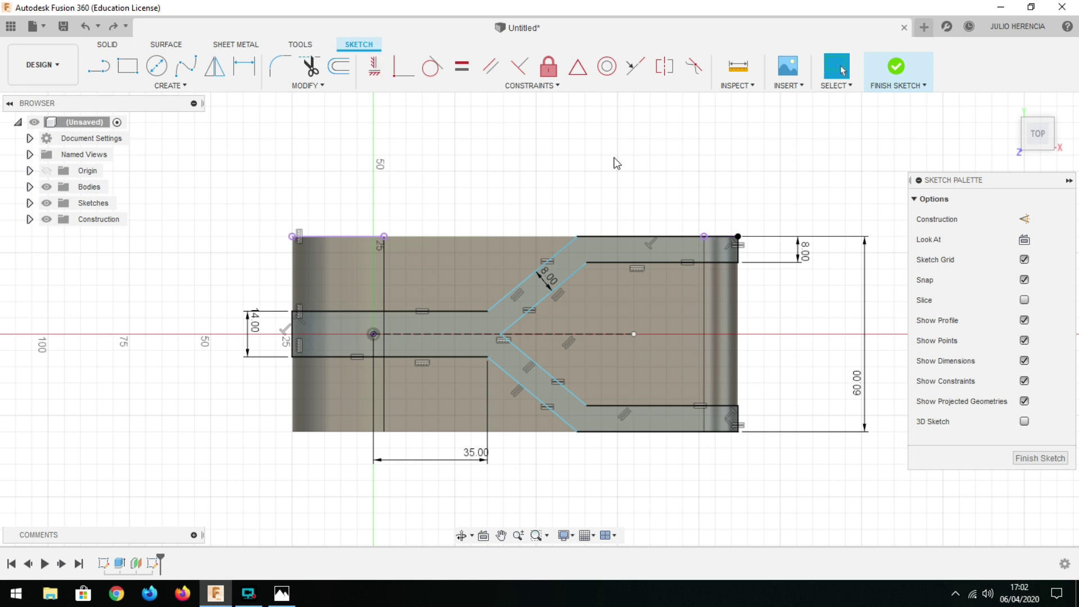
{"action": "left_click", "coordinate": [354, 311]}
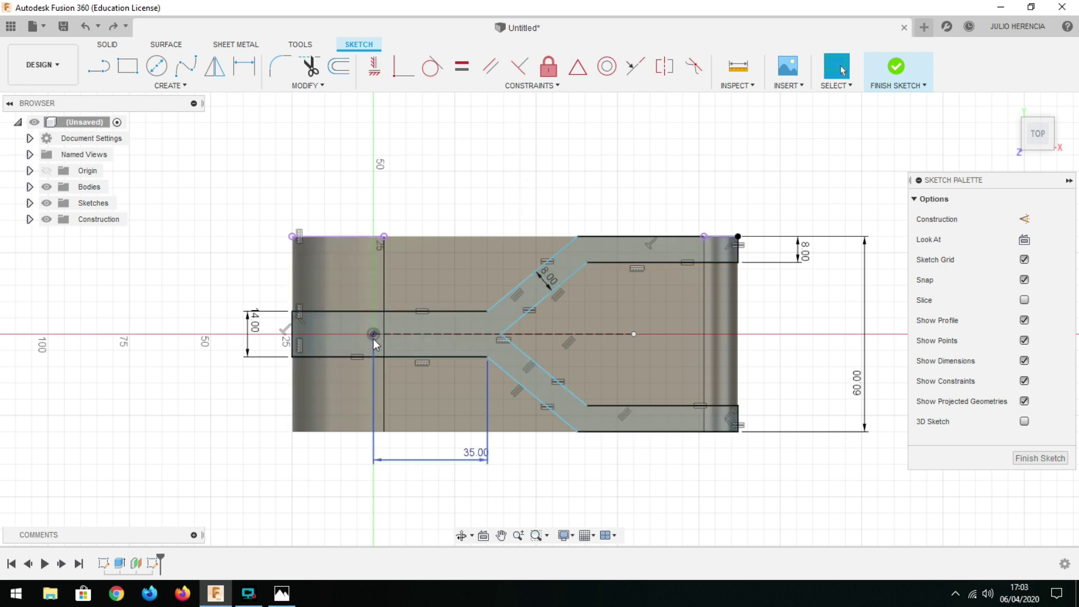
Step: Dimension origin to the upper arm bend at 75 mm, then check the Photos reference drawing
{"action": "left_click", "coordinate": [244, 65]}
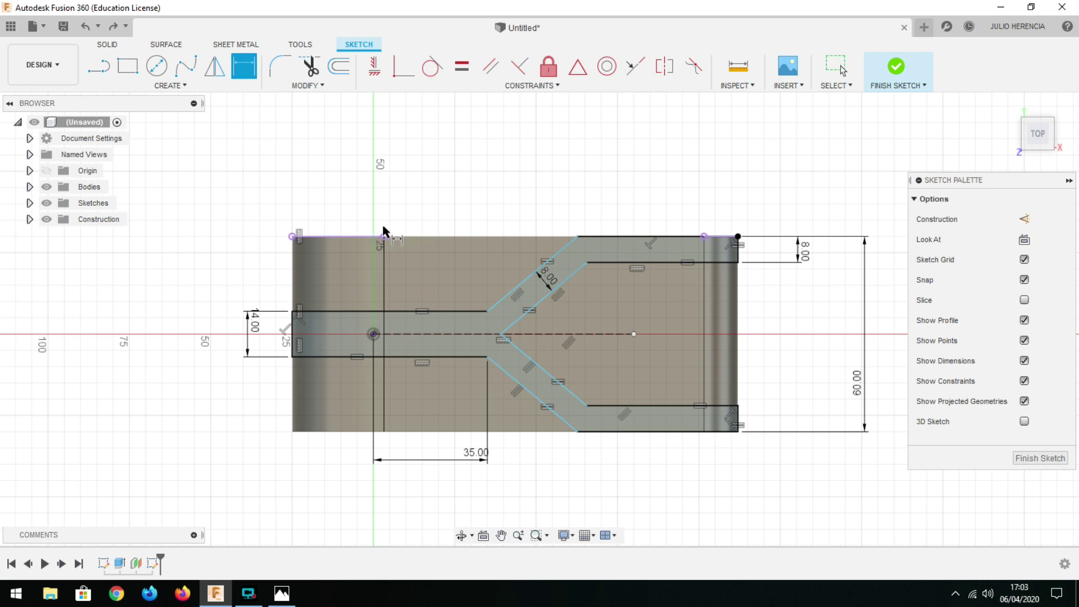
{"action": "left_click", "coordinate": [373, 335]}
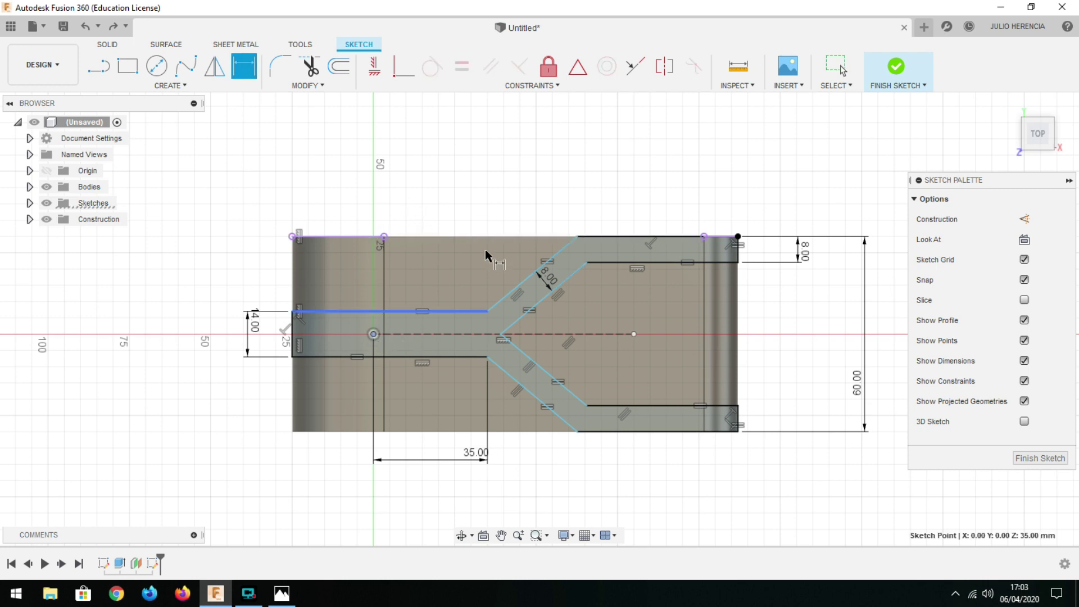
{"action": "left_click", "coordinate": [577, 237]}
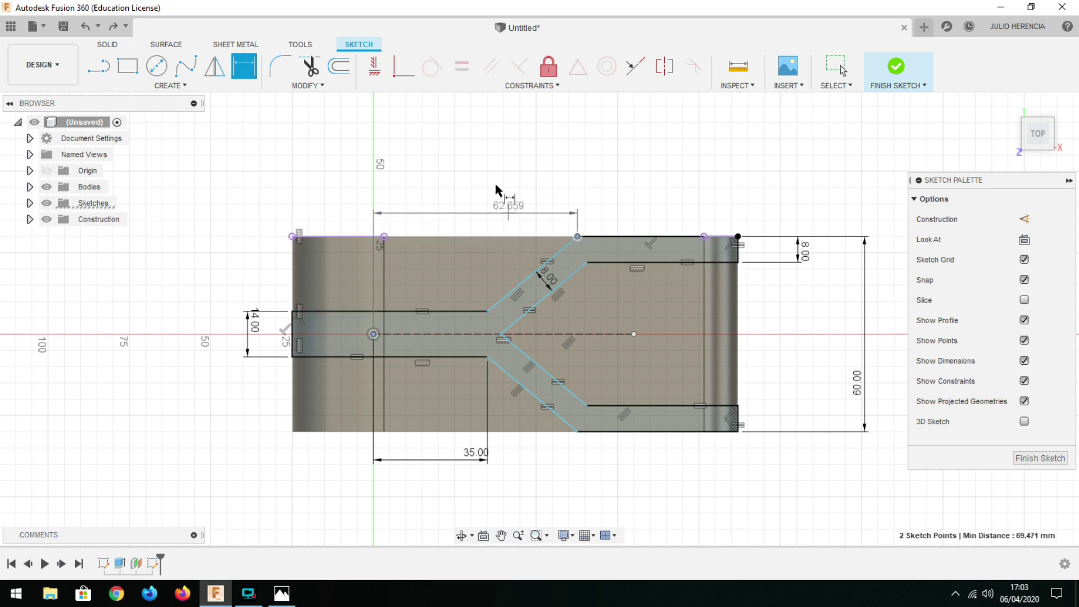
{"action": "left_click", "coordinate": [497, 174]}
{"action": "type", "text": "75"}
{"action": "key", "text": "Return"}
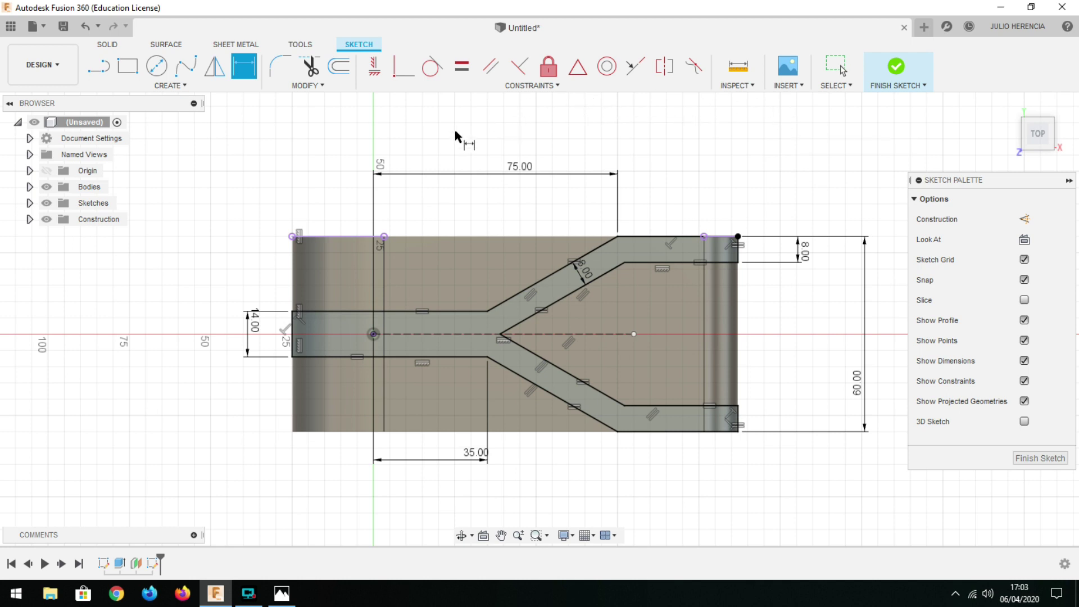
{"action": "left_click", "coordinate": [283, 595]}
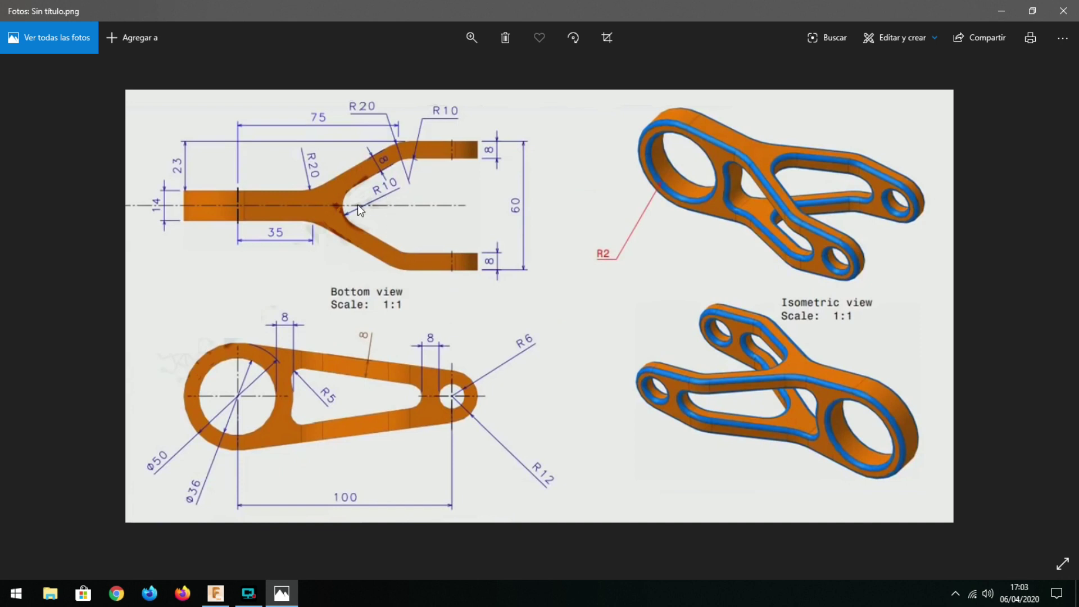
{"action": "left_click", "coordinate": [215, 595]}
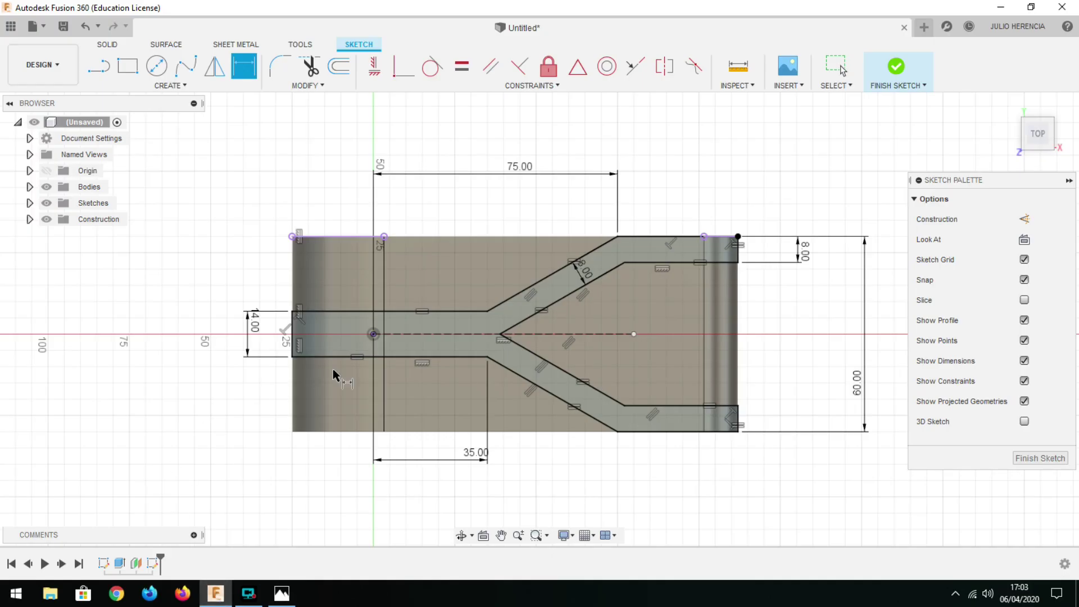
Step: Fillet the fork's inner crotch between the two diagonal branch lines with a 10 mm radius
{"action": "left_click", "coordinate": [283, 70]}
{"action": "left_click", "coordinate": [529, 314]}
{"action": "left_click", "coordinate": [530, 346]}
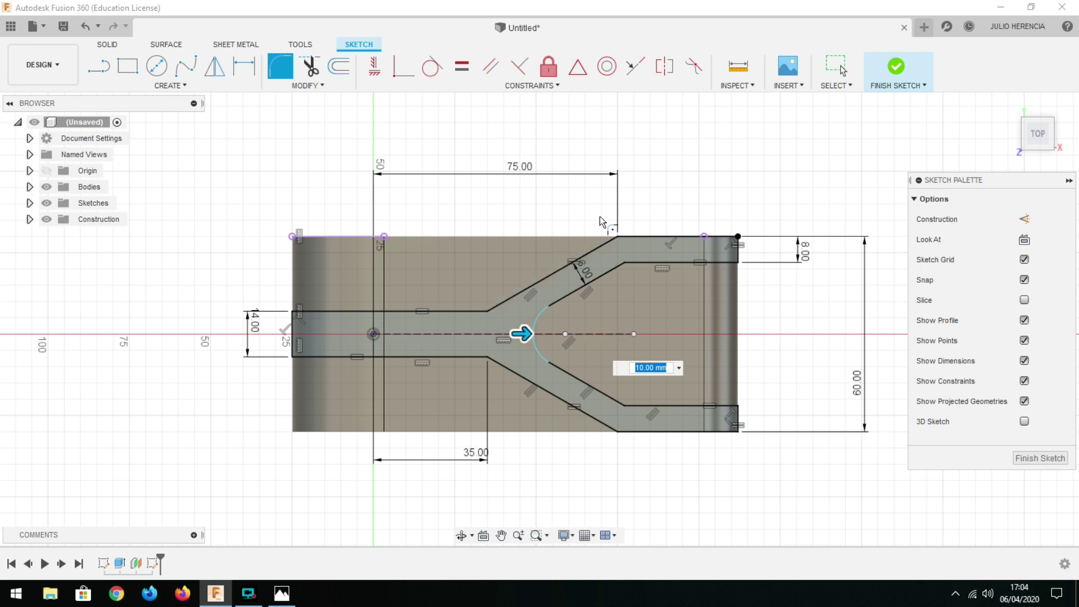
{"action": "key", "text": "Return"}
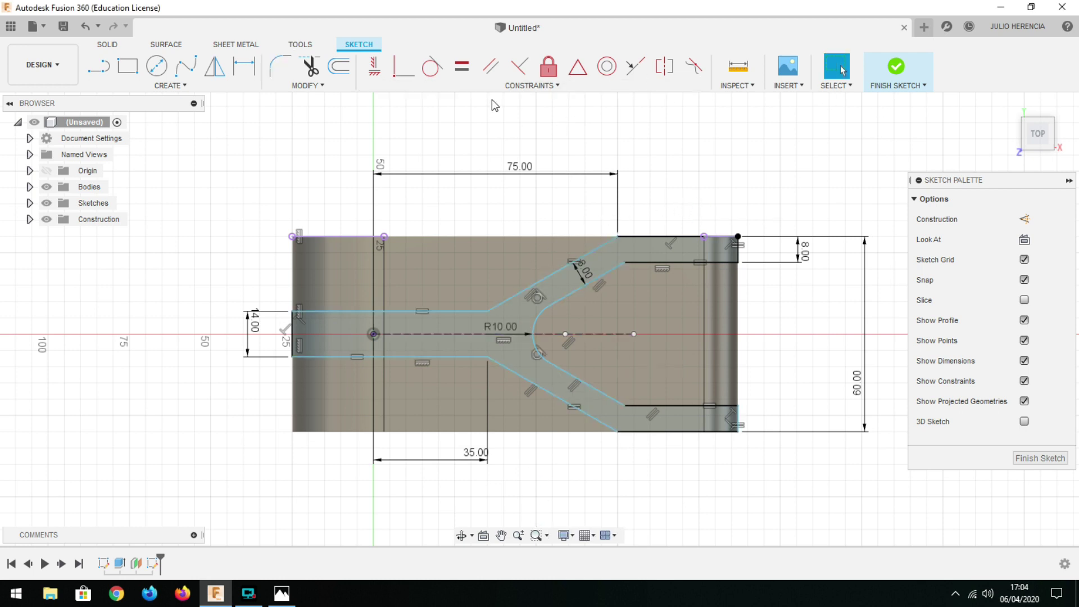
{"action": "left_click", "coordinate": [401, 80]}
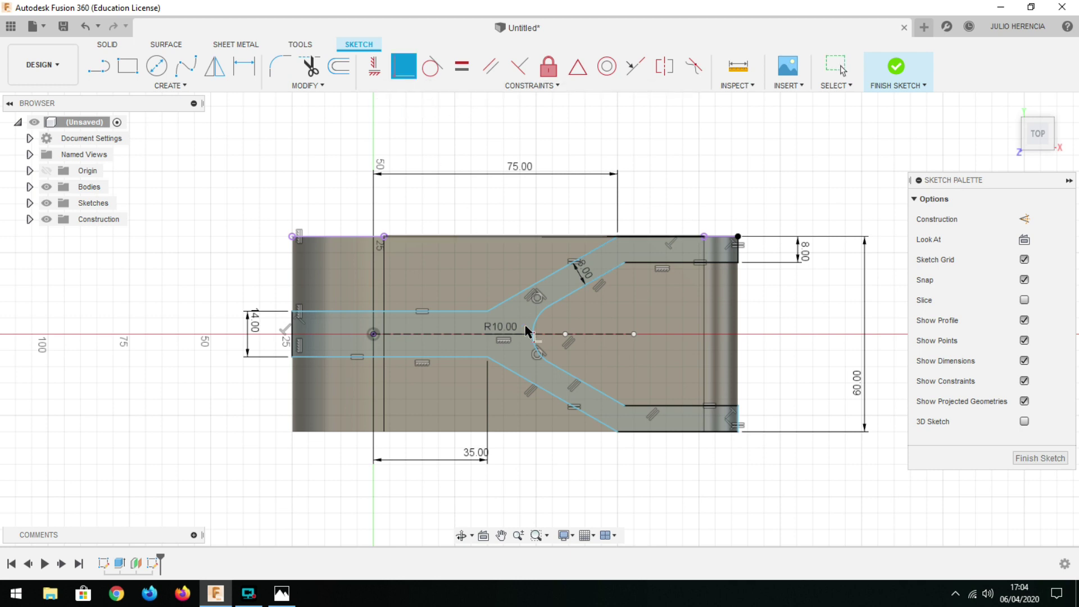
{"action": "key", "text": "Escape"}
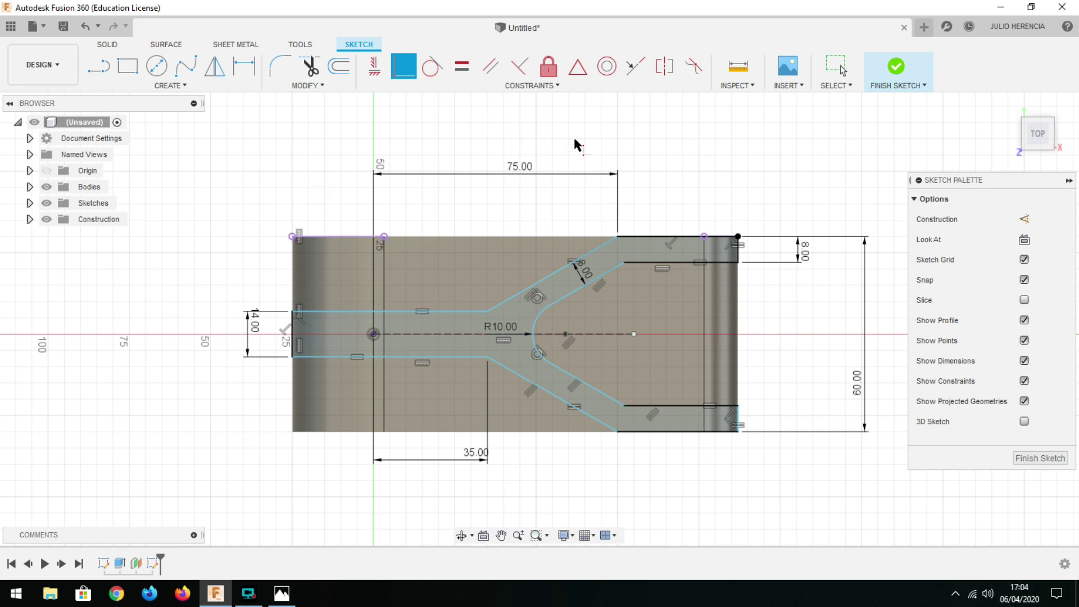
Step: Add a 7 mm dimension from the origin to the channel's lower edge
{"action": "left_click", "coordinate": [244, 66]}
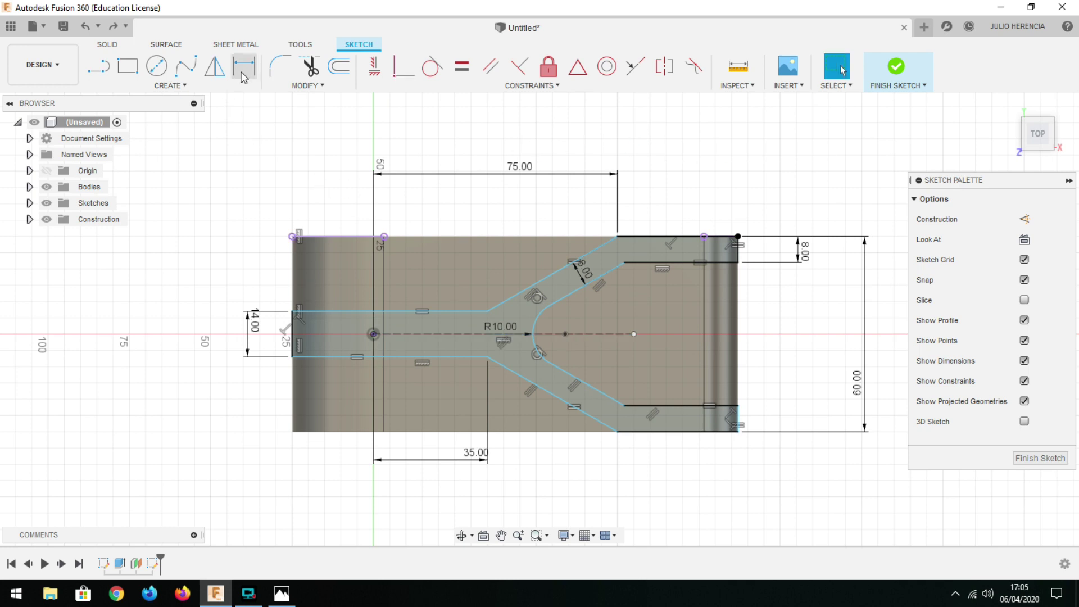
{"action": "left_click", "coordinate": [372, 335]}
{"action": "left_click", "coordinate": [292, 358]}
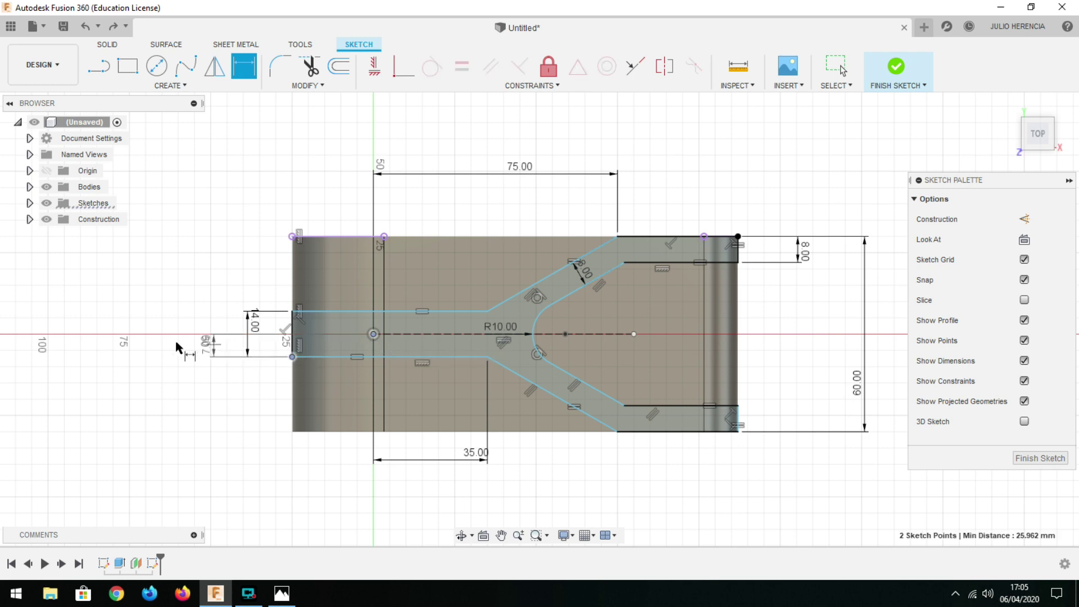
{"action": "left_click", "coordinate": [172, 345]}
{"action": "type", "text": "7"}
{"action": "key", "text": "Return"}
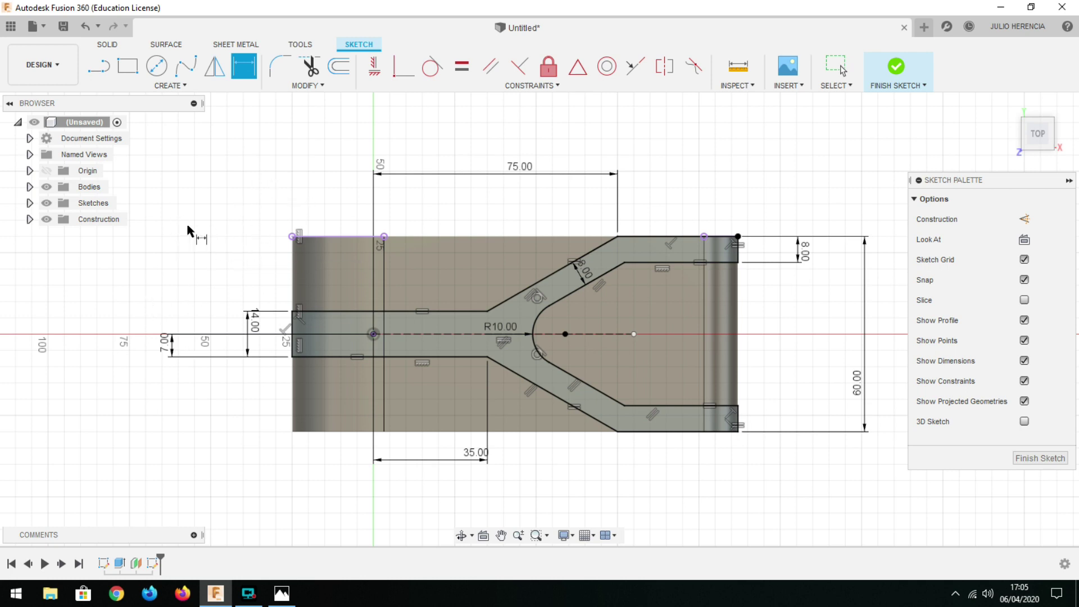
{"action": "key", "text": "Escape"}
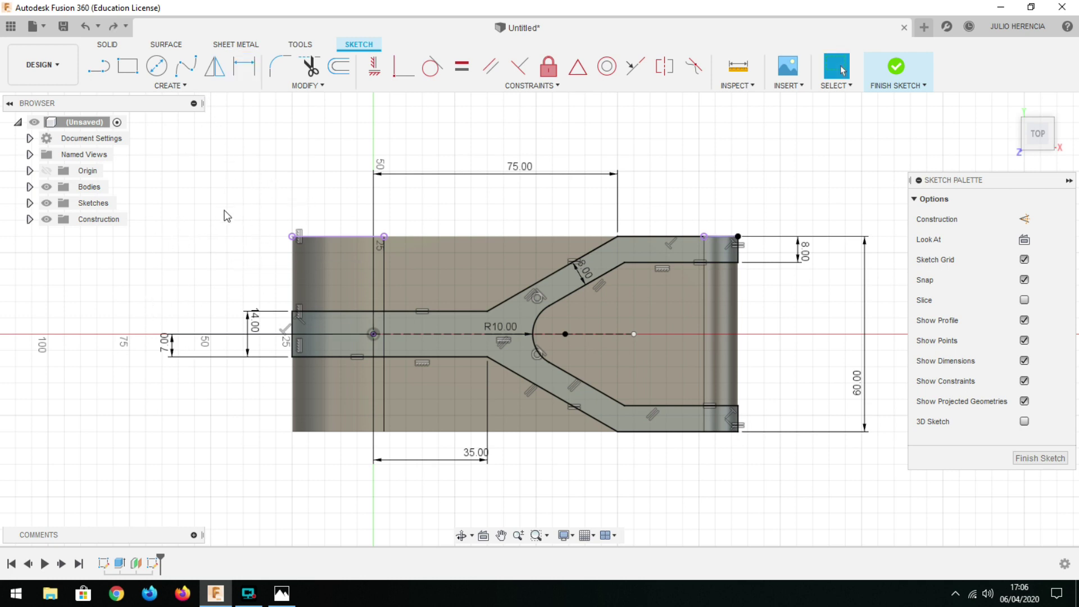
Step: Draw a rectangle enclosing the body and fix its top-left and bottom-right corners
{"action": "left_click", "coordinate": [253, 213]}
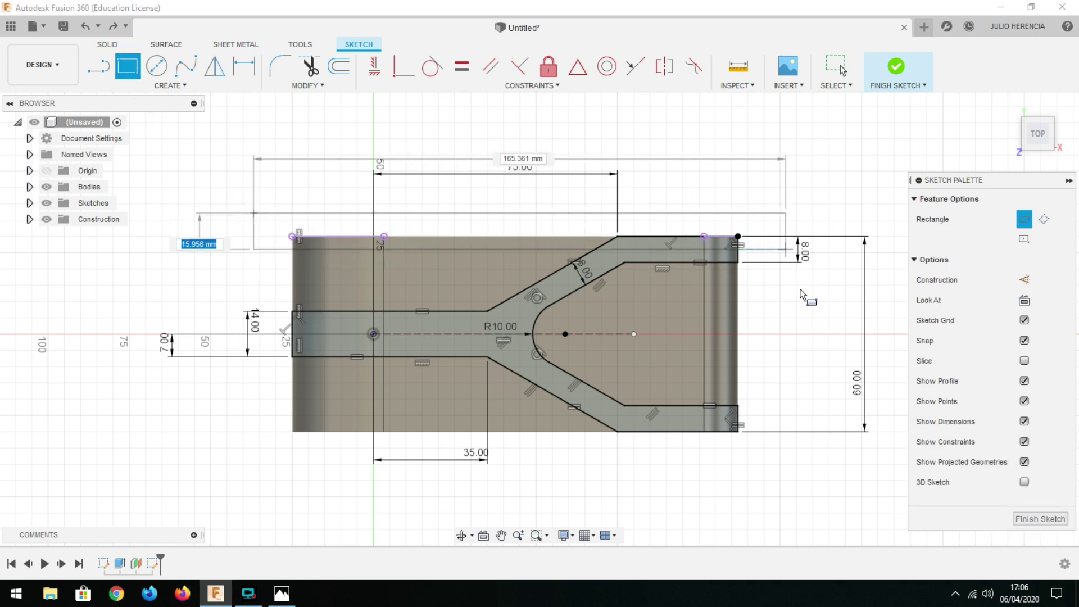
{"action": "left_click", "coordinate": [777, 472]}
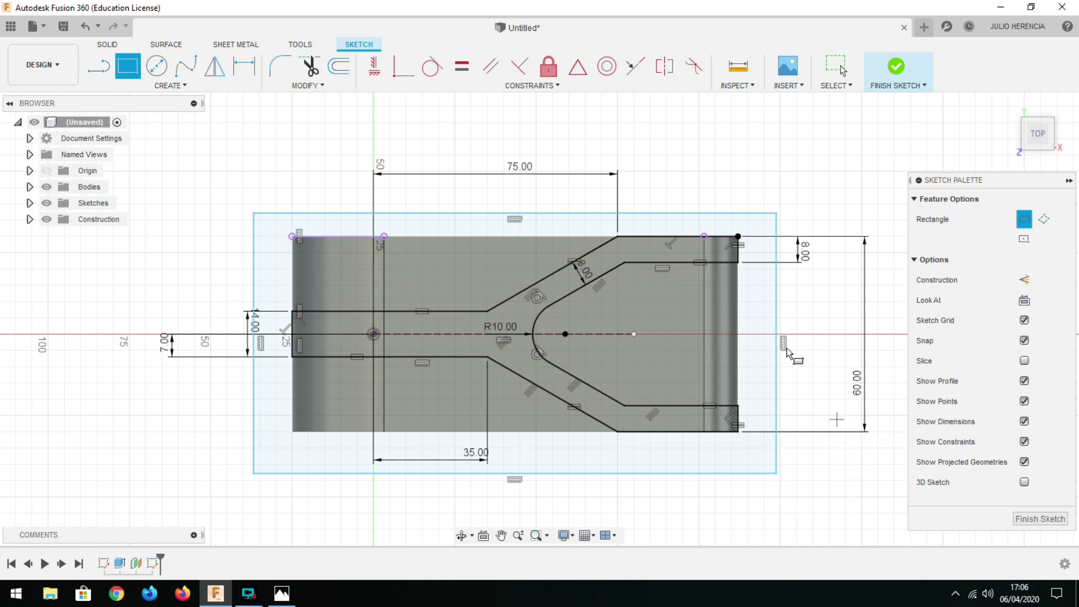
{"action": "left_click", "coordinate": [548, 66]}
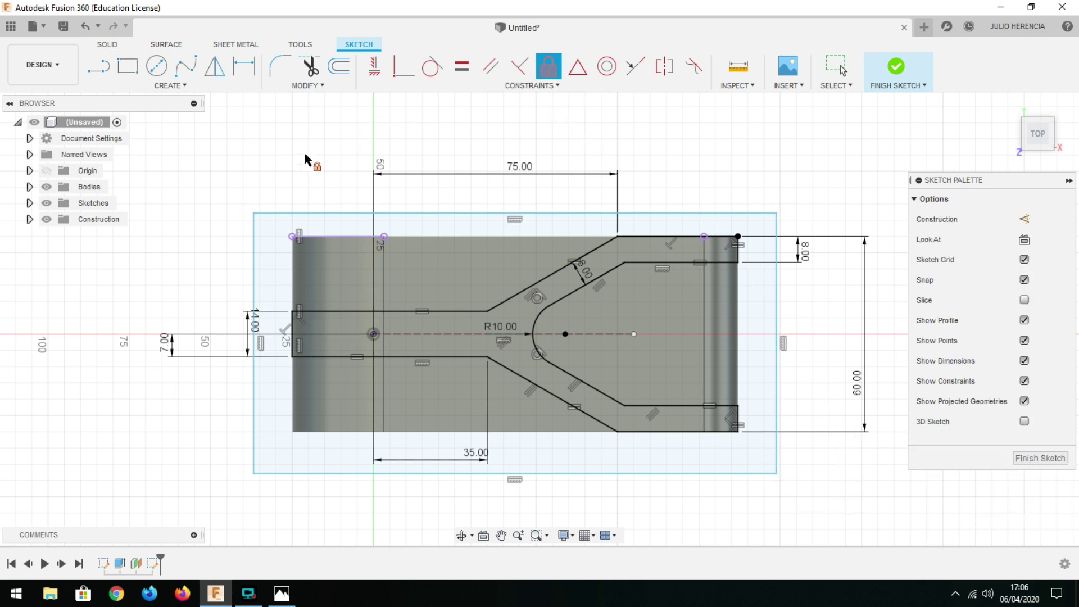
{"action": "left_click", "coordinate": [252, 214]}
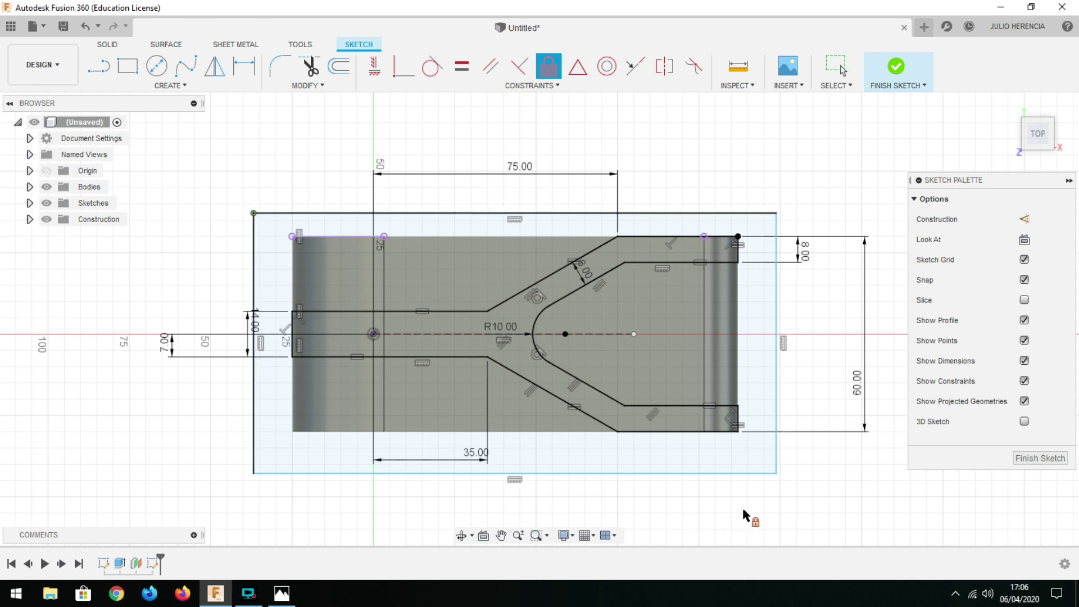
{"action": "left_click", "coordinate": [777, 474]}
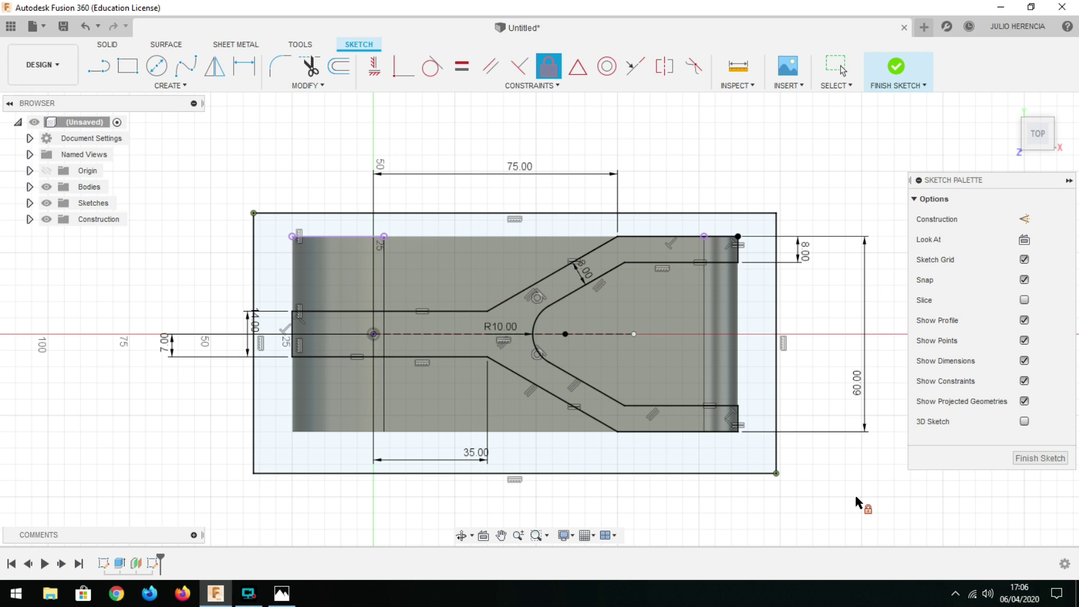
Step: Cut-extrude the region around the Y-shaped channel 75 mm down through the block
{"action": "left_click", "coordinate": [895, 69]}
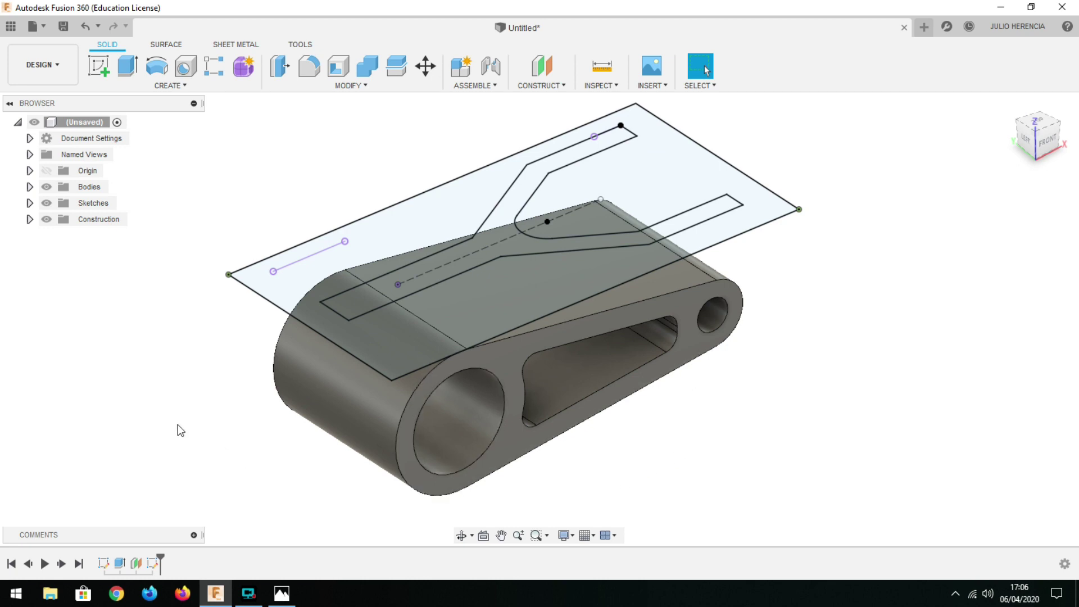
{"action": "left_click", "coordinate": [121, 68]}
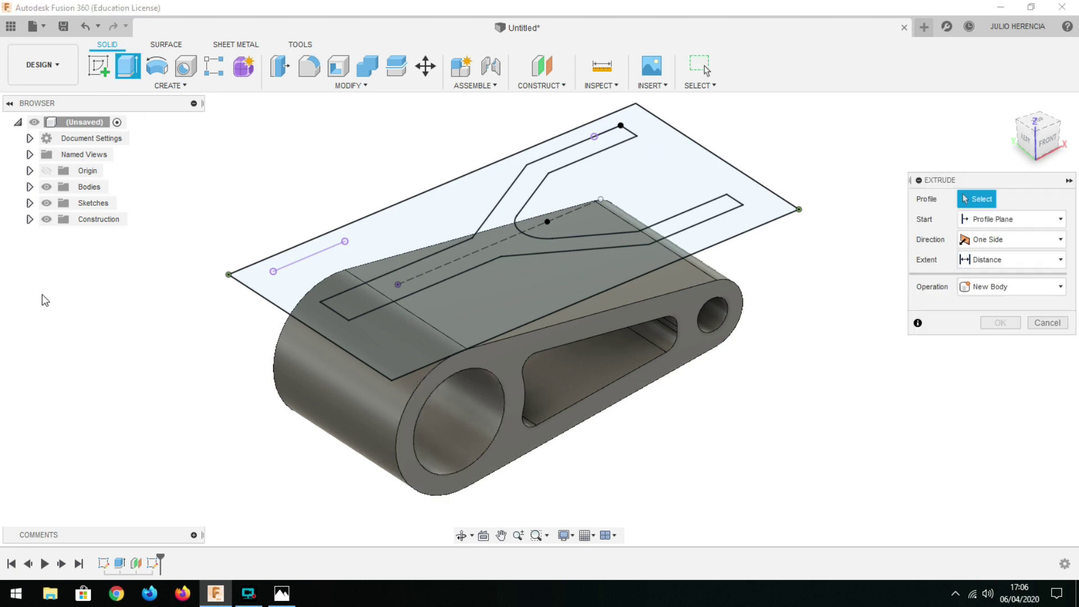
{"action": "left_click", "coordinate": [373, 239]}
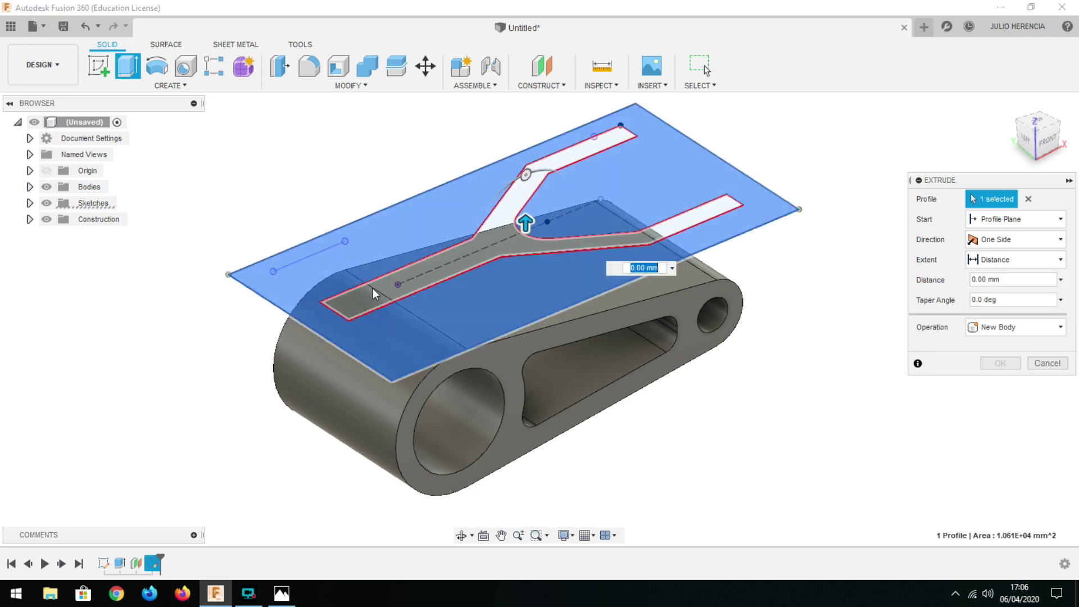
{"action": "left_click_drag", "start_coordinate": [526, 224], "coordinate": [523, 431]}
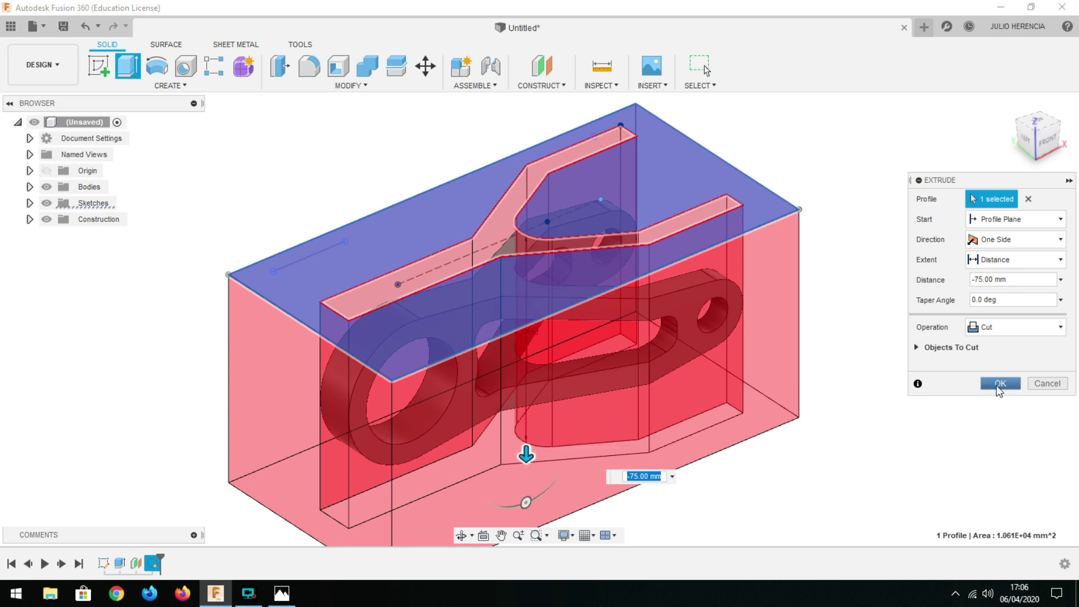
{"action": "left_click", "coordinate": [1000, 384]}
{"action": "mouse_move", "coordinate": [606, 445]}
{"action": "middle_mouse_down", "text": "shift"}
{"action": "mouse_move", "coordinate": [528, 426]}
{"action": "mouse_move", "coordinate": [513, 469]}
{"action": "middle_mouse_up", "text": "shift"}
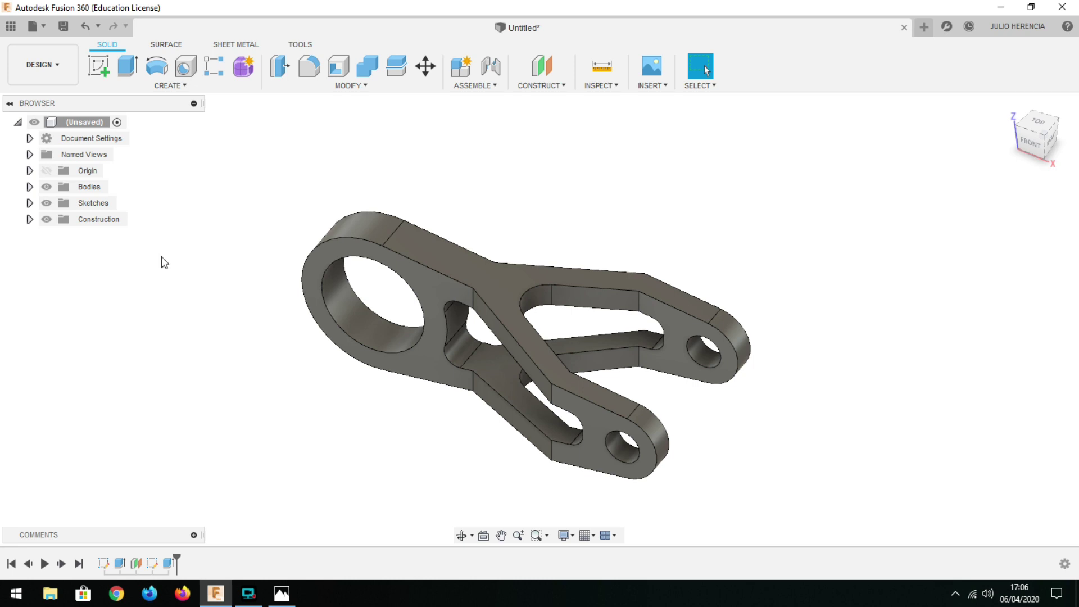
Step: Start a fillet on four near-side edges where the arms meet the hub
{"action": "left_click", "coordinate": [309, 67]}
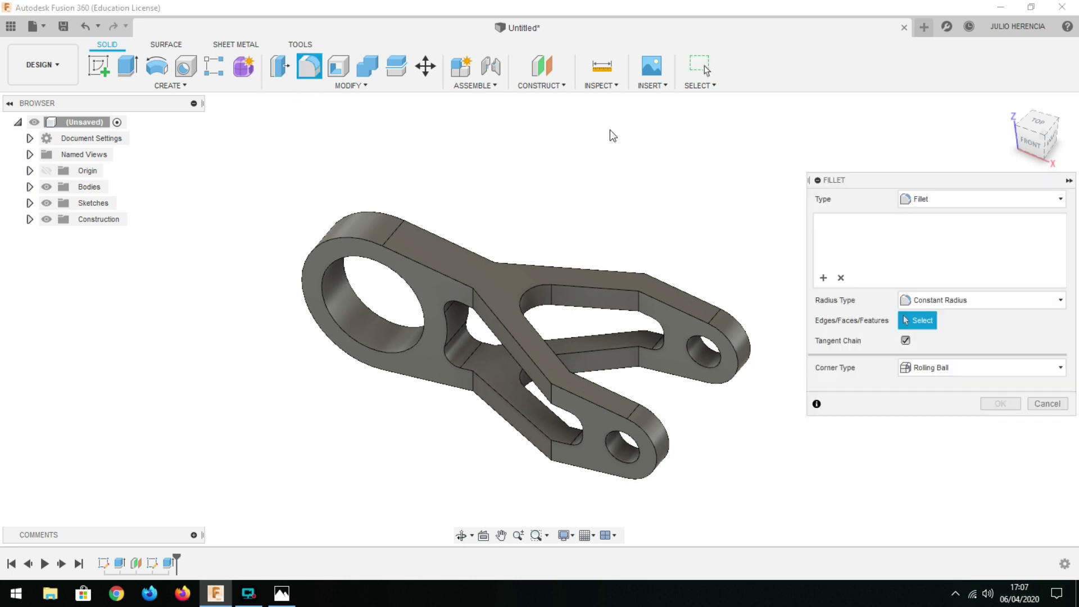
{"action": "left_click", "coordinate": [472, 298]}
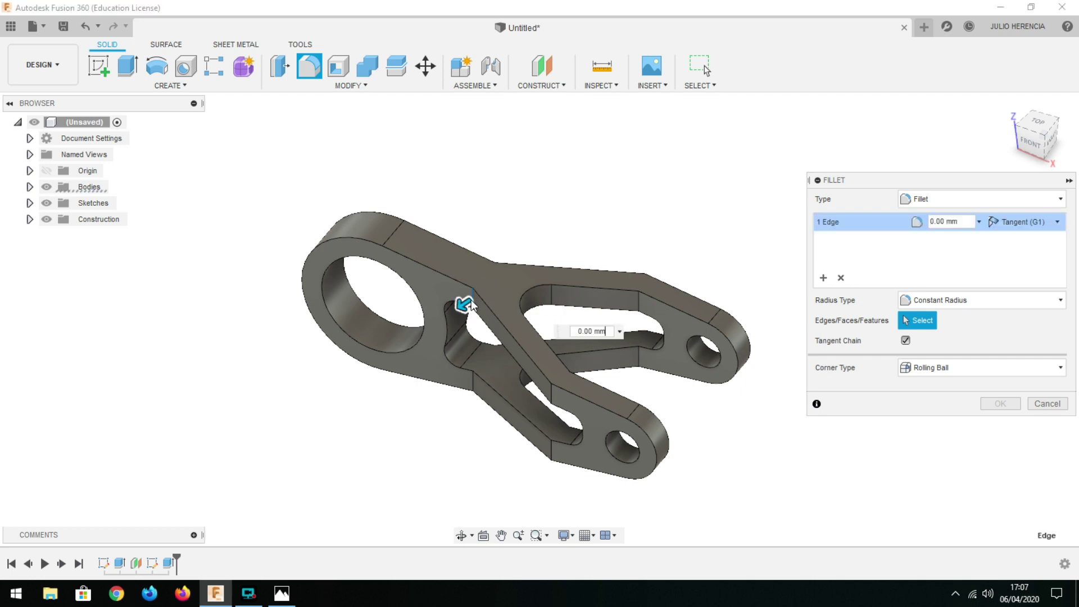
{"action": "left_click", "coordinate": [472, 380]}
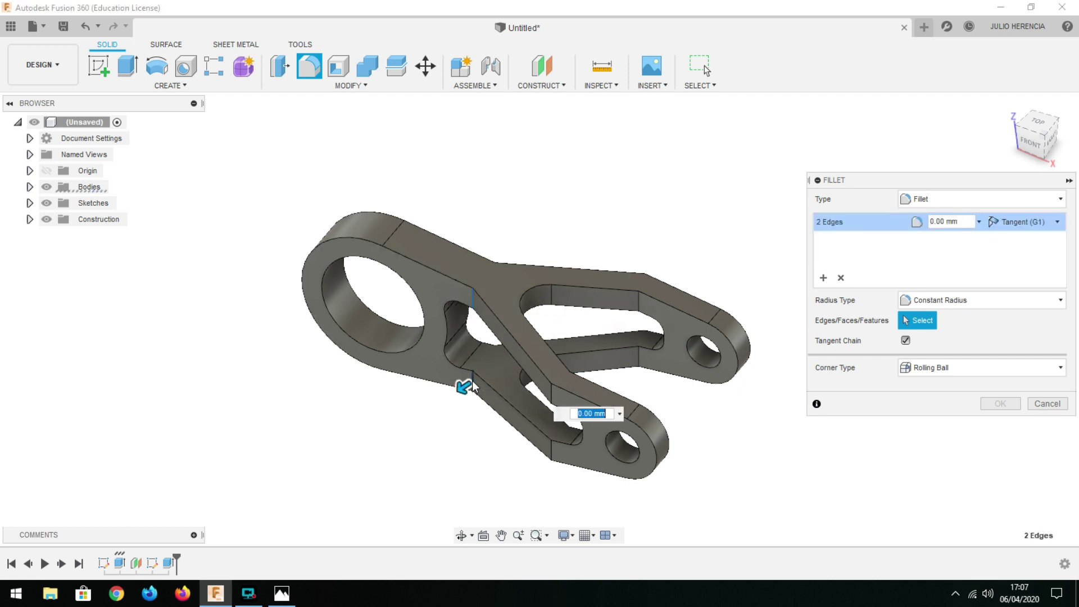
{"action": "left_click", "coordinate": [548, 394]}
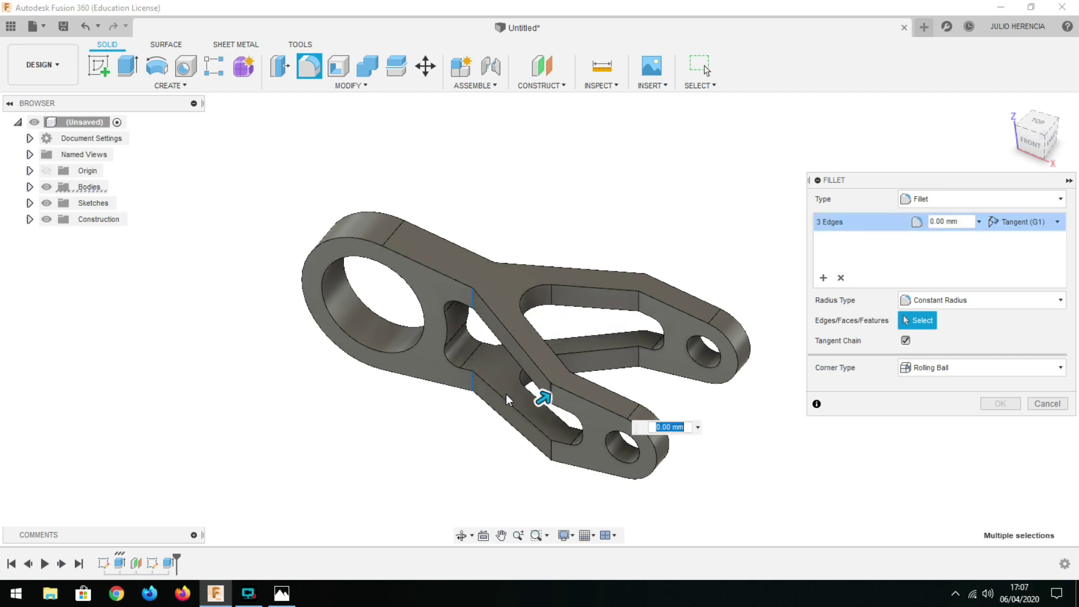
{"action": "left_click", "coordinate": [552, 451]}
{"action": "mouse_move", "coordinate": [772, 464]}
{"action": "middle_mouse_down"}
{"action": "mouse_move", "coordinate": [729, 477]}
{"action": "mouse_move", "coordinate": [716, 466]}
{"action": "mouse_move", "coordinate": [573, 468]}
{"action": "mouse_move", "coordinate": [503, 441]}
{"action": "middle_mouse_up"}
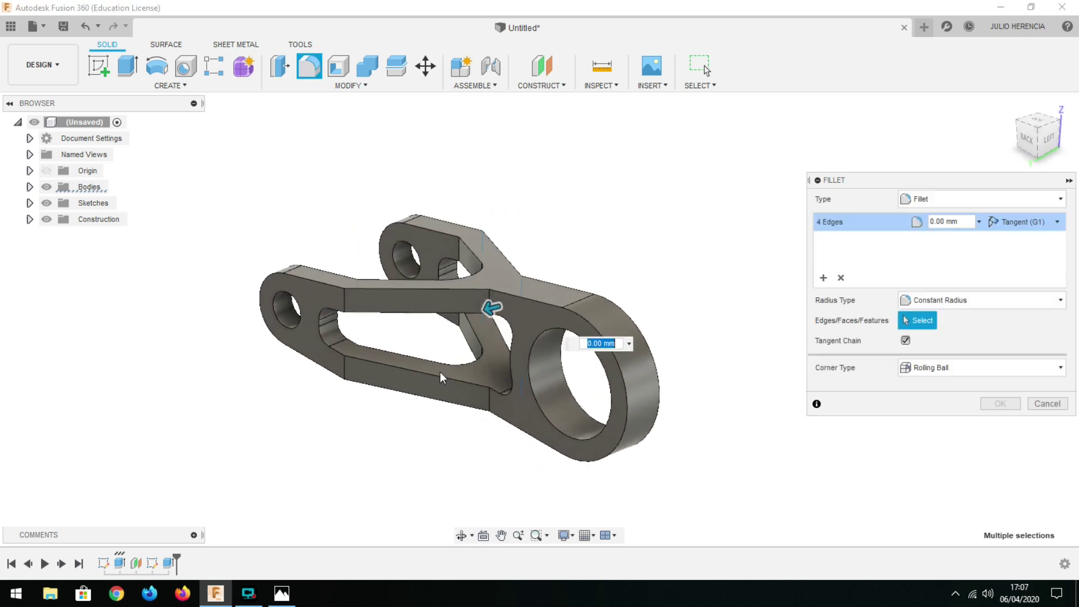
Step: Add four far-side junction edges and fillet all eight at 20 mm
{"action": "left_click", "coordinate": [345, 304]}
{"action": "left_click", "coordinate": [344, 371]}
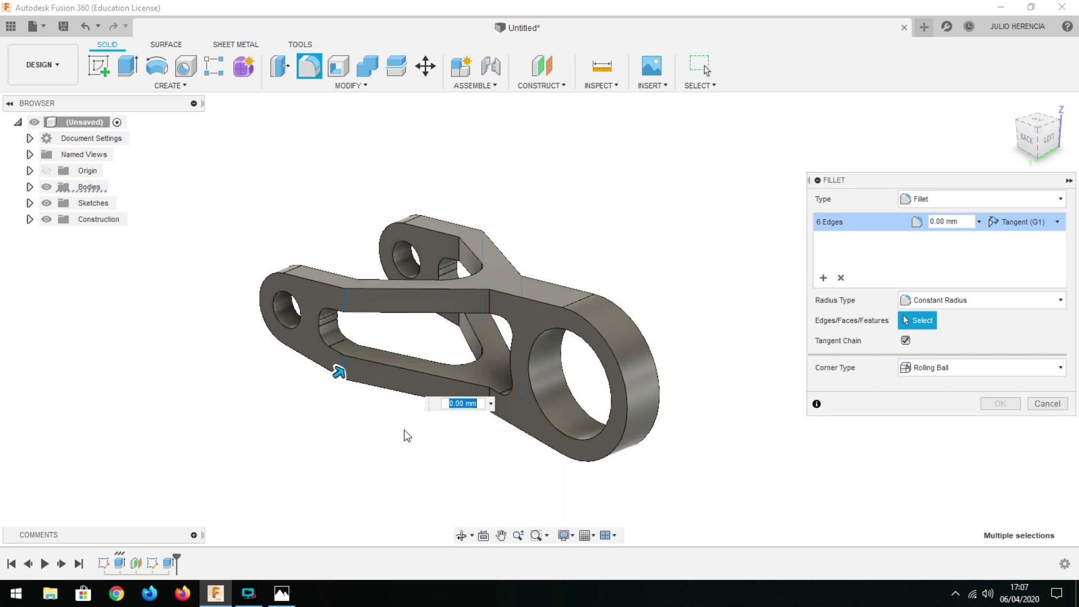
{"action": "left_click", "coordinate": [491, 334]}
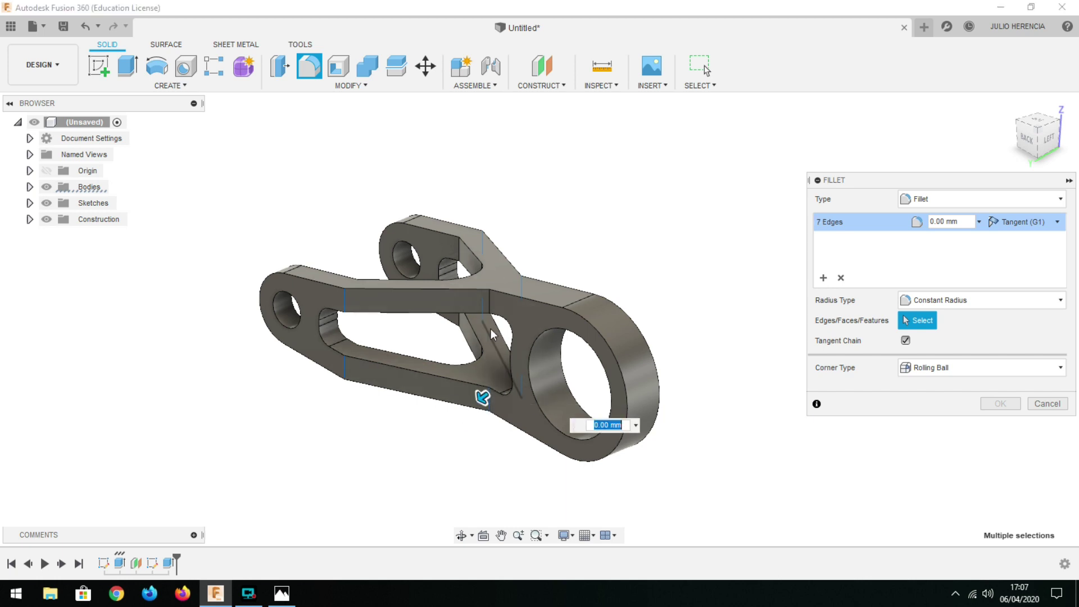
{"action": "left_click", "coordinate": [489, 307]}
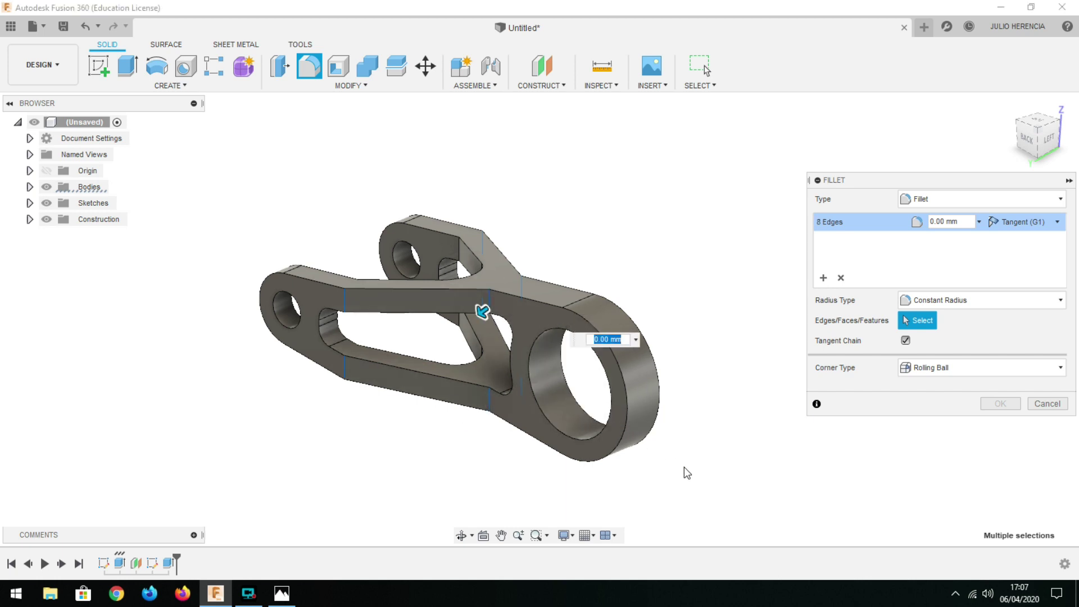
{"action": "left_click", "coordinate": [953, 221]}
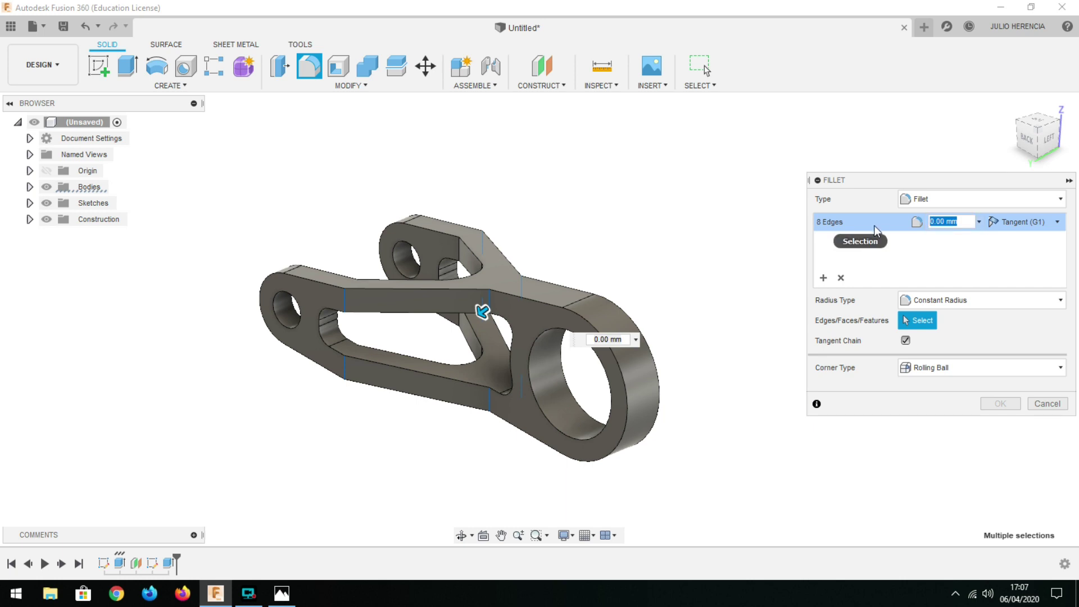
{"action": "type", "text": "20"}
{"action": "key", "text": "Return"}
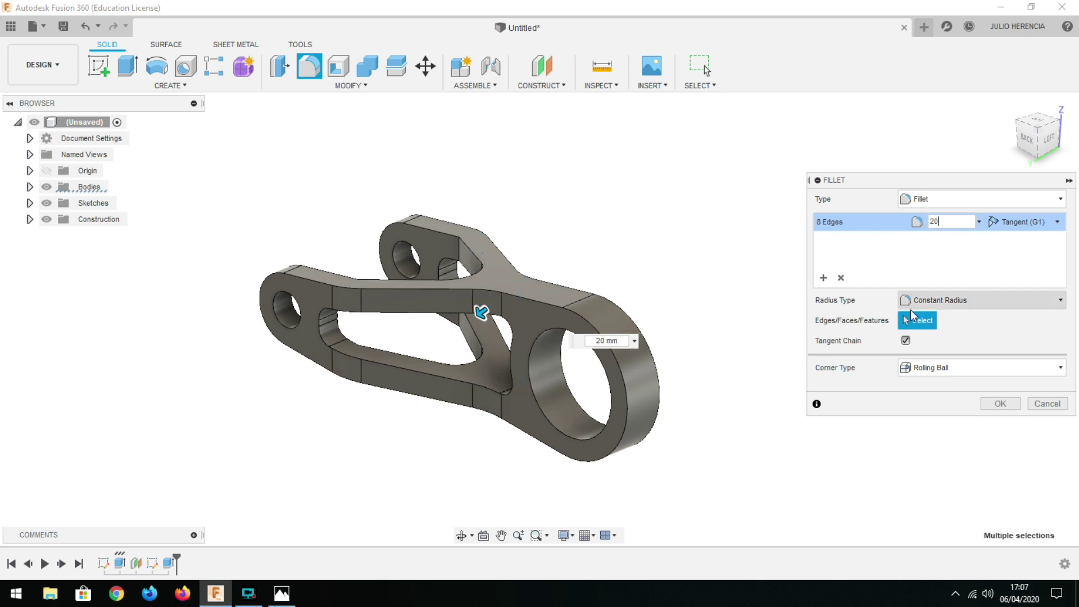
{"action": "left_click", "coordinate": [1000, 403]}
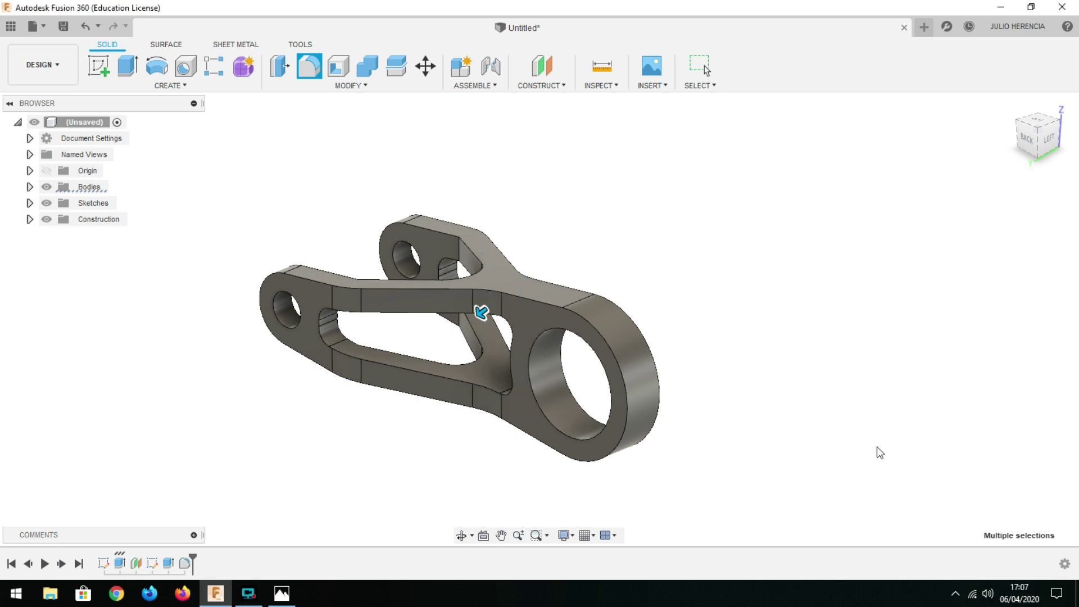
{"action": "mouse_move", "coordinate": [854, 385]}
{"action": "middle_mouse_down", "text": "shift"}
{"action": "mouse_move", "coordinate": [770, 403]}
{"action": "mouse_move", "coordinate": [728, 378]}
{"action": "mouse_move", "coordinate": [694, 414]}
{"action": "mouse_move", "coordinate": [645, 410]}
{"action": "middle_mouse_up", "text": "shift"}
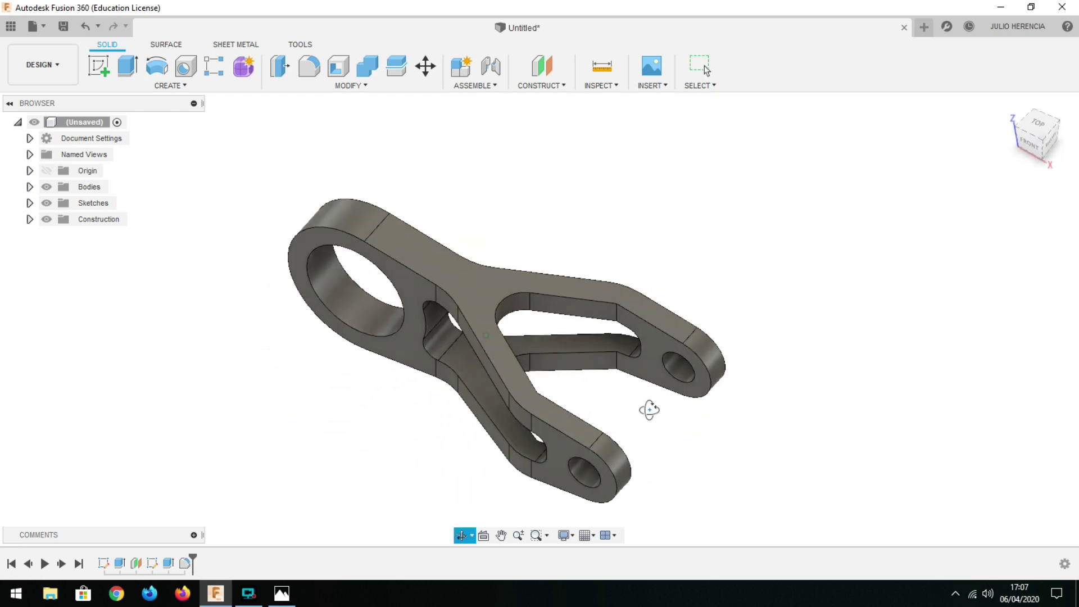
Step: Fillet two inner cutout edges on each side of the lever at 10 mm
{"action": "left_click", "coordinate": [309, 67]}
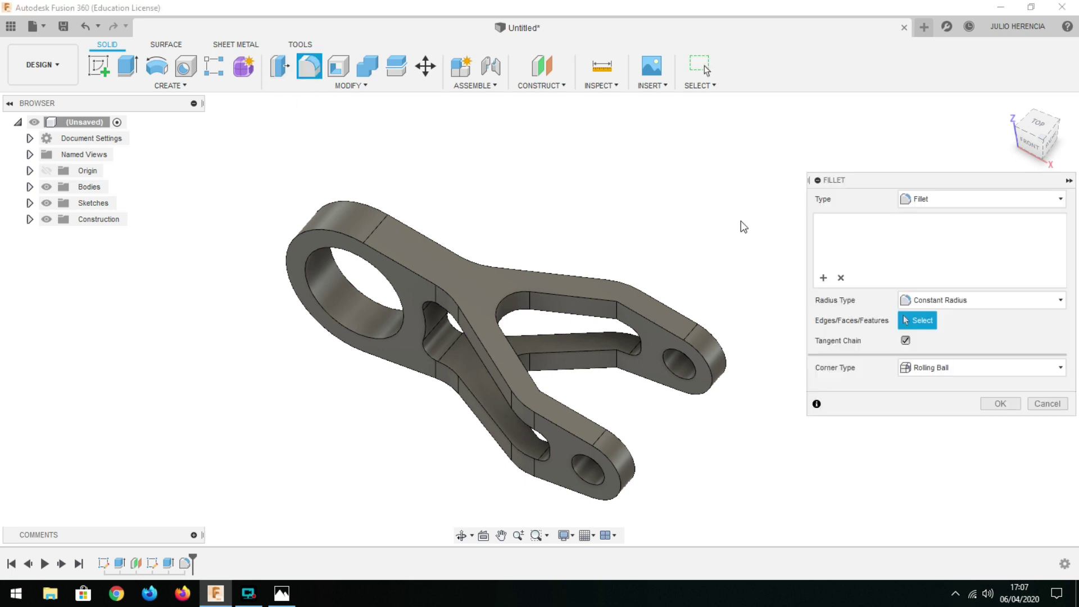
{"action": "left_click", "coordinate": [616, 311]}
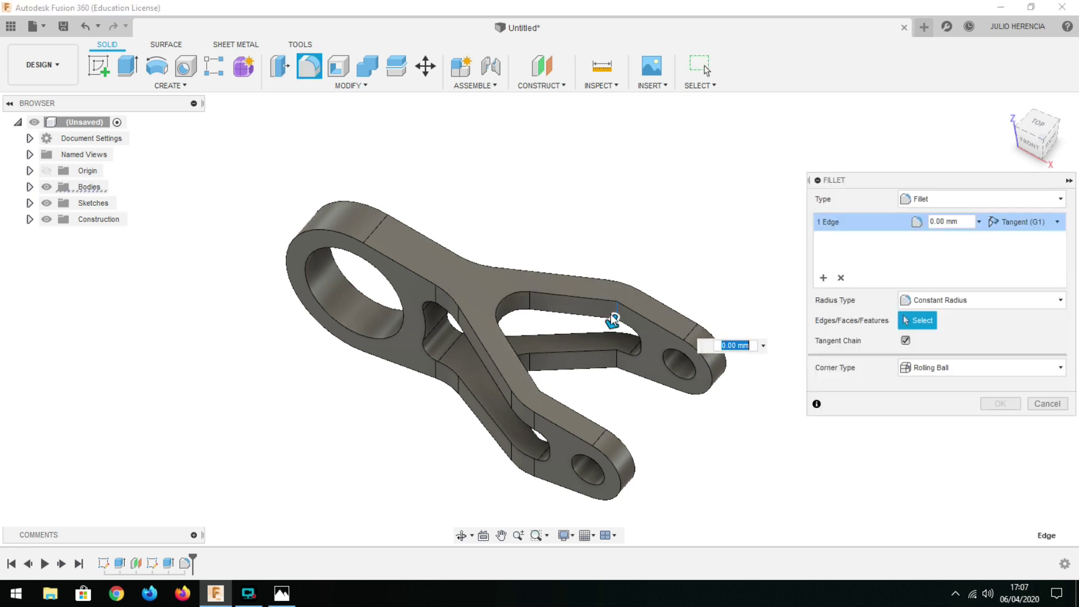
{"action": "left_click", "coordinate": [616, 357]}
{"action": "mouse_move", "coordinate": [700, 458]}
{"action": "middle_mouse_down"}
{"action": "mouse_move", "coordinate": [663, 465]}
{"action": "mouse_move", "coordinate": [639, 436]}
{"action": "mouse_move", "coordinate": [589, 448]}
{"action": "mouse_move", "coordinate": [626, 458]}
{"action": "mouse_move", "coordinate": [551, 438]}
{"action": "mouse_move", "coordinate": [541, 421]}
{"action": "middle_mouse_up"}
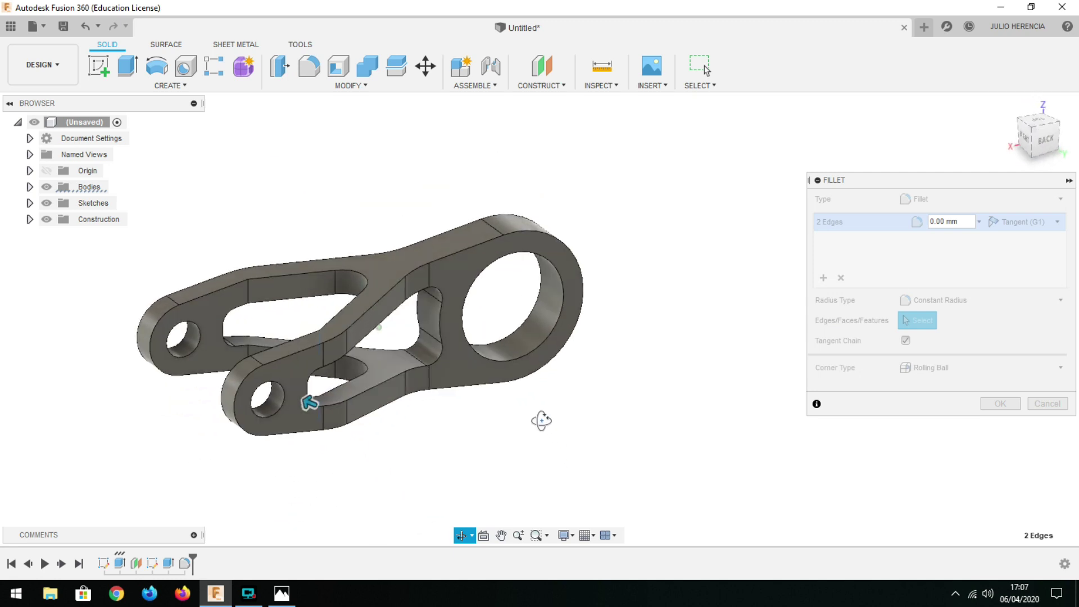
{"action": "left_click", "coordinate": [248, 292]}
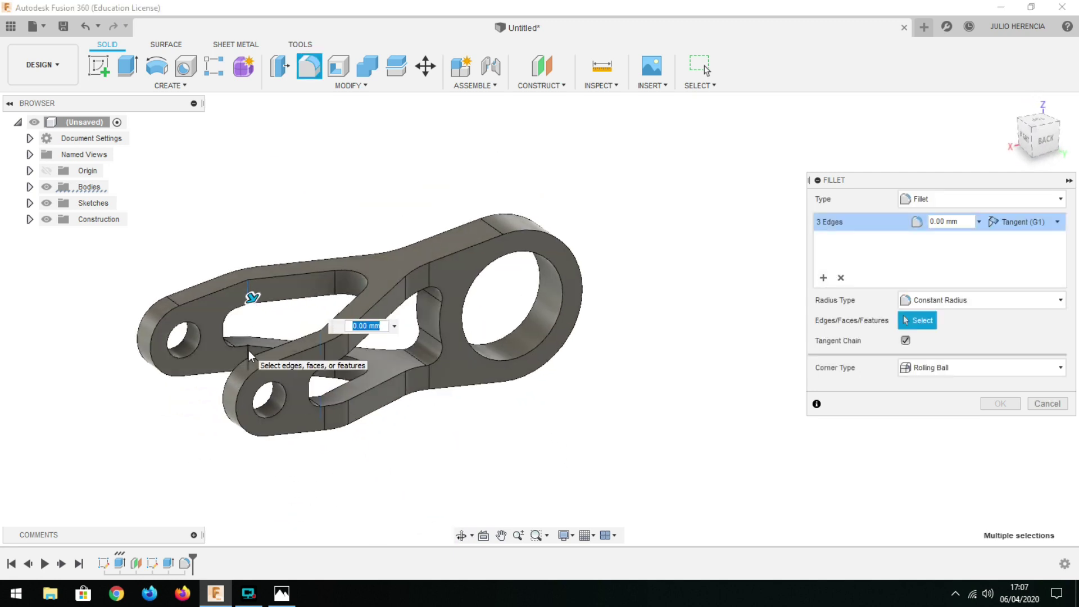
{"action": "left_click", "coordinate": [249, 349]}
{"action": "left_click", "coordinate": [967, 219]}
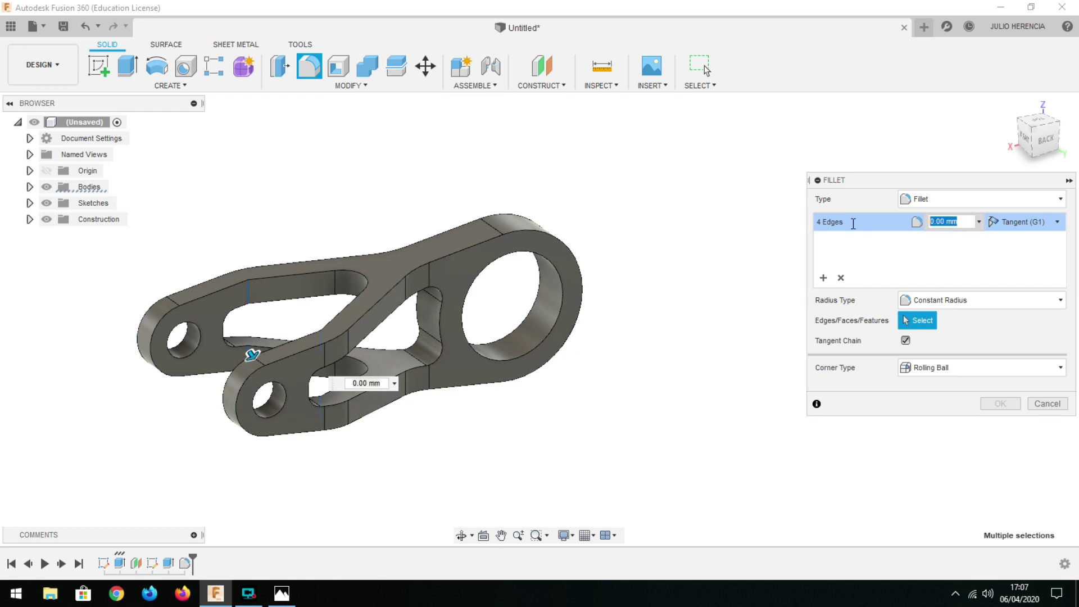
{"action": "type", "text": "10"}
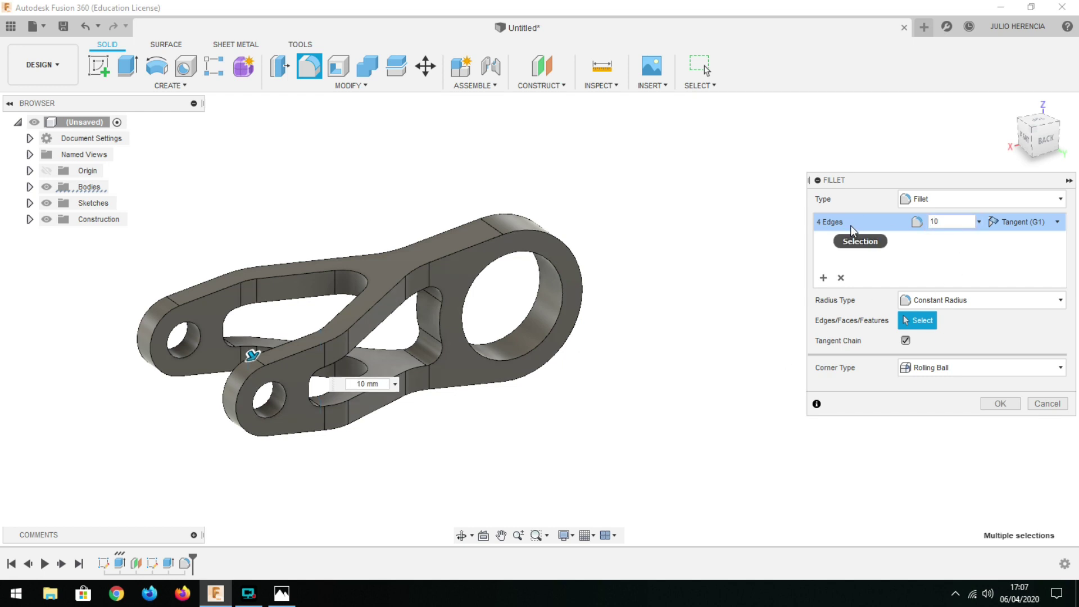
{"action": "left_click", "coordinate": [1014, 404]}
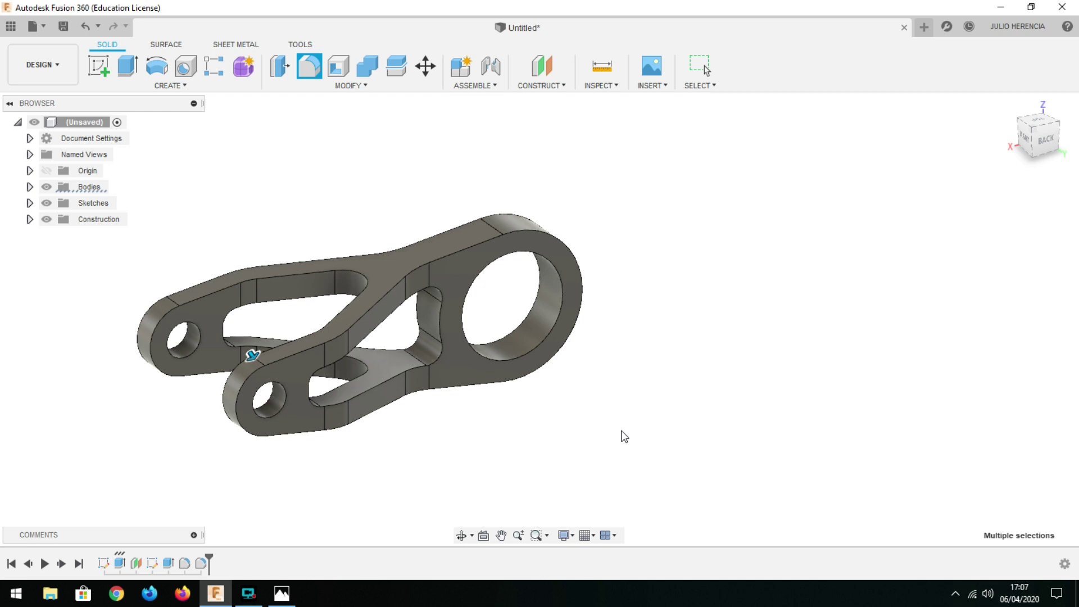
{"action": "middle_click_drag", "start_coordinate": [502, 470], "coordinate": [600, 457], "text": "shift"}
{"action": "middle_click_drag", "start_coordinate": [580, 410], "coordinate": [694, 422]}
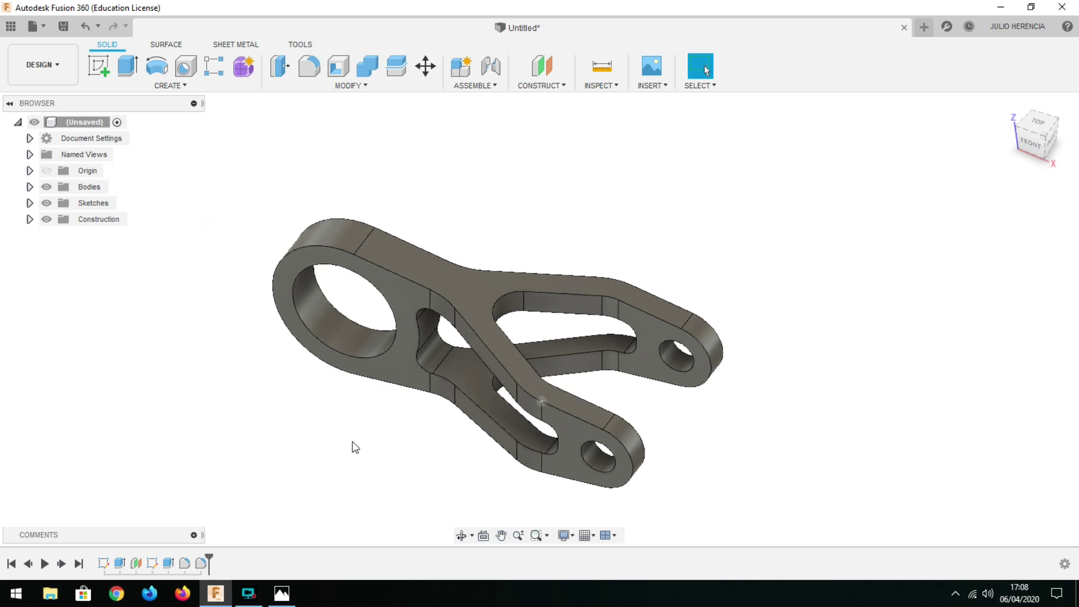
Step: Start a fillet on the top outer edge chains and the large hole's edges
{"action": "left_click", "coordinate": [311, 66]}
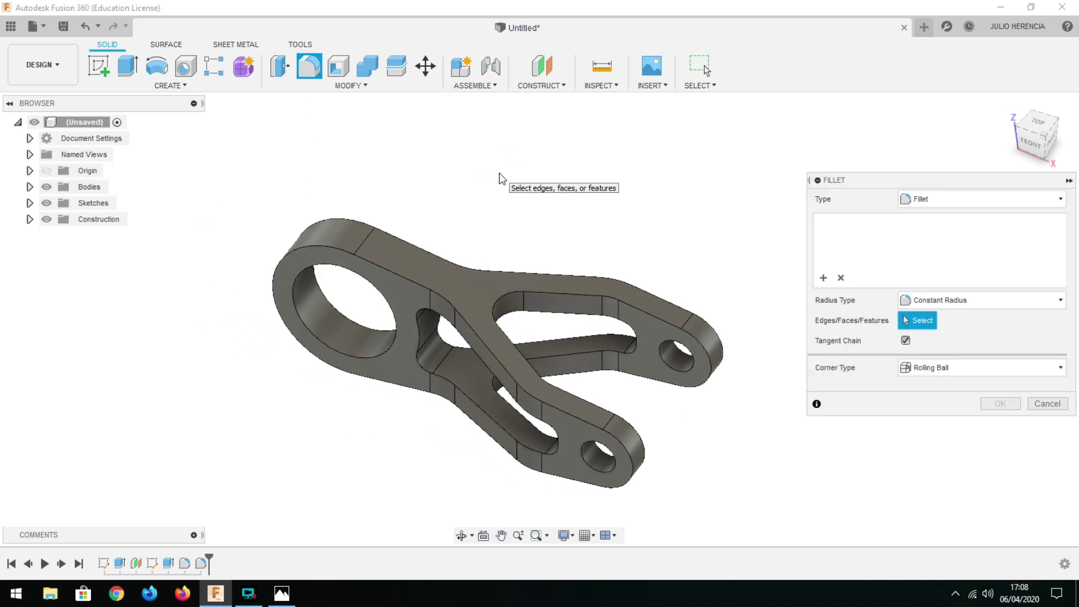
{"action": "left_click", "coordinate": [373, 262]}
{"action": "left_click", "coordinate": [415, 248]}
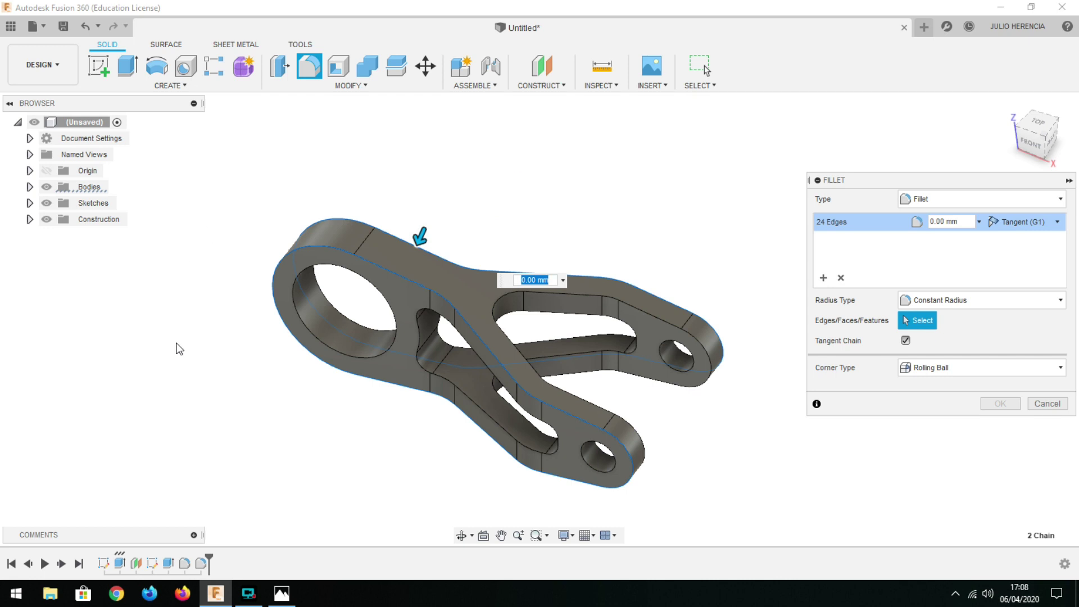
{"action": "left_click", "coordinate": [312, 330]}
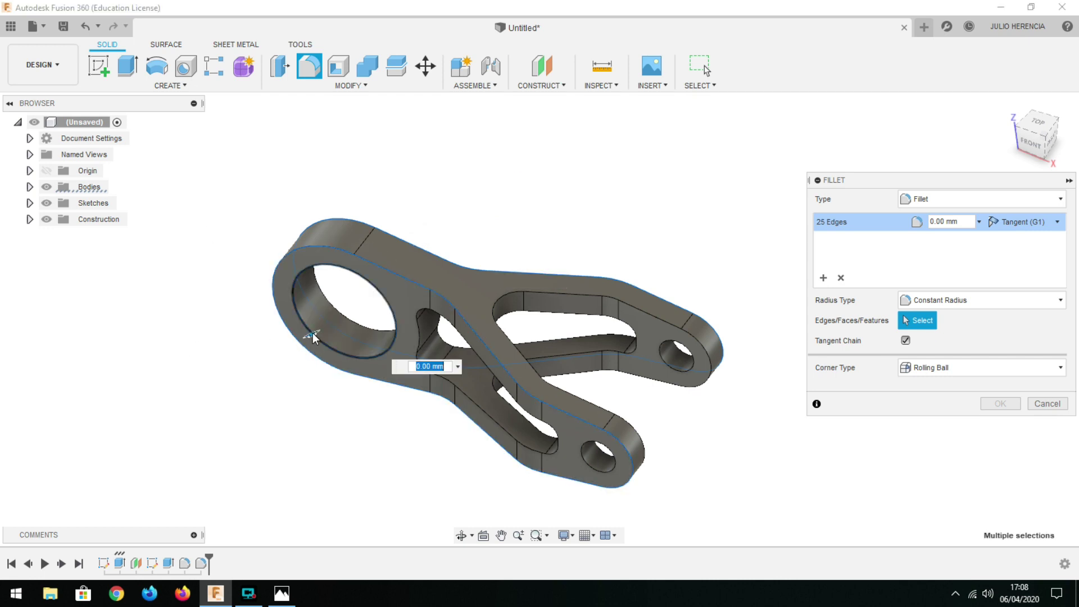
{"action": "left_click", "coordinate": [332, 303]}
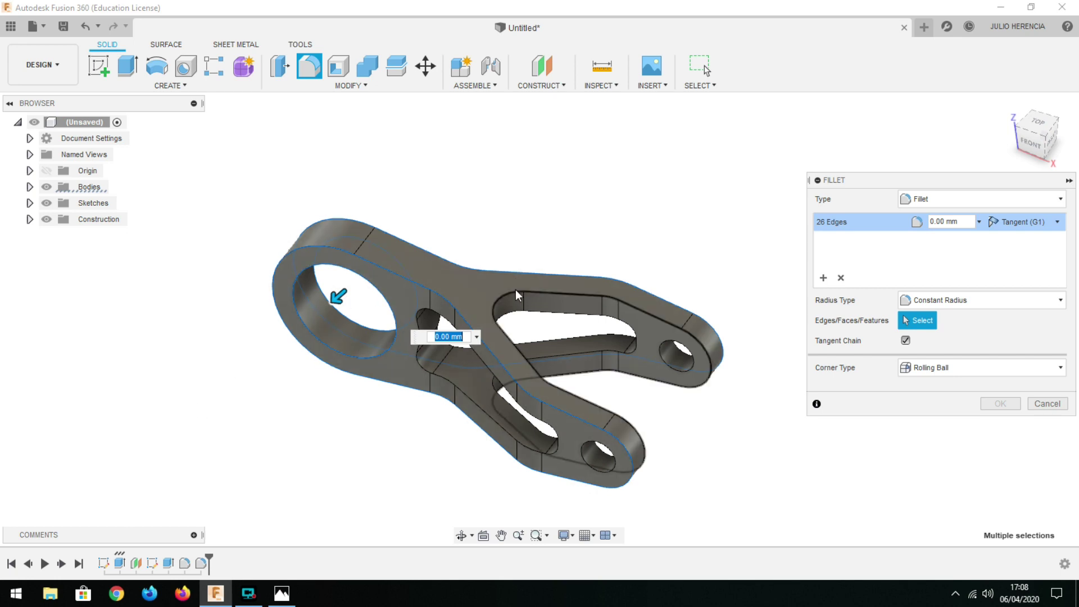
{"action": "left_click", "coordinate": [661, 431]}
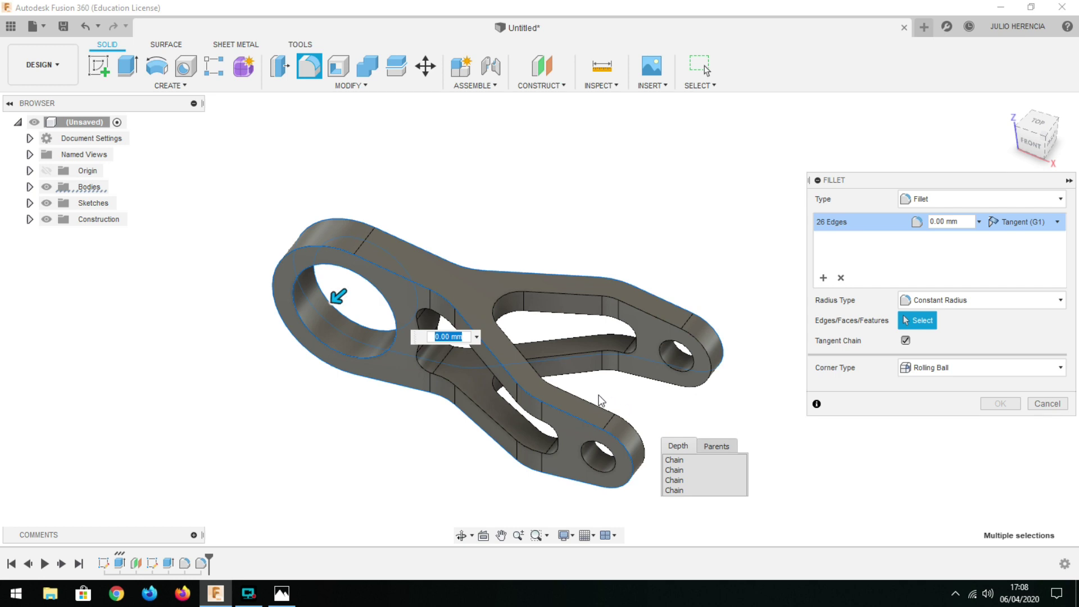
{"action": "left_click", "coordinate": [571, 354]}
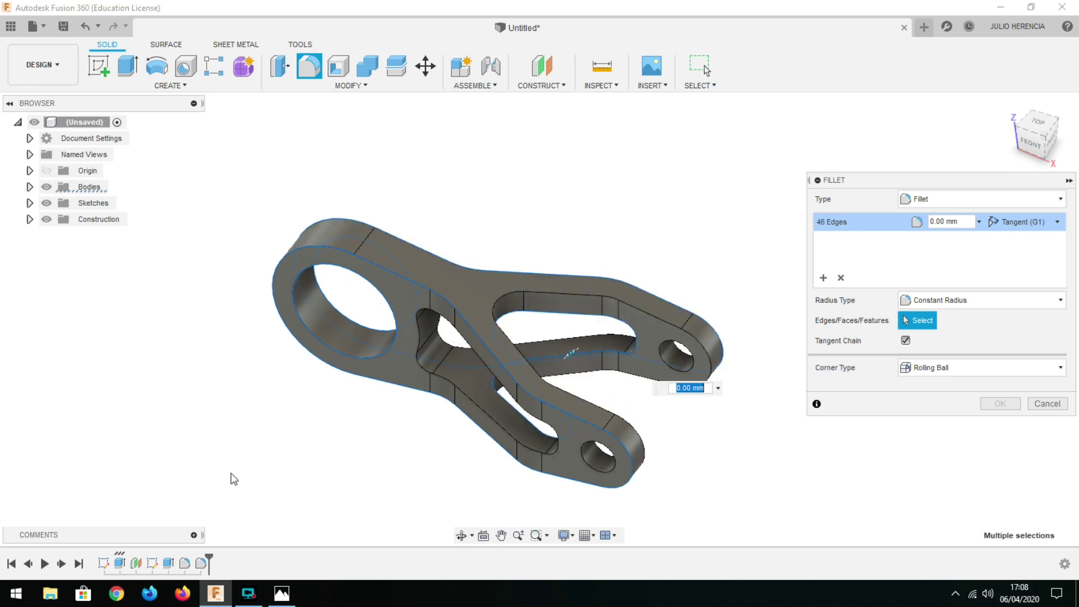
Step: Add lower-boss and right hole edges, middle and cutout chains, and apply 2 mm
{"action": "left_click", "coordinate": [585, 464]}
{"action": "left_click", "coordinate": [599, 458]}
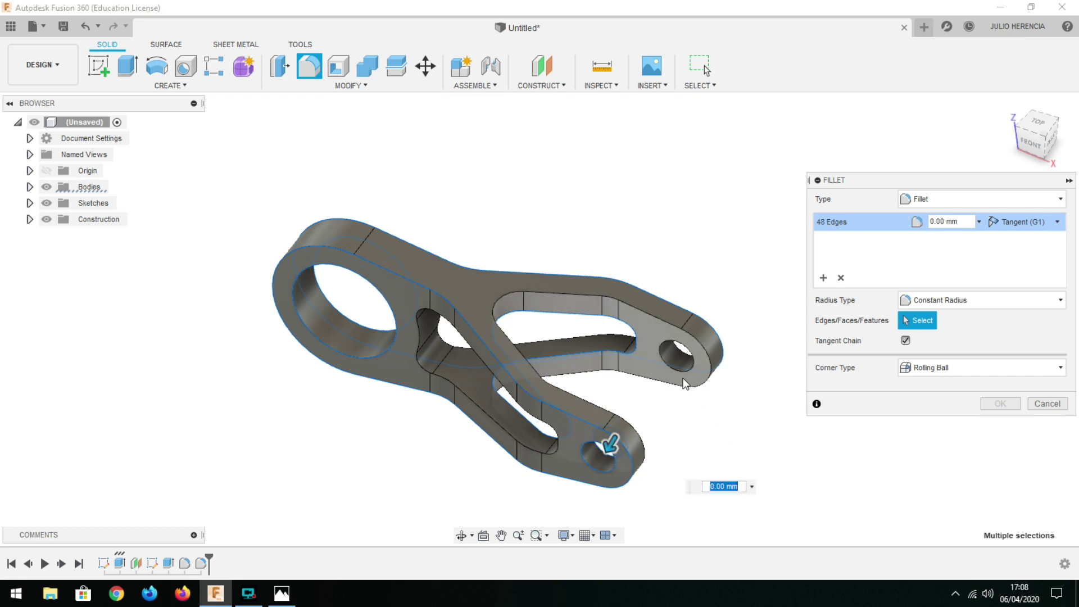
{"action": "left_click", "coordinate": [685, 361]}
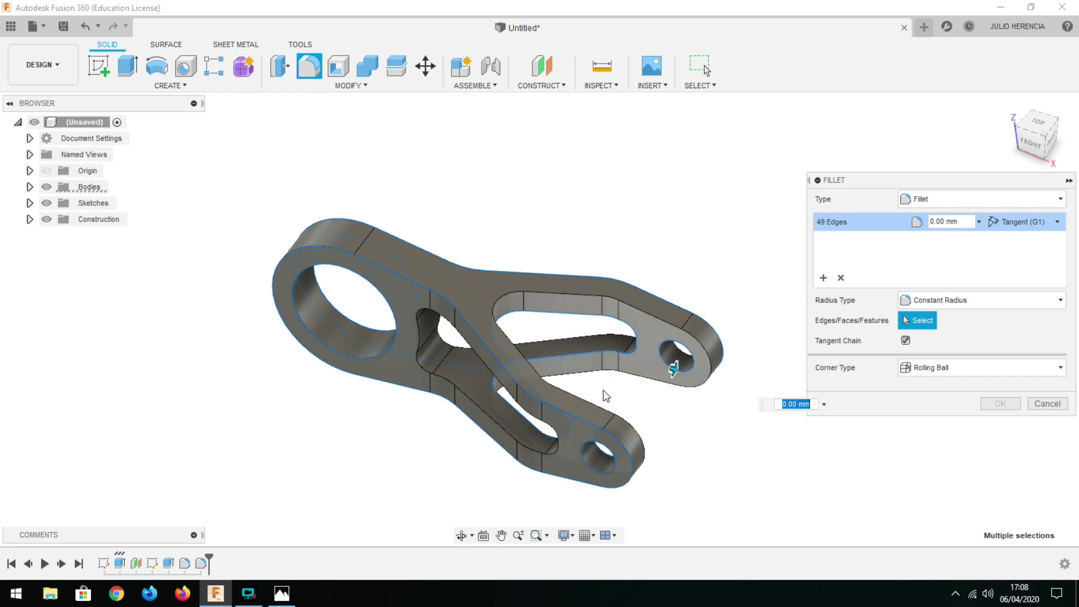
{"action": "left_click", "coordinate": [681, 350]}
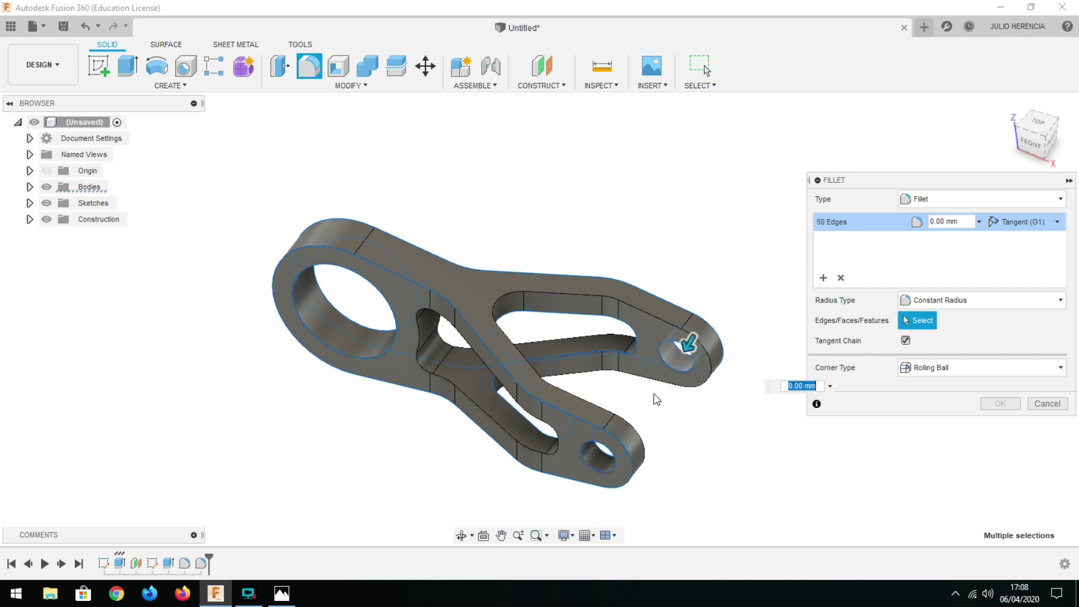
{"action": "left_click", "coordinate": [462, 393]}
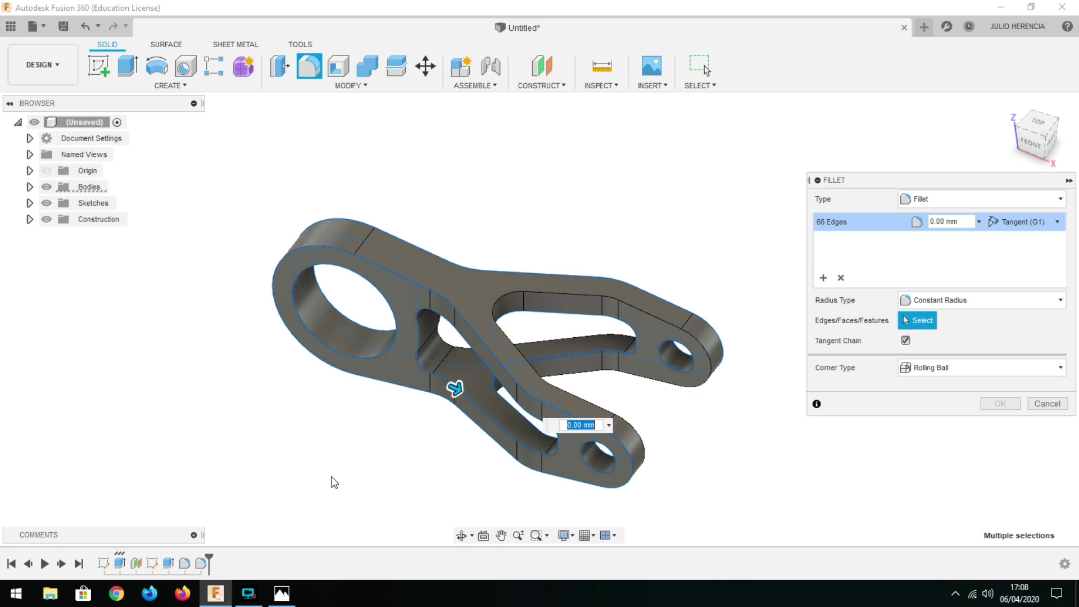
{"action": "left_click", "coordinate": [542, 341]}
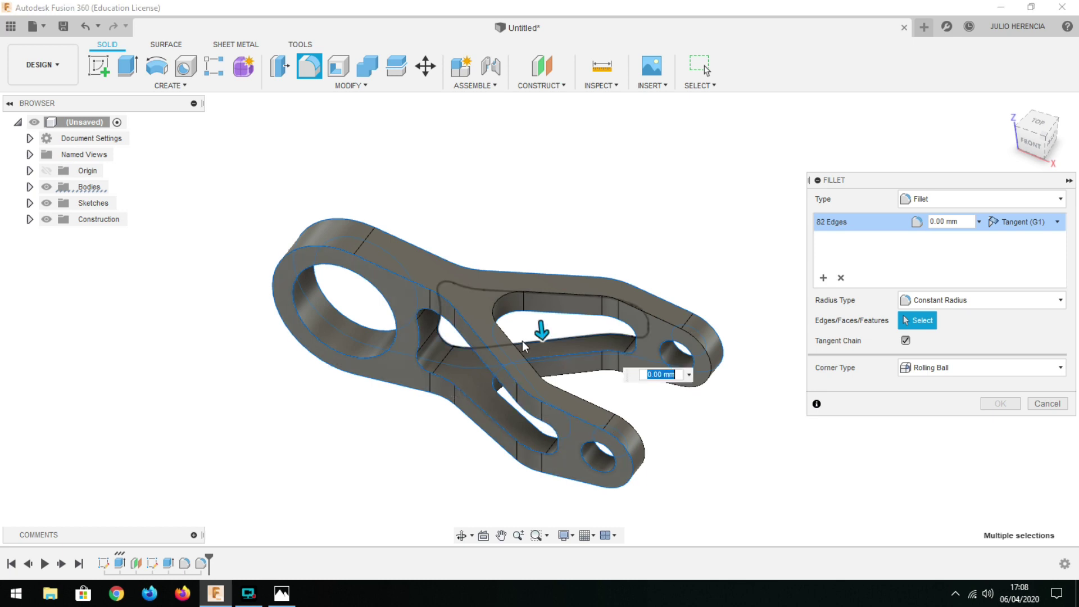
{"action": "left_click", "coordinate": [972, 217]}
{"action": "type", "text": "2"}
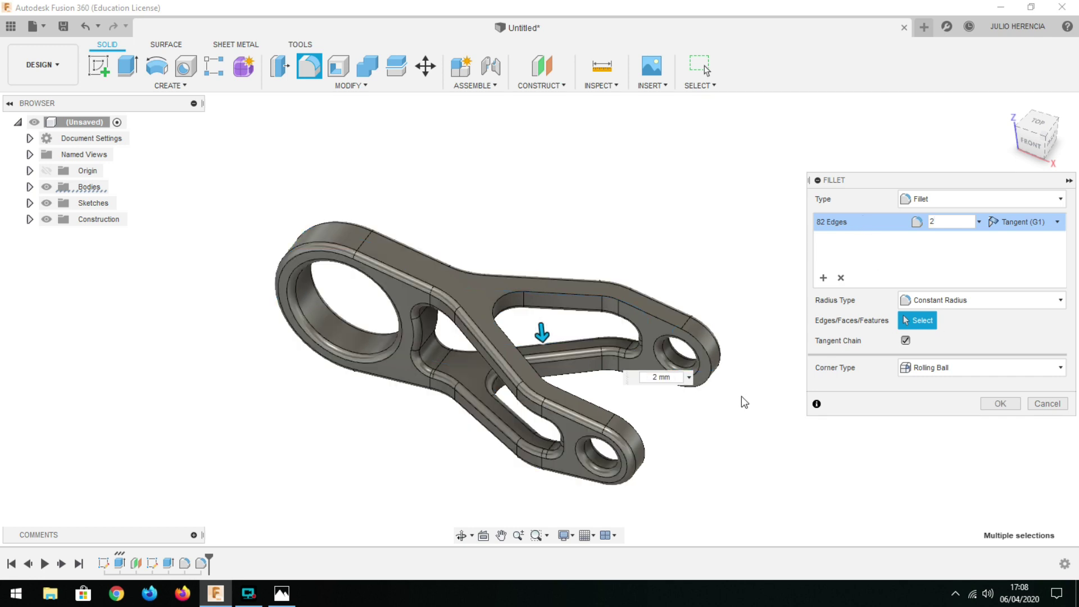
{"action": "left_click", "coordinate": [996, 405]}
{"action": "mouse_move", "coordinate": [715, 430]}
{"action": "middle_mouse_down", "text": "shift"}
{"action": "mouse_move", "coordinate": [559, 362]}
{"action": "mouse_move", "coordinate": [561, 432]}
{"action": "mouse_move", "coordinate": [633, 453]}
{"action": "mouse_move", "coordinate": [687, 439]}
{"action": "mouse_move", "coordinate": [705, 348]}
{"action": "mouse_move", "coordinate": [682, 424]}
{"action": "mouse_move", "coordinate": [661, 437]}
{"action": "mouse_move", "coordinate": [716, 427]}
{"action": "mouse_move", "coordinate": [703, 444]}
{"action": "mouse_move", "coordinate": [714, 439]}
{"action": "mouse_move", "coordinate": [706, 384]}
{"action": "mouse_move", "coordinate": [699, 427]}
{"action": "mouse_move", "coordinate": [723, 439]}
{"action": "middle_mouse_up", "text": "shift"}
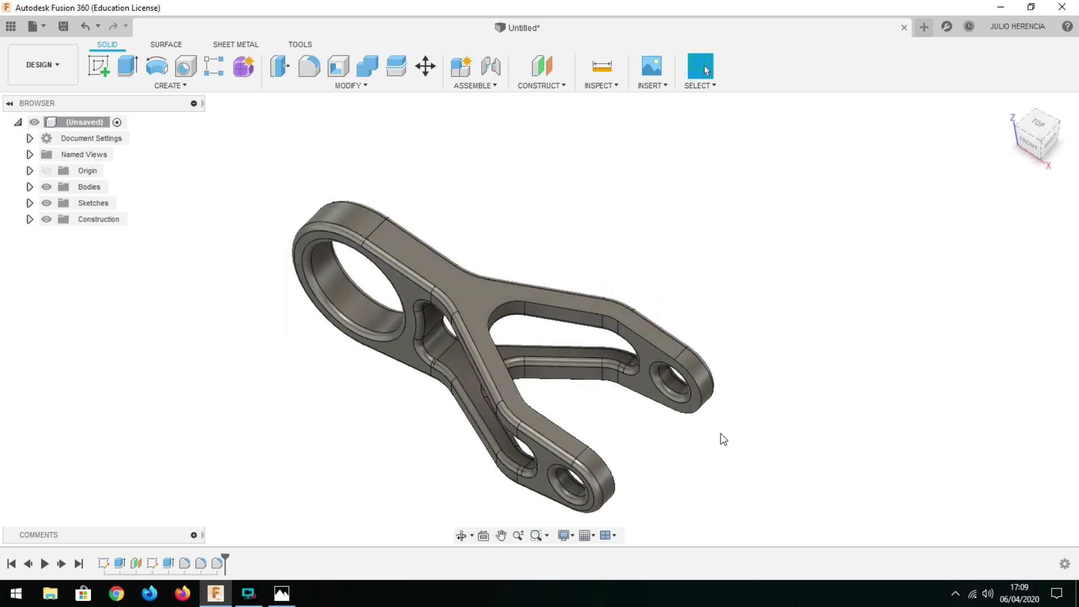
Step: Fillet the remaining 16-edge chain on the upper fork arm at 2 mm
{"action": "left_click", "coordinate": [308, 66]}
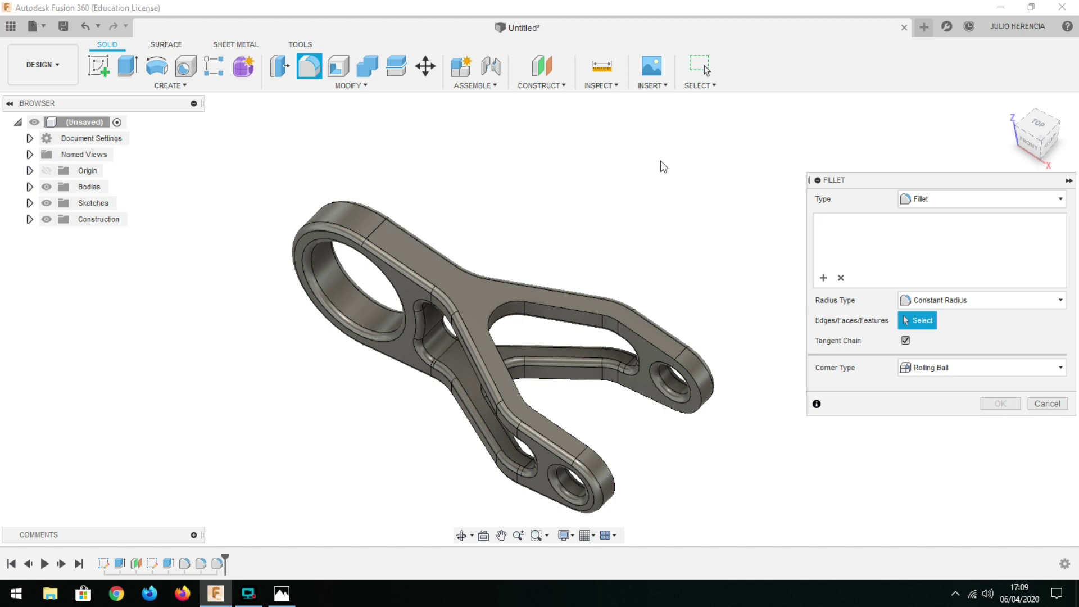
{"action": "left_click", "coordinate": [535, 305]}
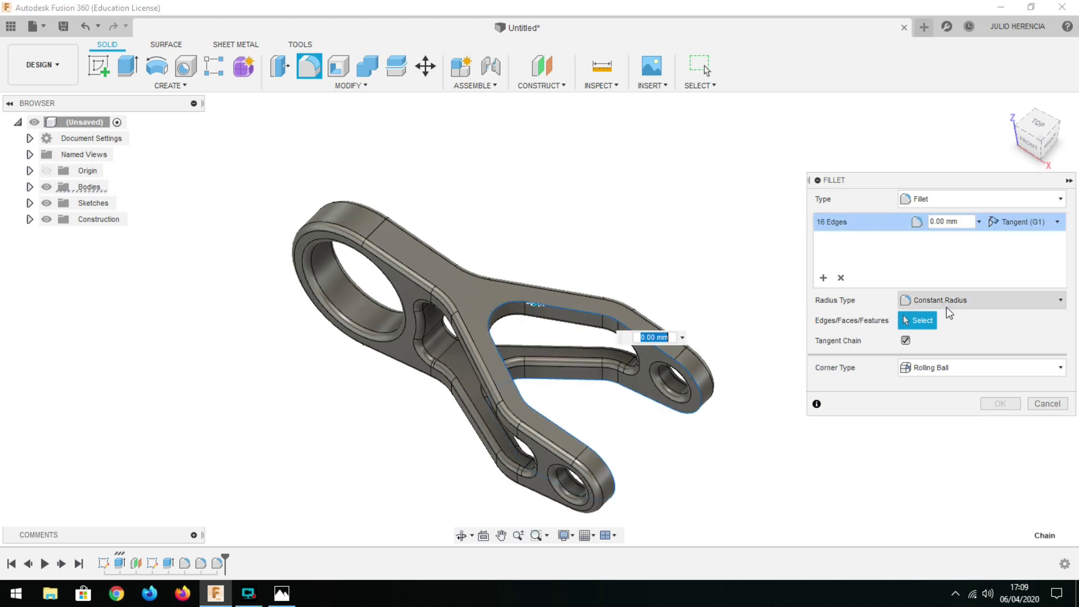
{"action": "left_click", "coordinate": [950, 221]}
{"action": "type", "text": "2"}
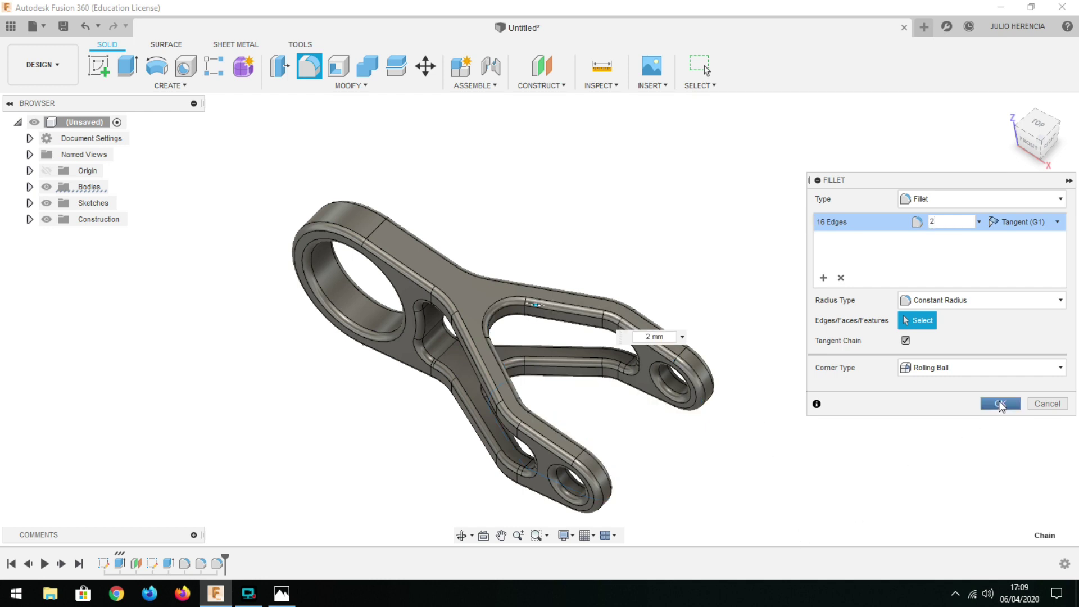
{"action": "left_click", "coordinate": [1000, 402]}
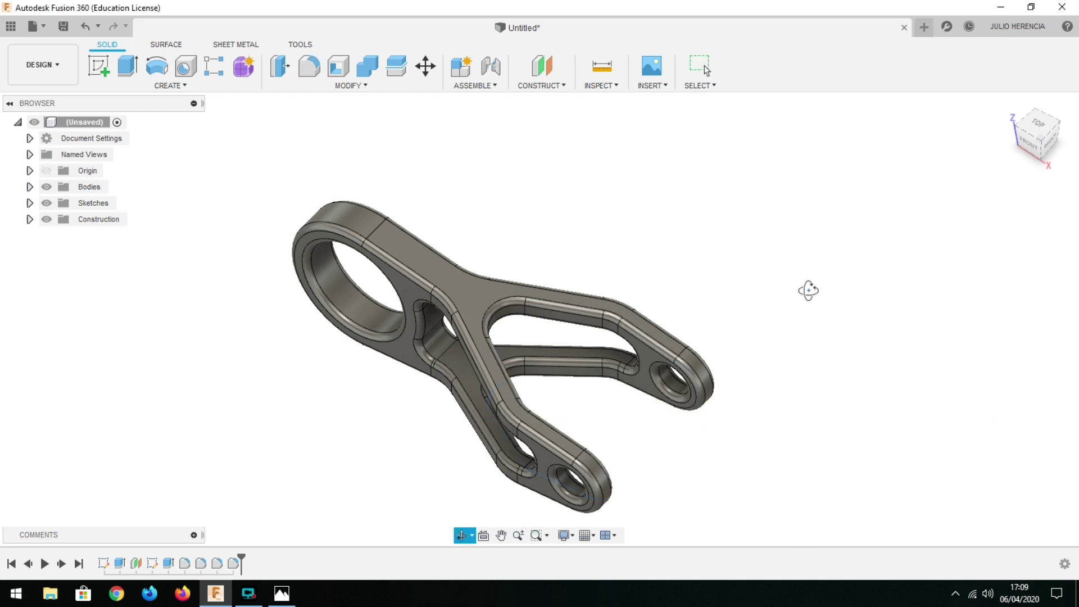